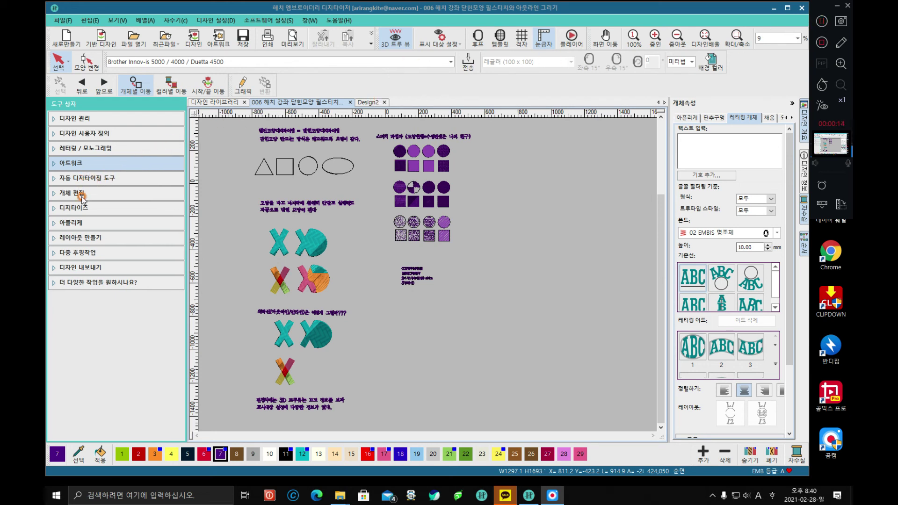
Set up Open Shape digitizing for the sample triangle with a Single Run outline stitch and thread colour 6.
left_click(83, 208)
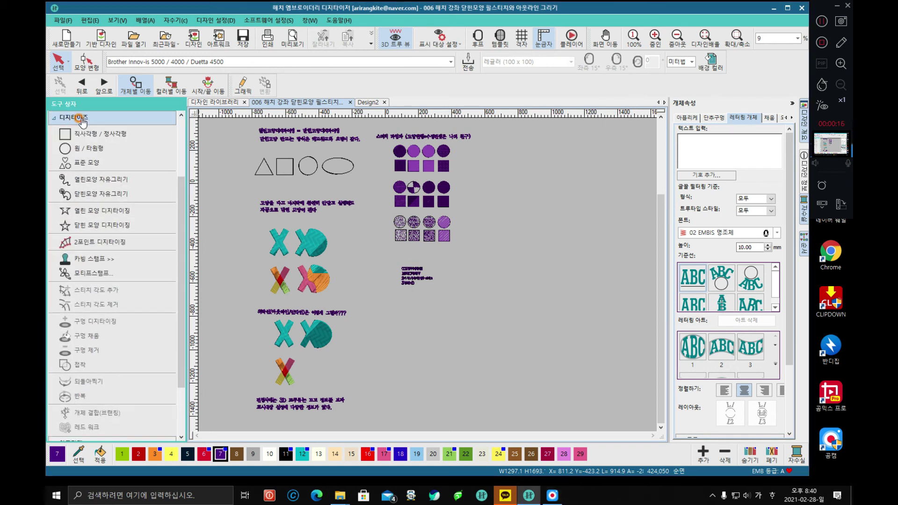
left_click(110, 211)
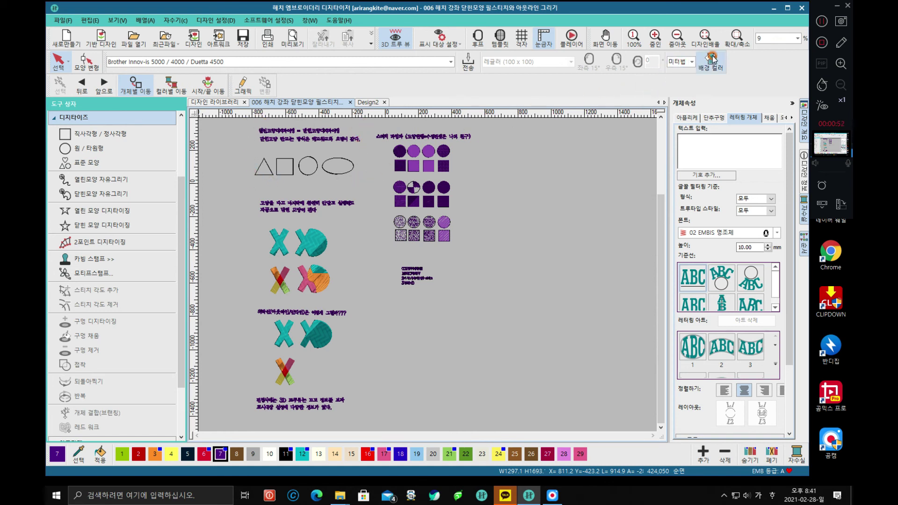
left_click(738, 40)
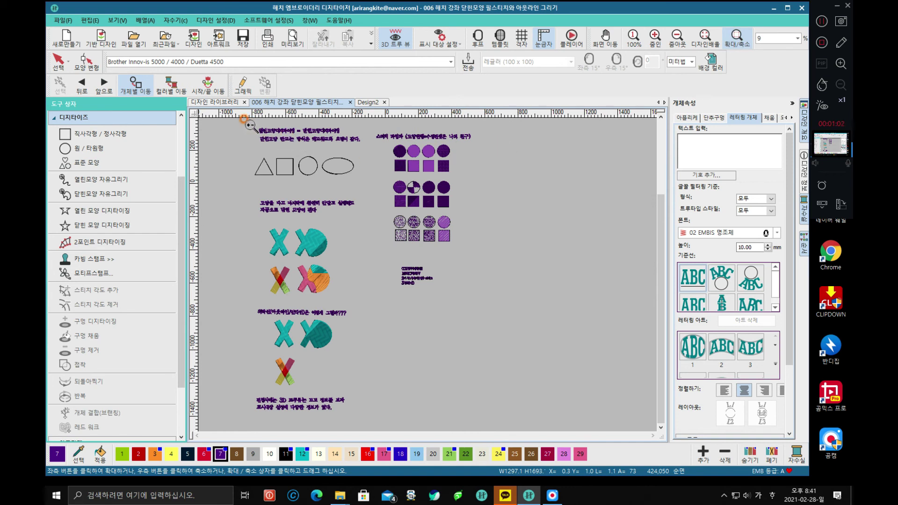
left_click_drag(250, 125, 366, 185)
left_click_drag(366, 185, 367, 185)
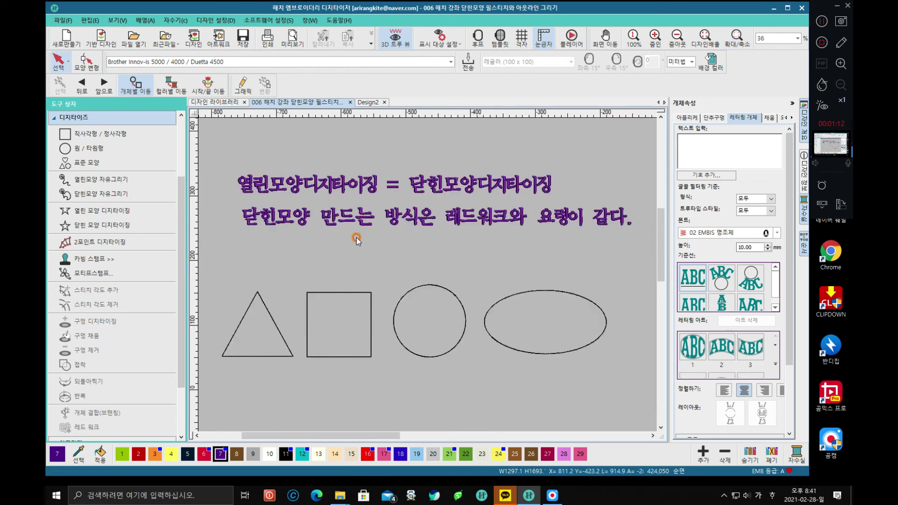
left_click(736, 42)
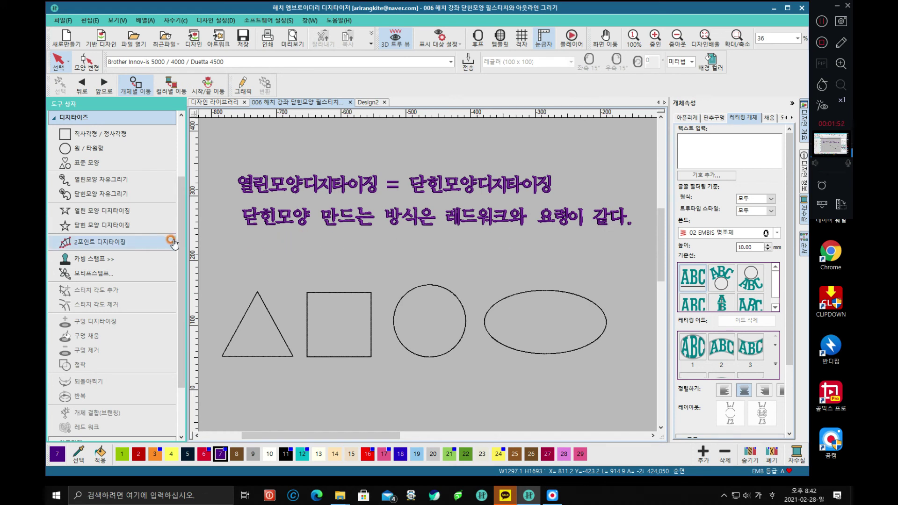
left_click(113, 216)
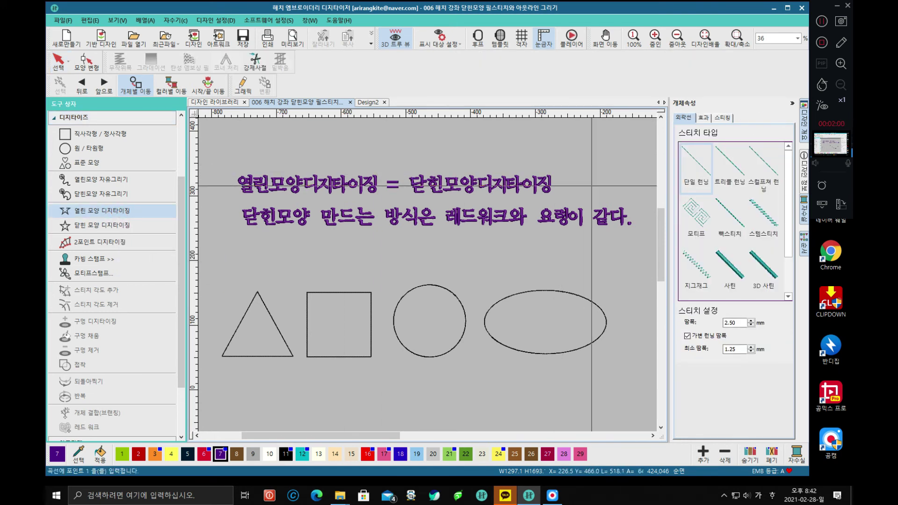
left_click(691, 180)
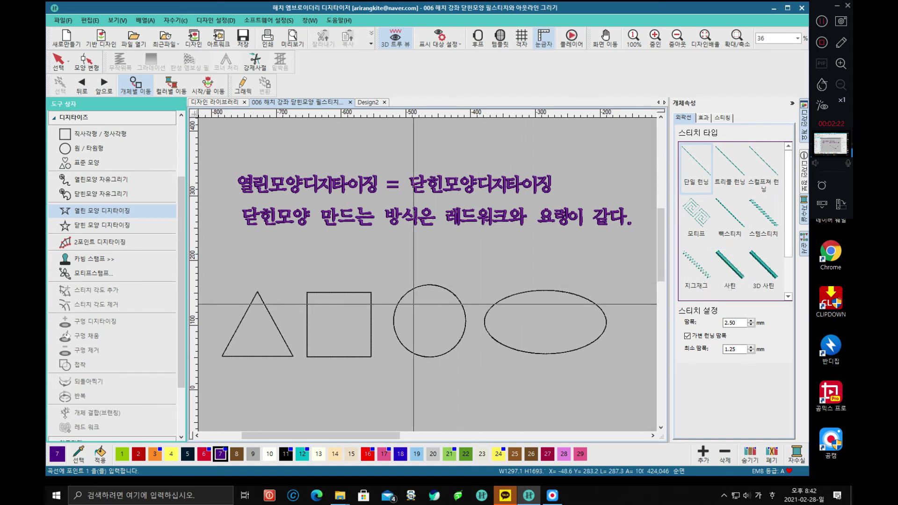
left_click(205, 454)
double_click(204, 454)
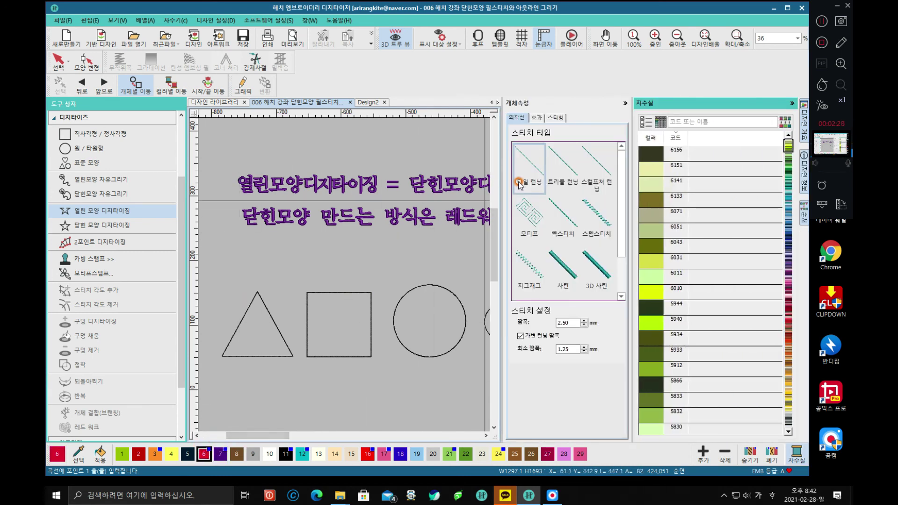
left_click(793, 103)
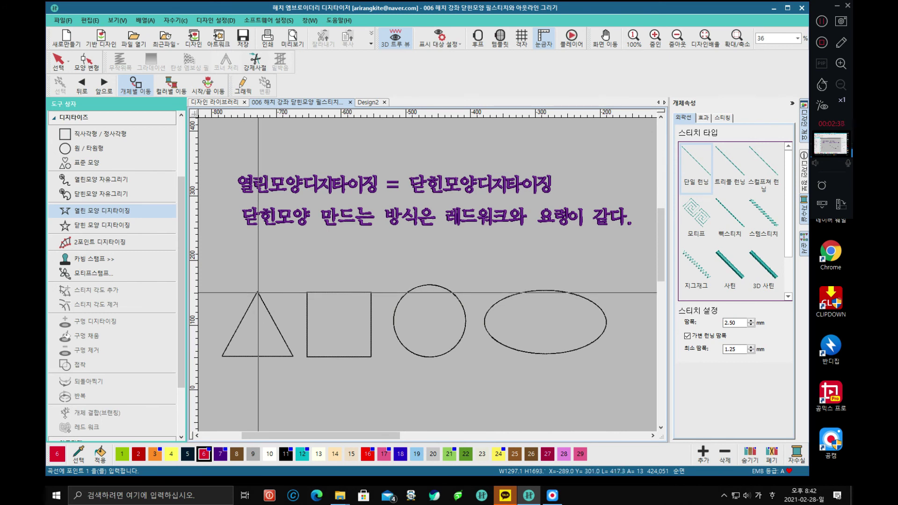
Trace the black sample triangle corner by corner as an open shape, ending back at the apex.
left_click(258, 293)
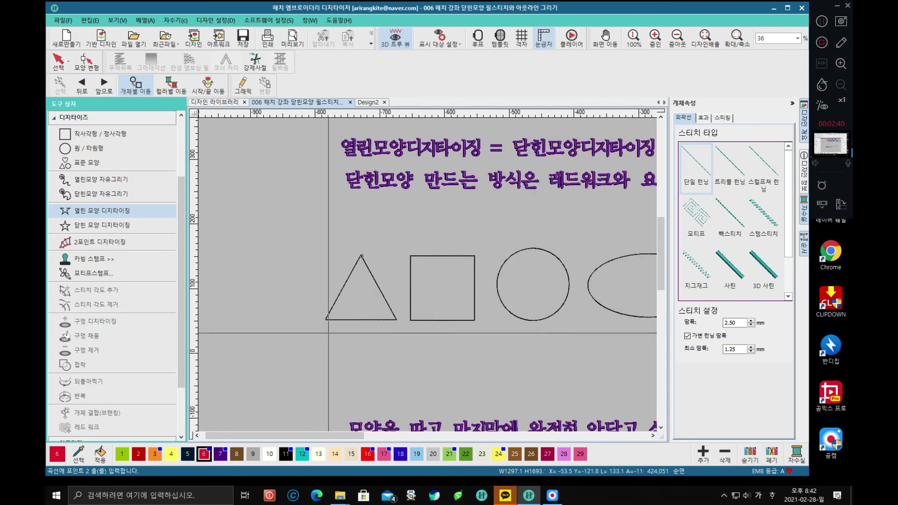
left_click(326, 319)
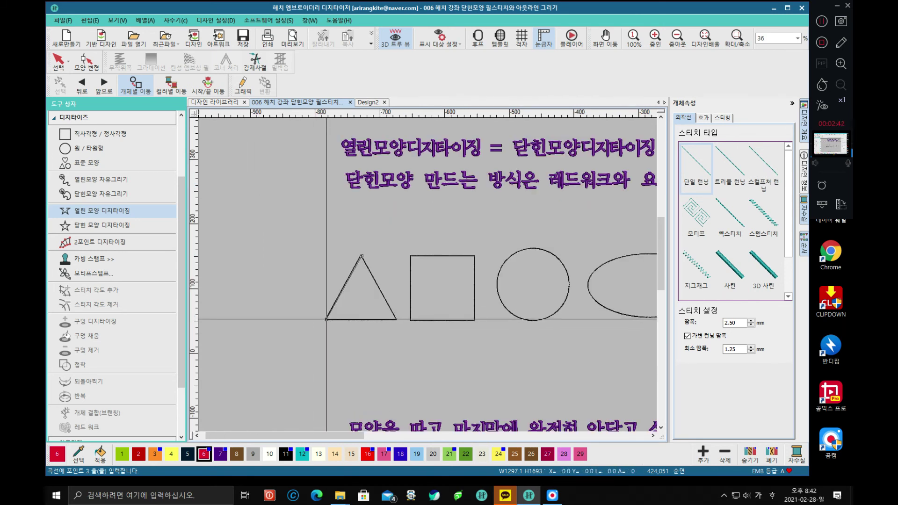
left_click(397, 320)
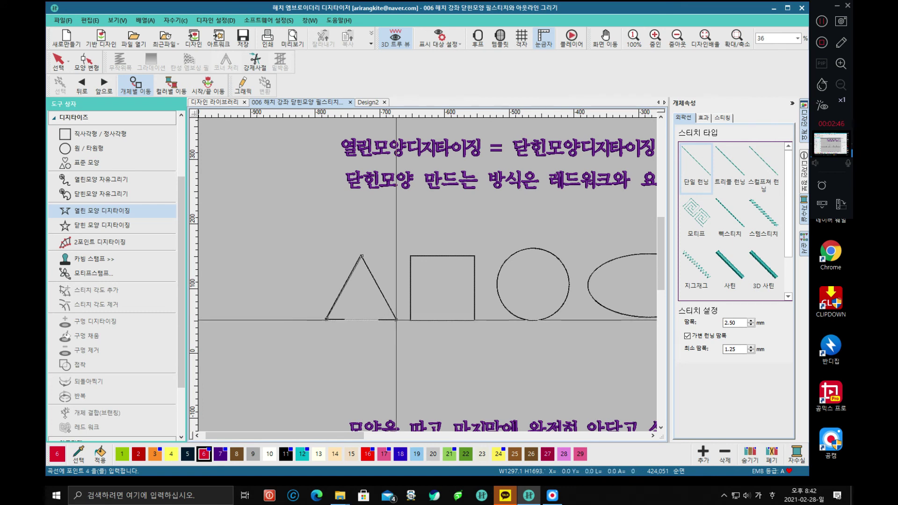
left_click(361, 256)
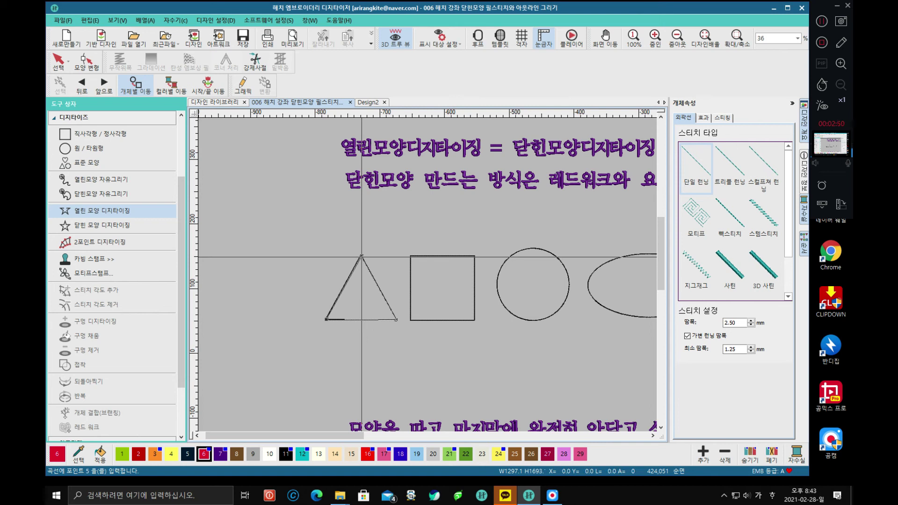
left_click(361, 257)
key("Return")
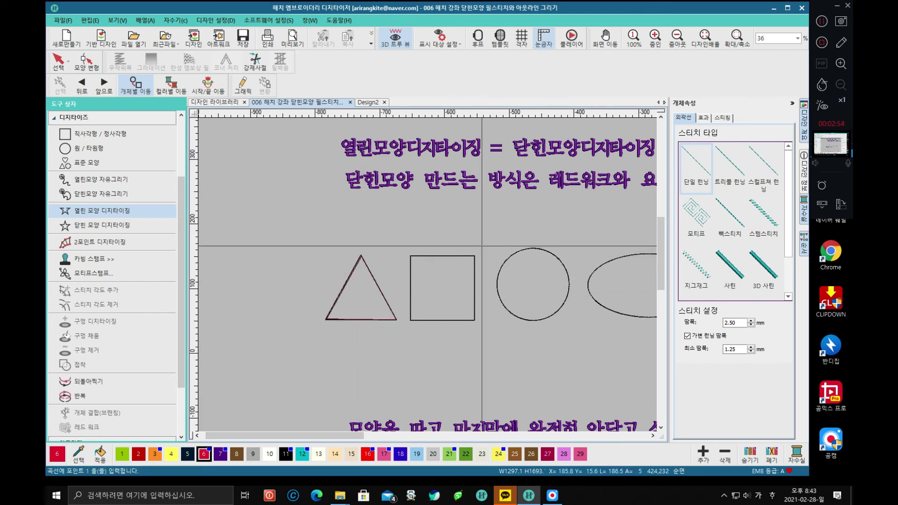
Change the outline stitch type of the newly traced open-shape triangle to Backstitch.
left_click(63, 59)
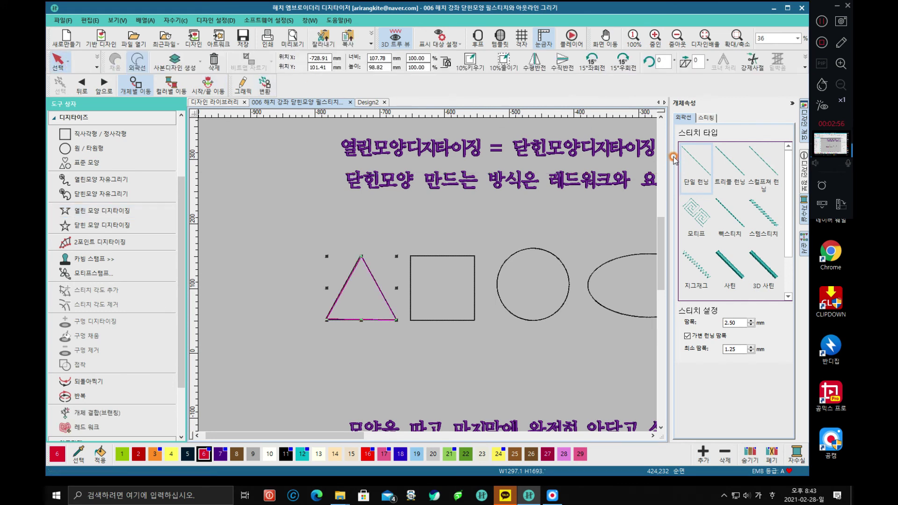
left_click(727, 205)
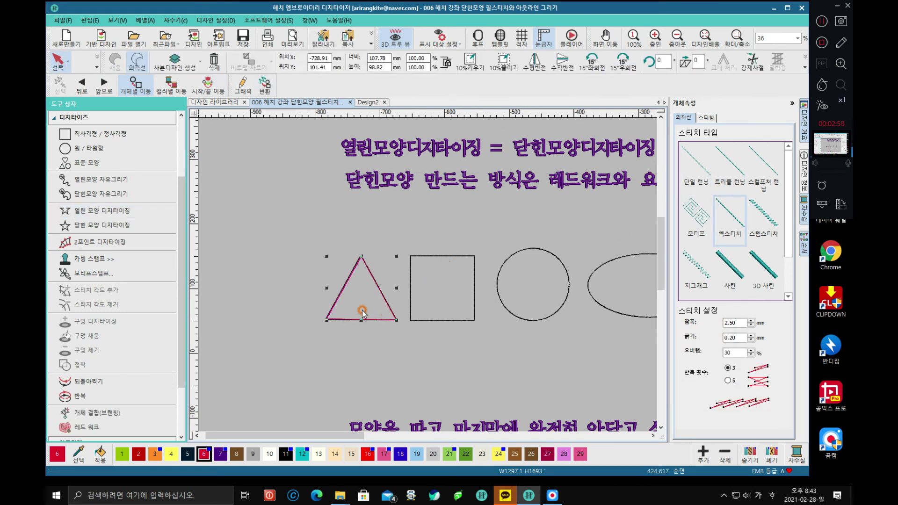
scroll(435, 270, "up", 2)
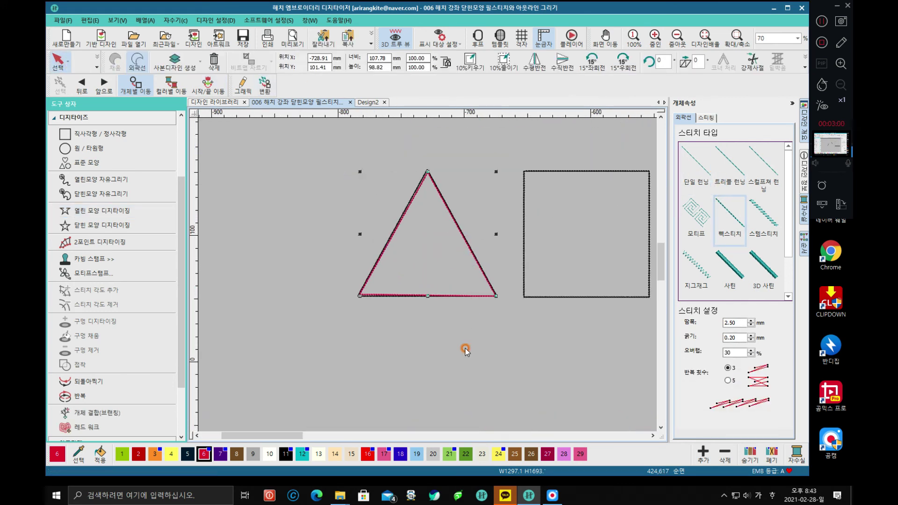
Trace the sample triangle again with Closed Shape digitizing, using a Single Run outline in thread colour 6.
left_click_drag(291, 437, 308, 437)
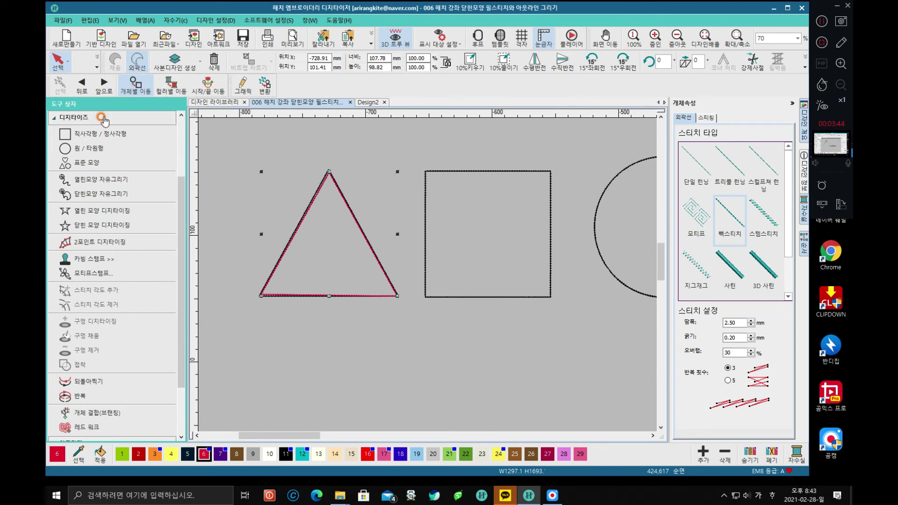
left_click(103, 227)
left_click(100, 229)
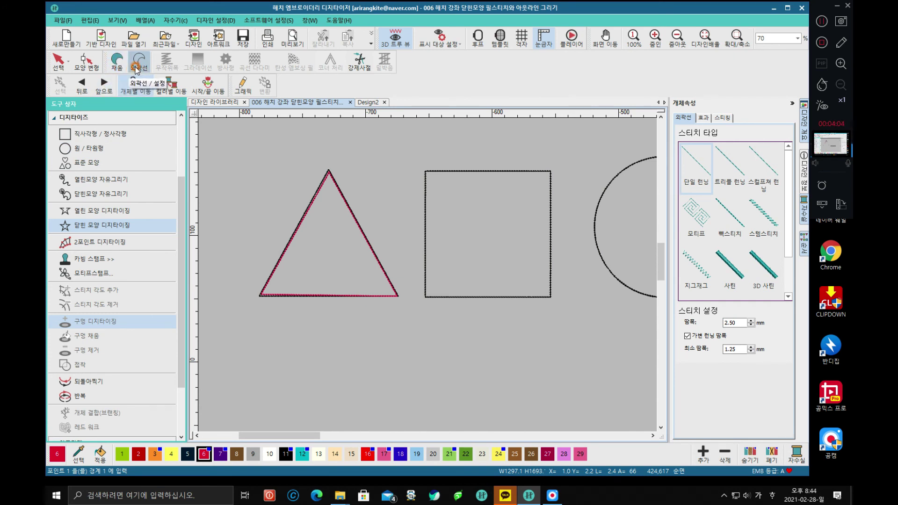
left_click(117, 65)
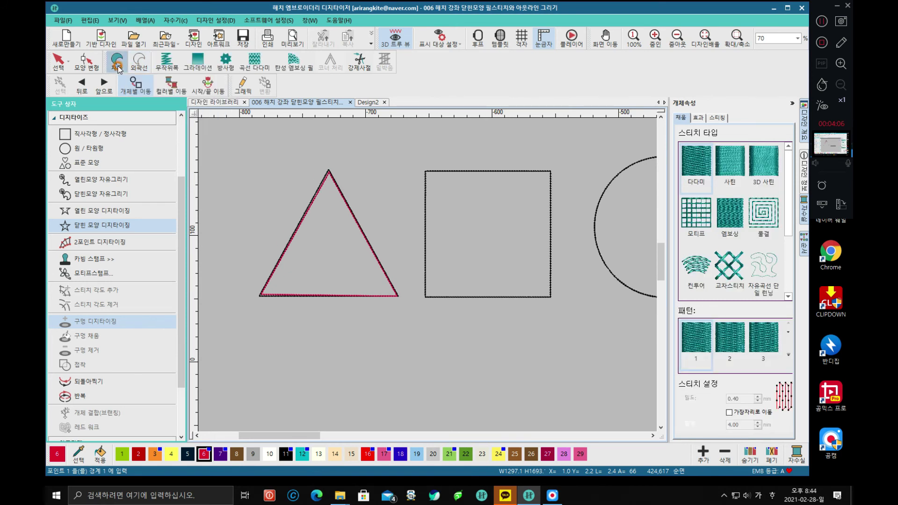
left_click(140, 66)
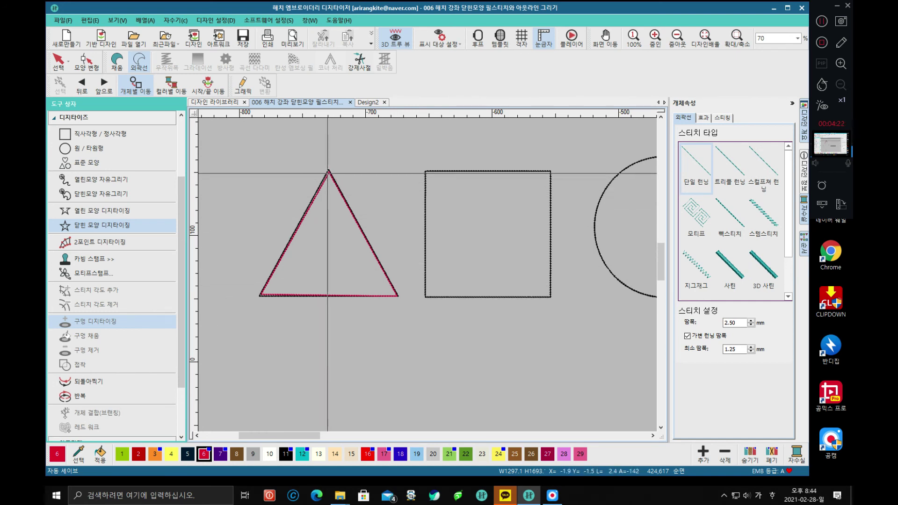
left_click(329, 172)
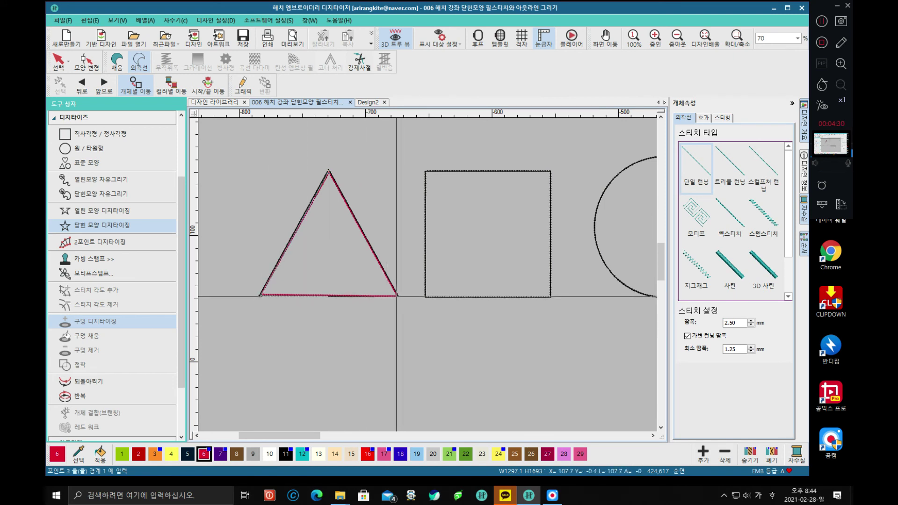
left_click(398, 297)
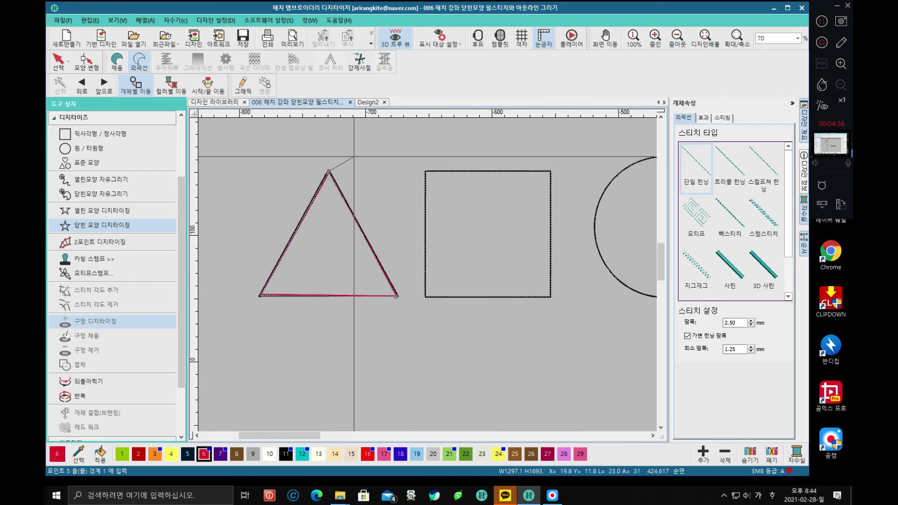
key("Return")
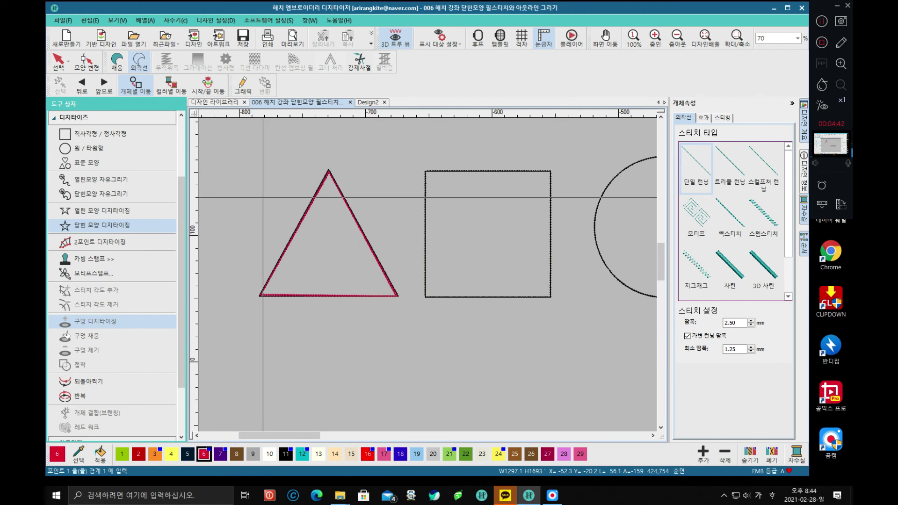
Move the single-run triangle to about X -698, Y 65 mm and the backstitch triangle to about X -782, Y 120 mm.
left_click(62, 79)
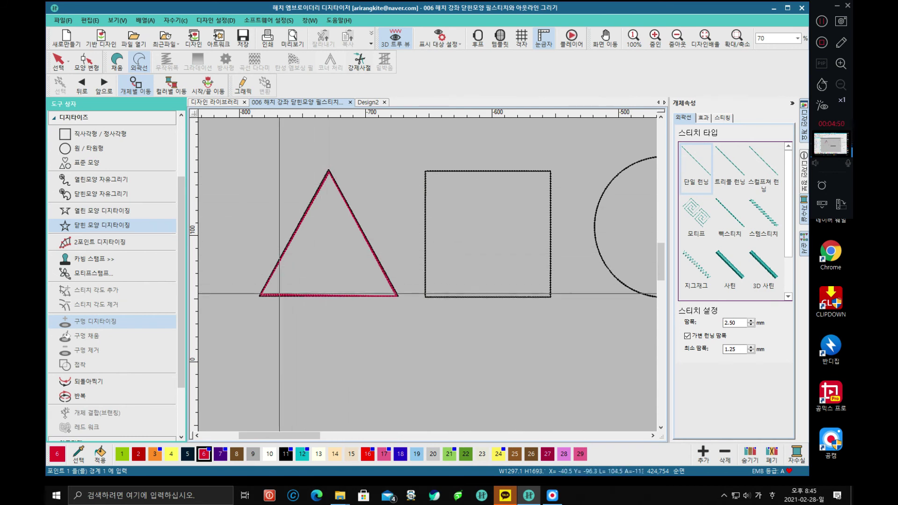
left_click(58, 61)
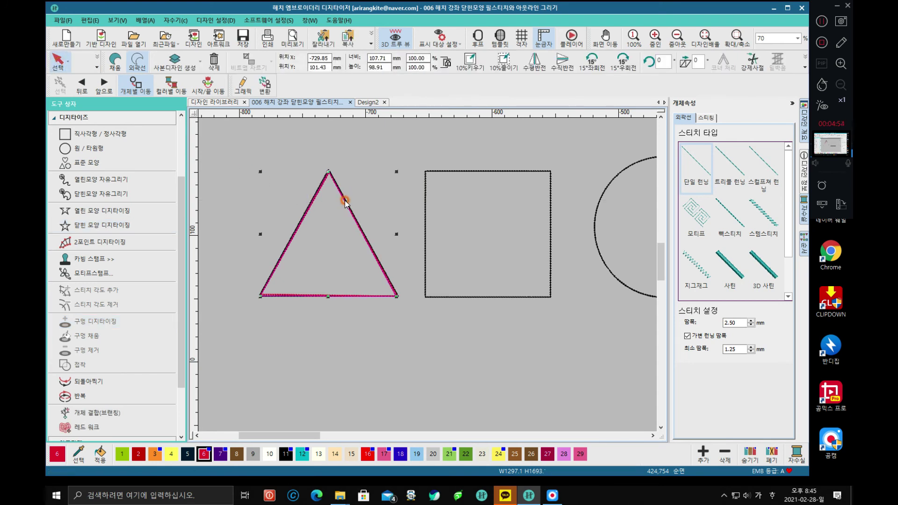
left_click_drag(345, 202, 385, 250)
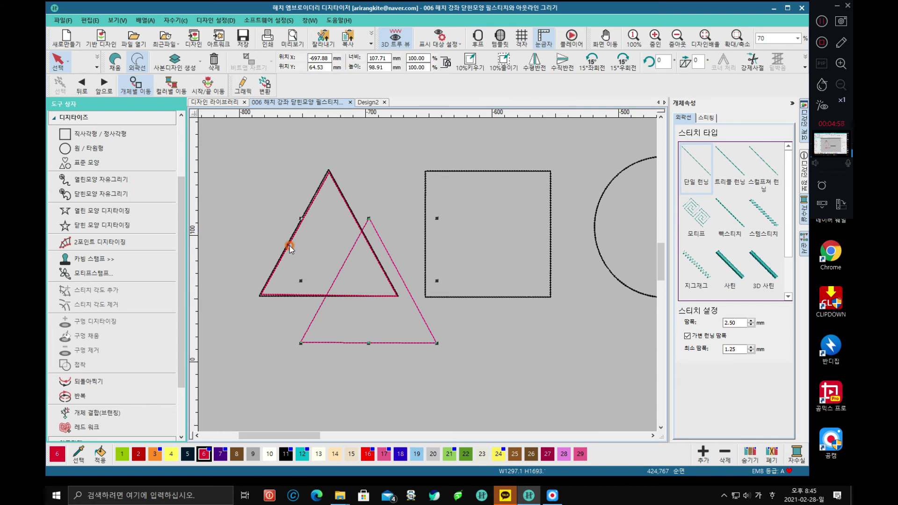
left_click_drag(290, 248, 222, 222)
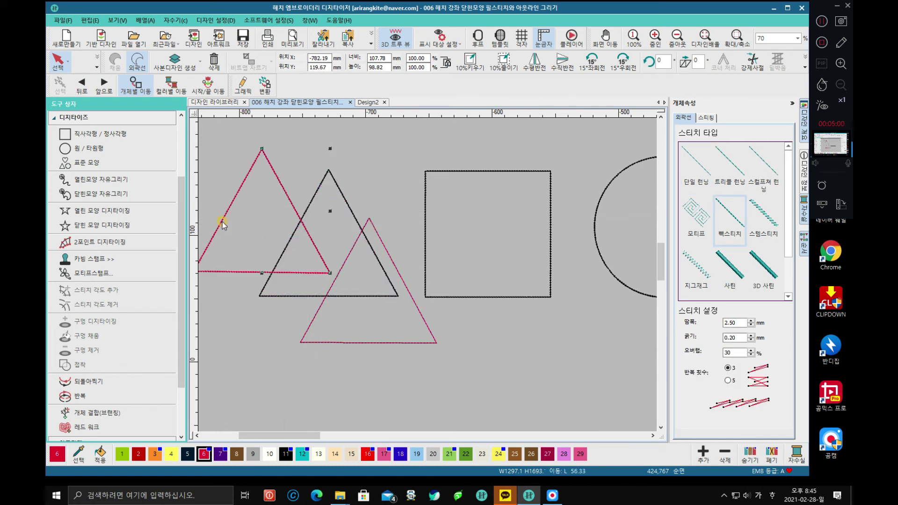
Recolour the closed single-run triangle with thread colour 12, and select the backstitch triangle for comparison.
left_click(348, 258)
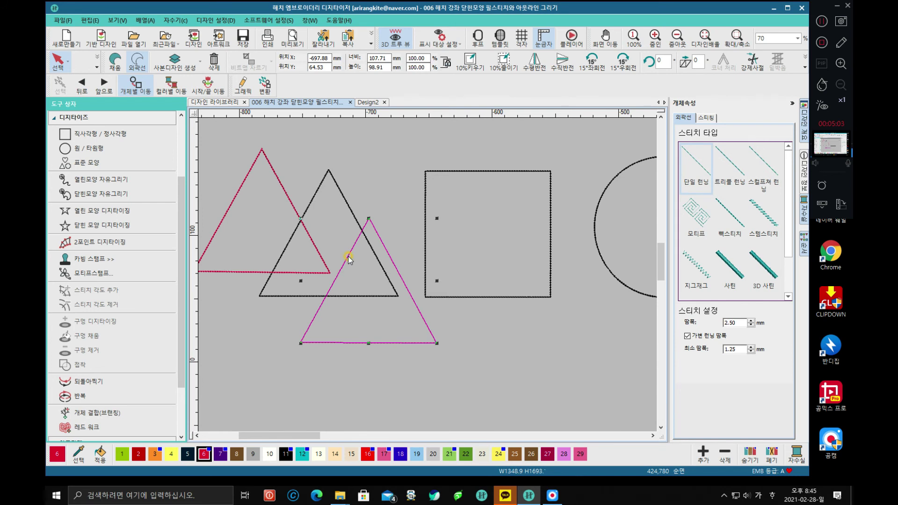
left_click(303, 454)
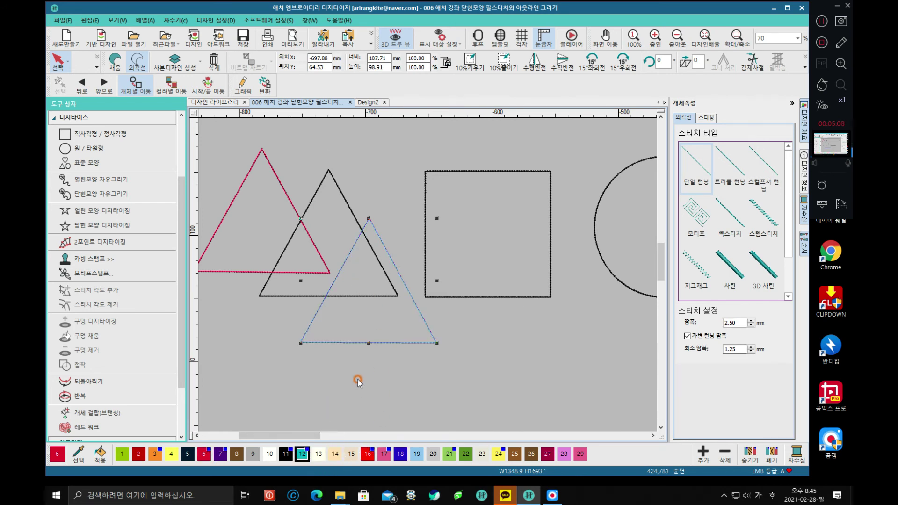
left_click(276, 176)
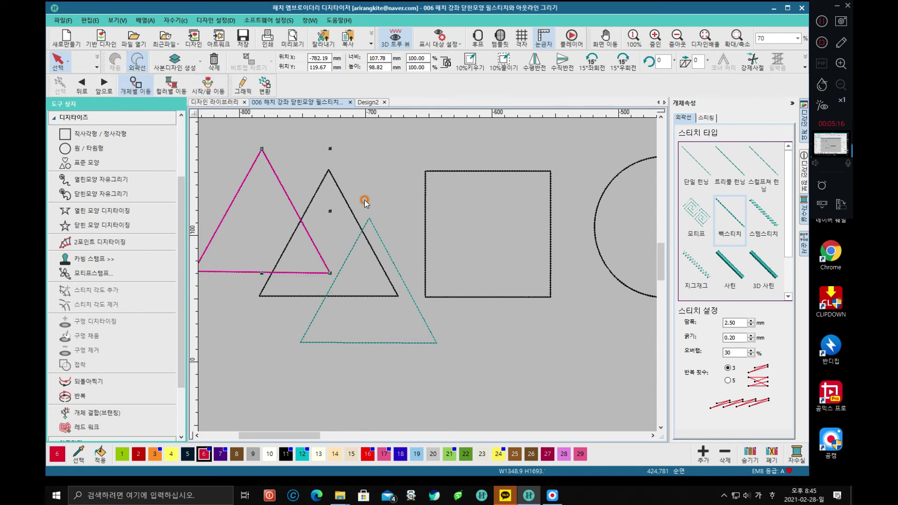
Convert the closed triangle in colour 12 from an outline to a Tatami fill.
left_click(376, 232)
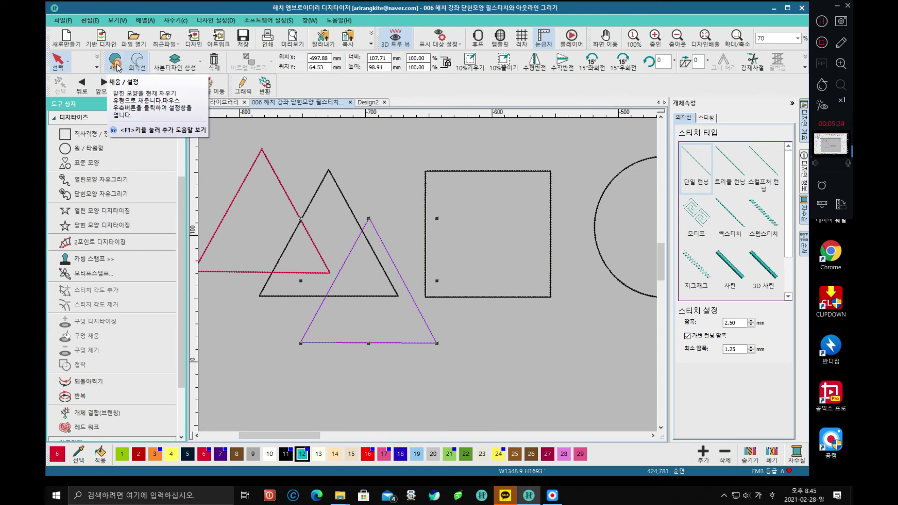
left_click(116, 62)
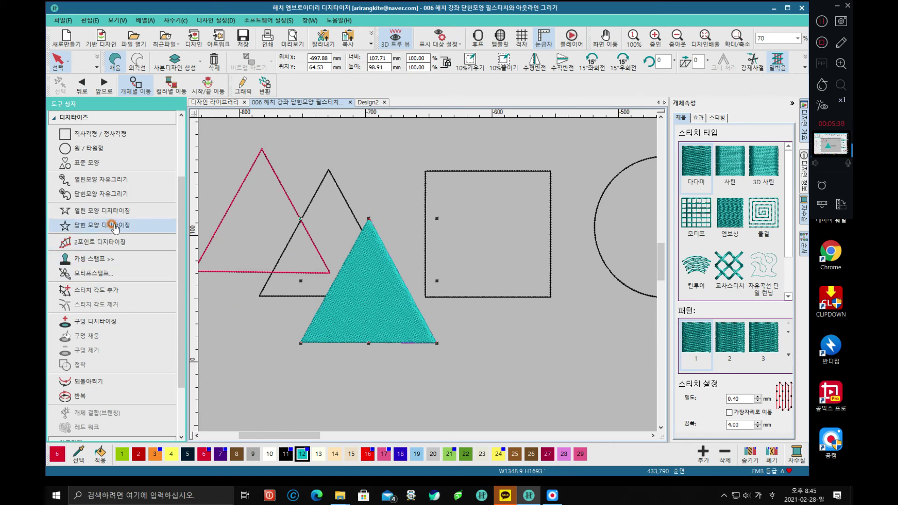
left_click(113, 63)
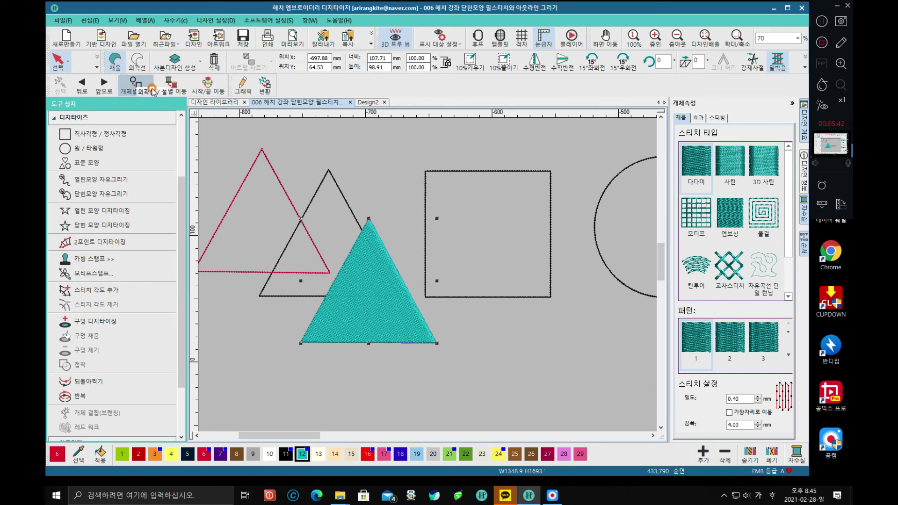
left_click(375, 284)
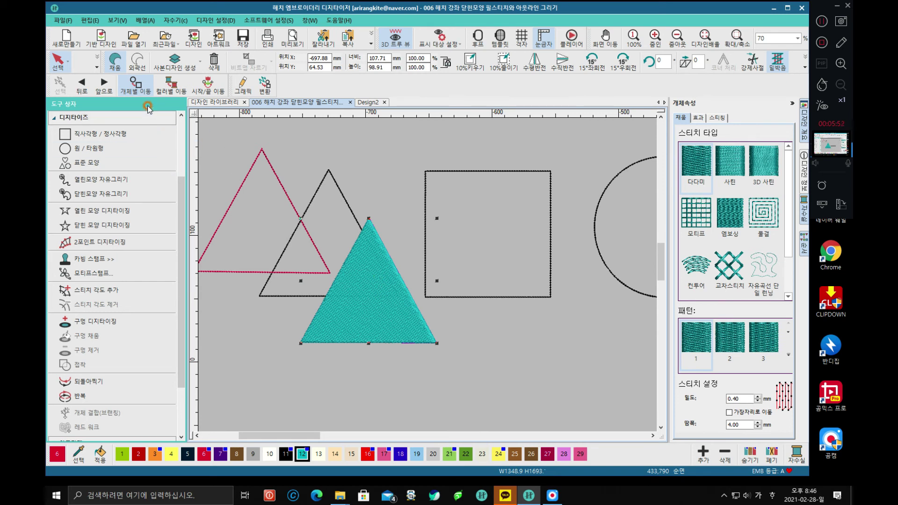
Convert the filled closed triangle in colour 12 back to a Single Run outline.
left_click(137, 63)
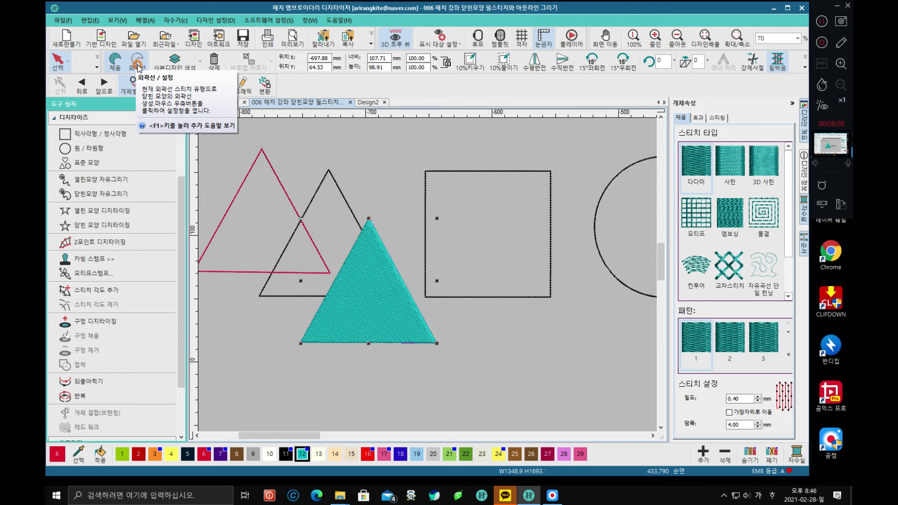
left_click(138, 67)
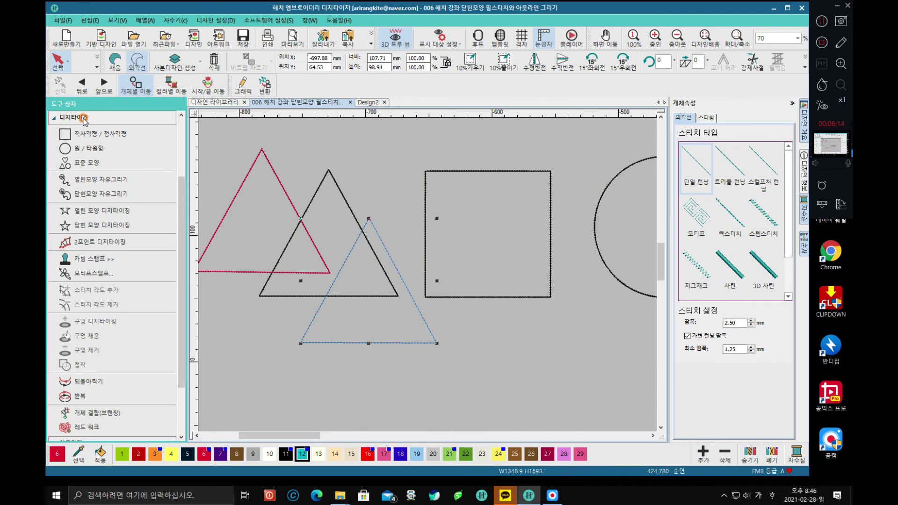
Trace the sample square with Closed Shape digitizing as a Single Run outline in thread colour 18, about 100 by 101 mm.
left_click(116, 226)
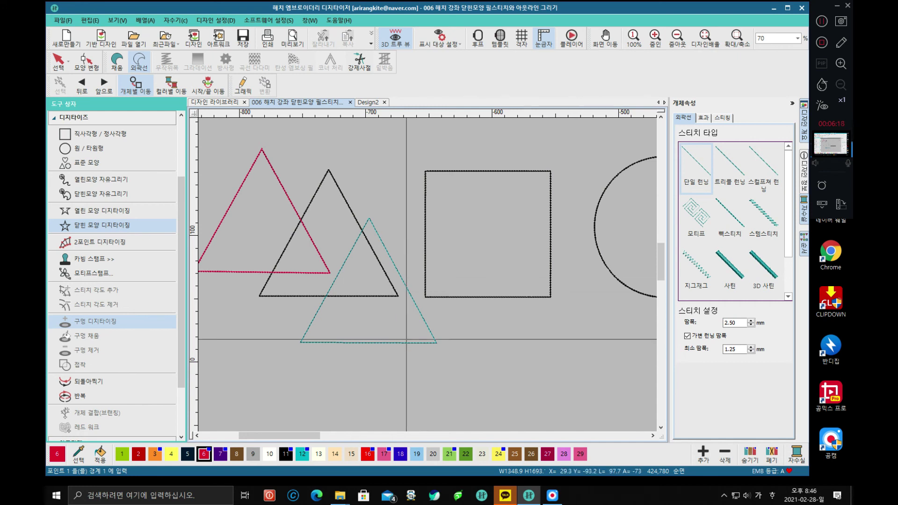
left_click(401, 454)
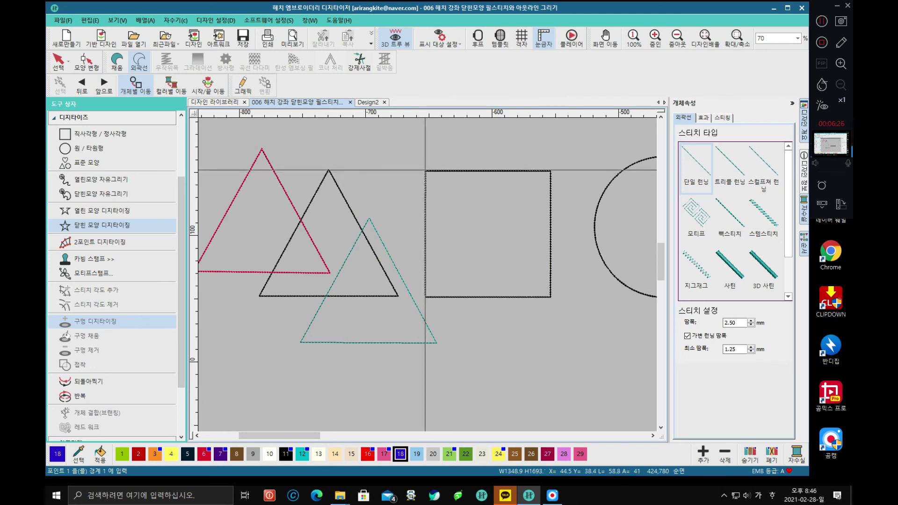
left_click(425, 172)
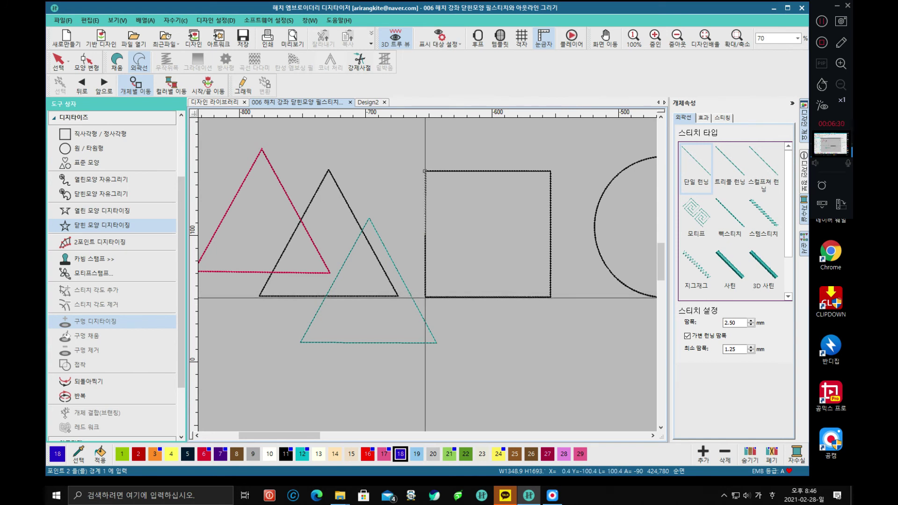
left_click(550, 297)
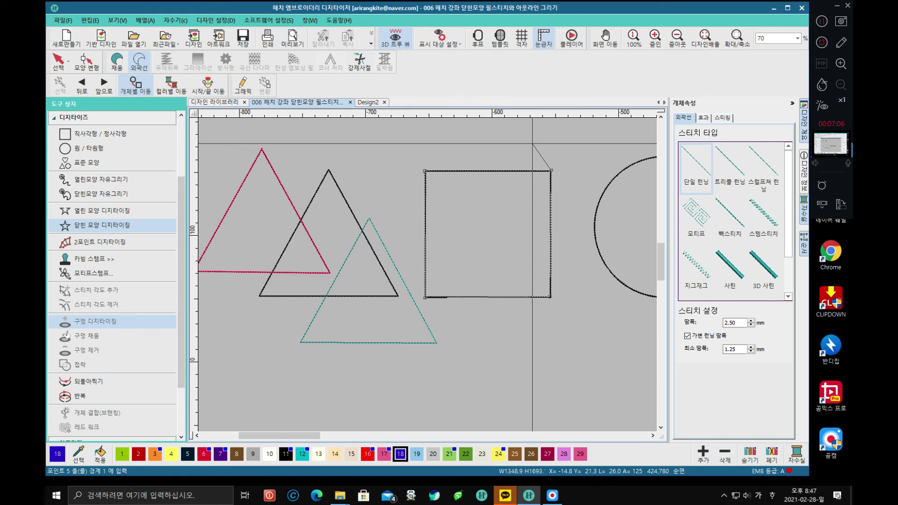
key("Return")
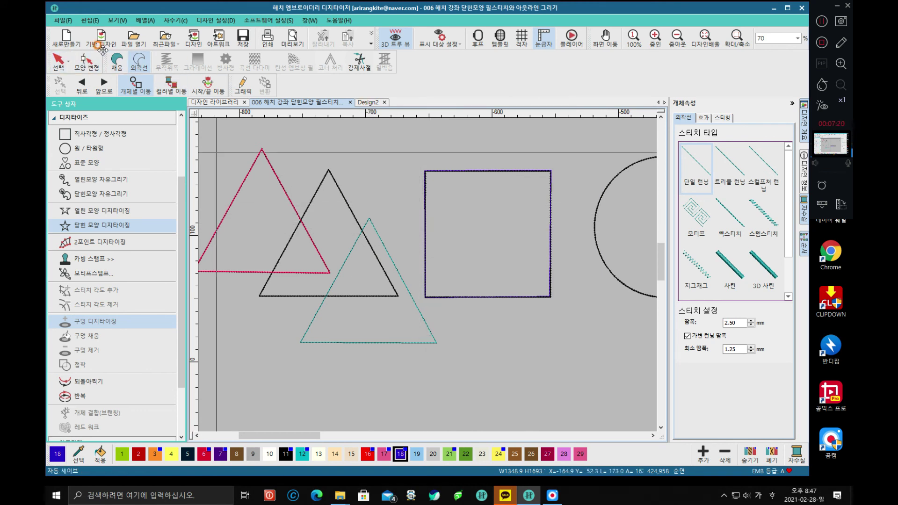
Convert the traced square from a Single Run outline to a Tatami fill, and deselect it.
left_click(58, 60)
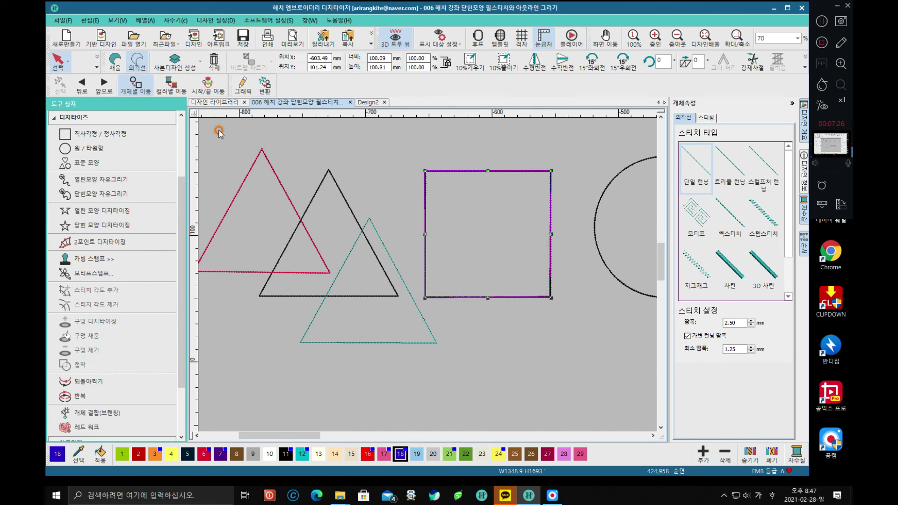
left_click(138, 66)
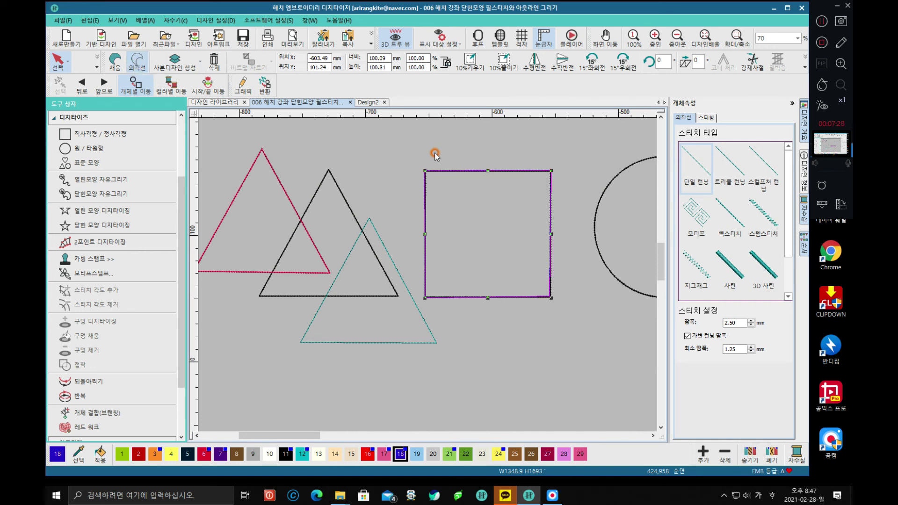
left_click(115, 62)
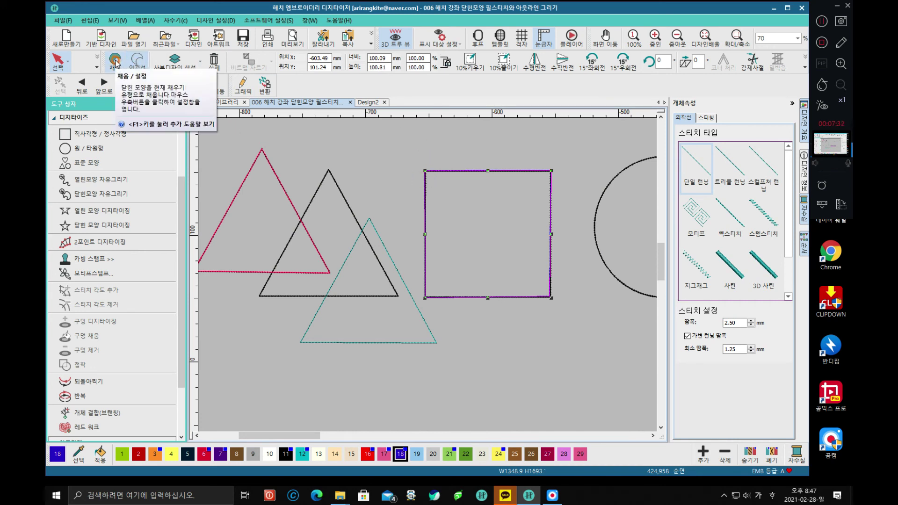
left_click(116, 63)
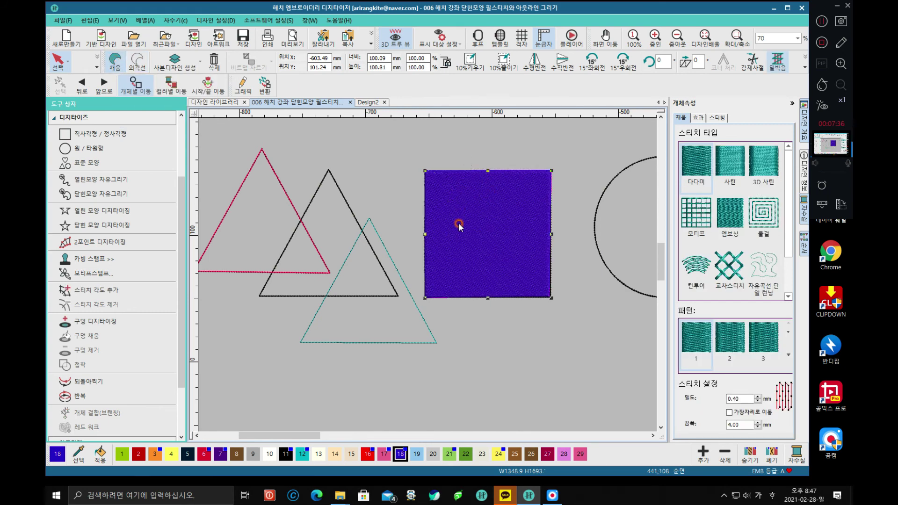
left_click(378, 176)
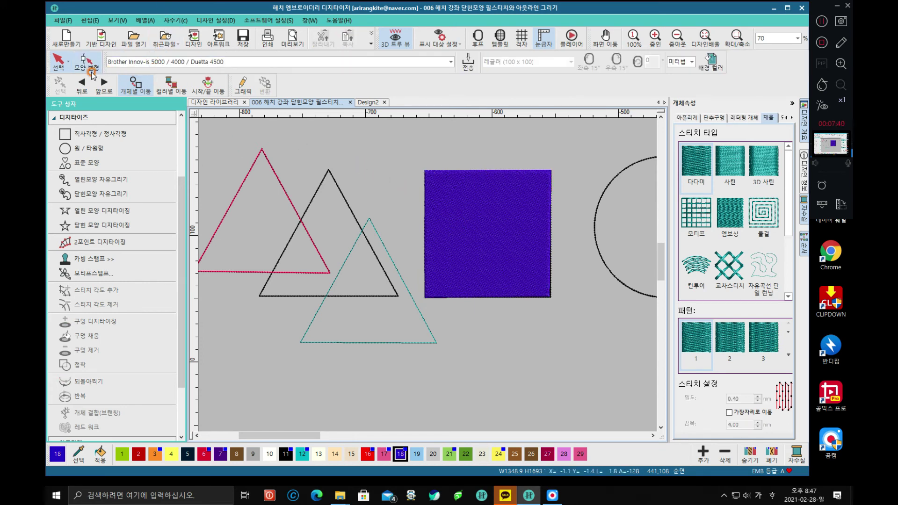
Trace the black sample triangle beside the square with Closed Shape digitizing, using a Tatami fill in thread colour 16.
left_click(122, 228)
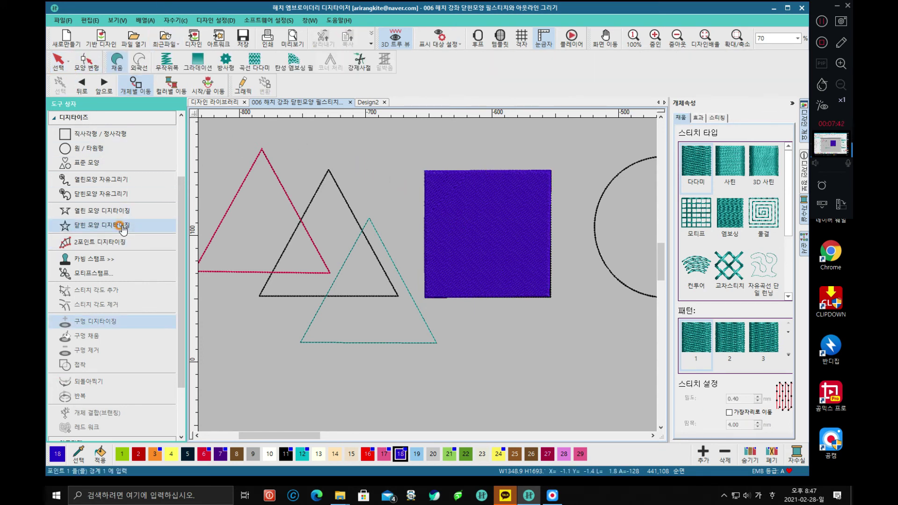
left_click(143, 87)
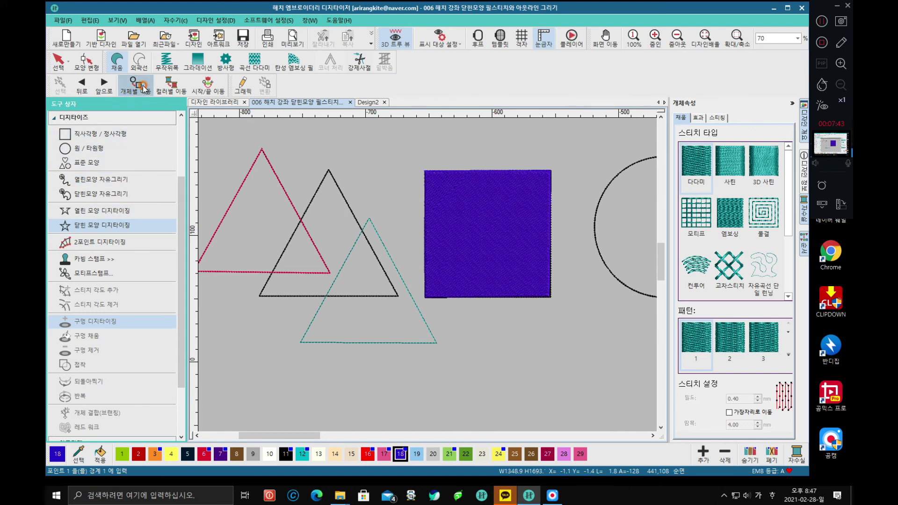
left_click(140, 62)
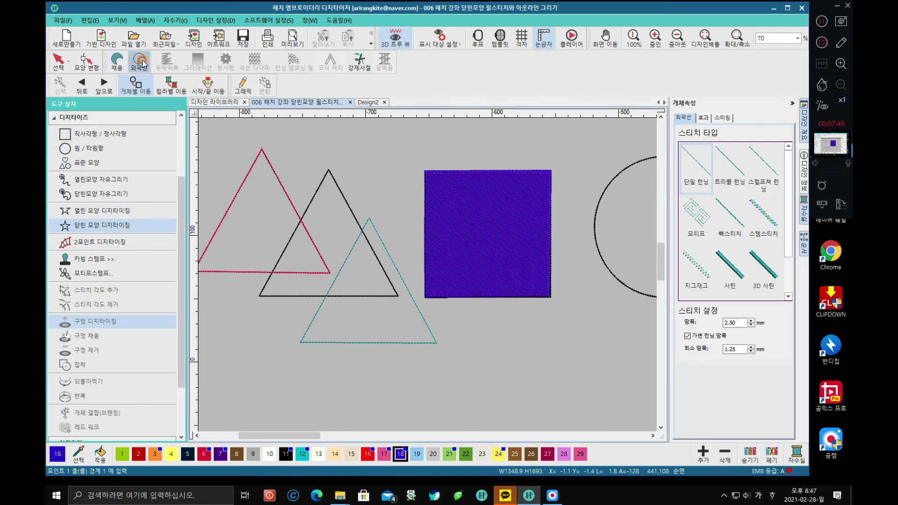
left_click(118, 66)
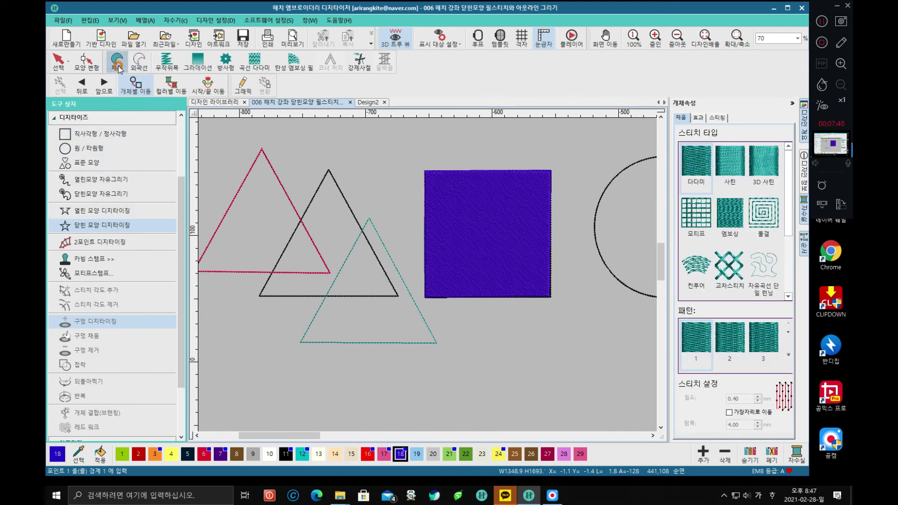
left_click(368, 455)
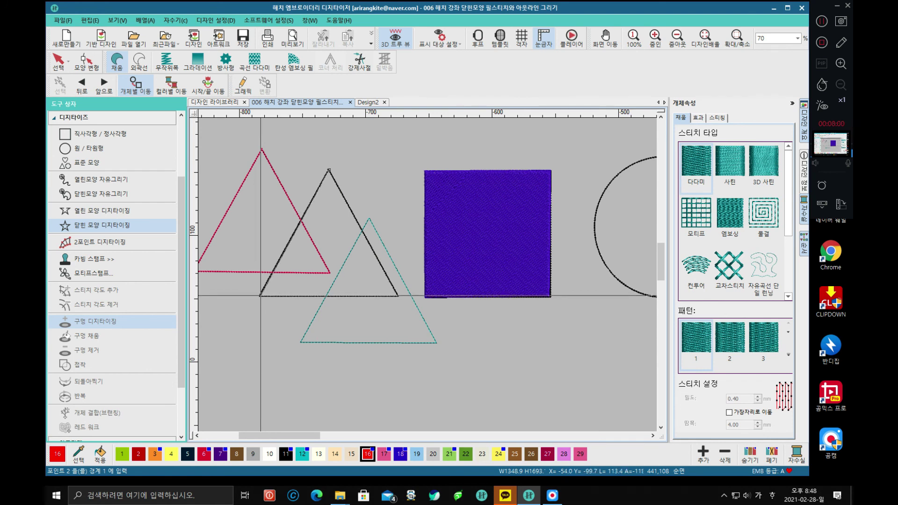
left_click(261, 296)
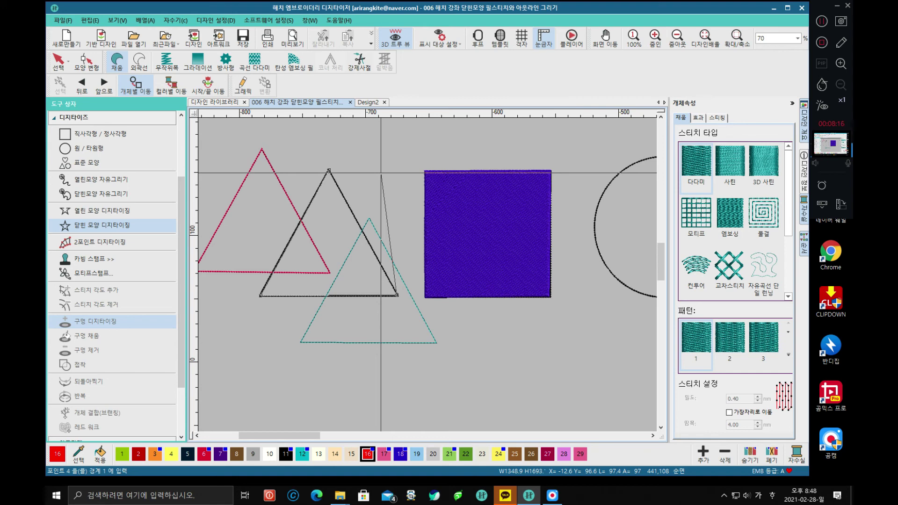
key("Return")
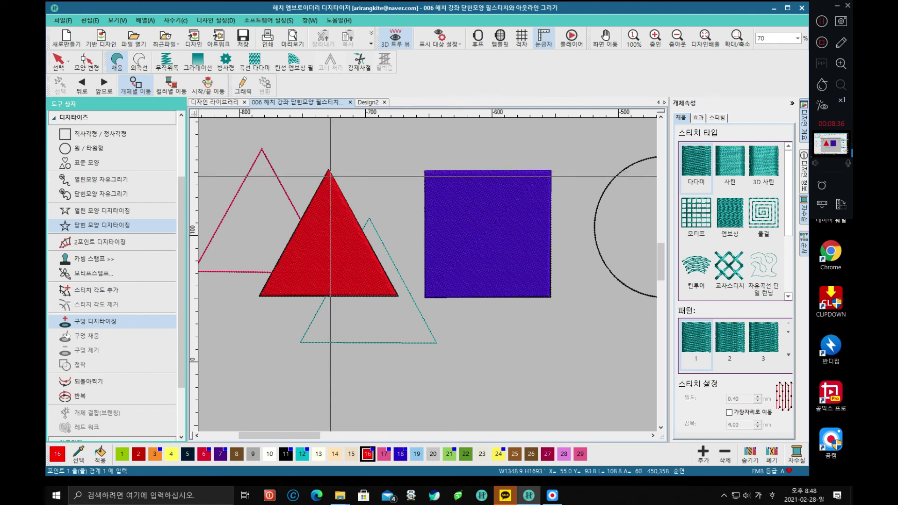
Trace the sample circle with Closed Shape curve points as a Tatami fill in thread colour 16.
scroll(330, 173, "down", 3)
scroll(589, 302, "up", 3)
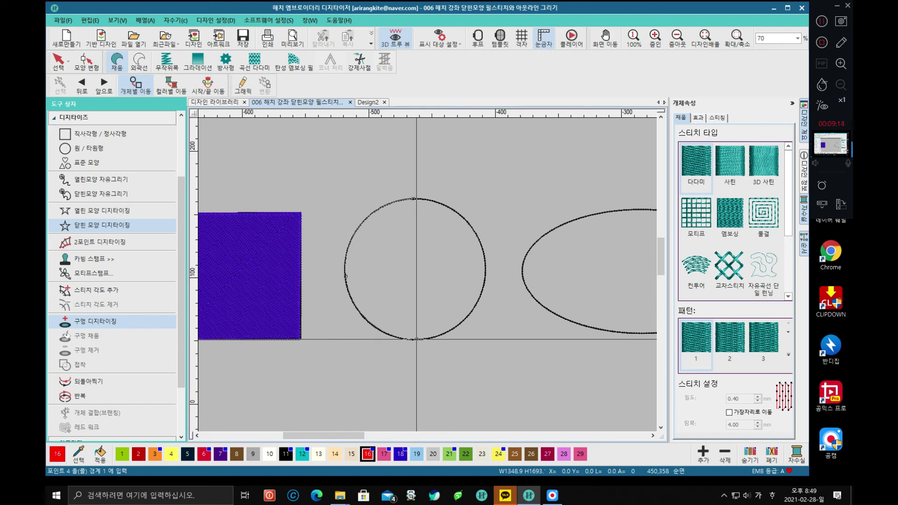
key("Return")
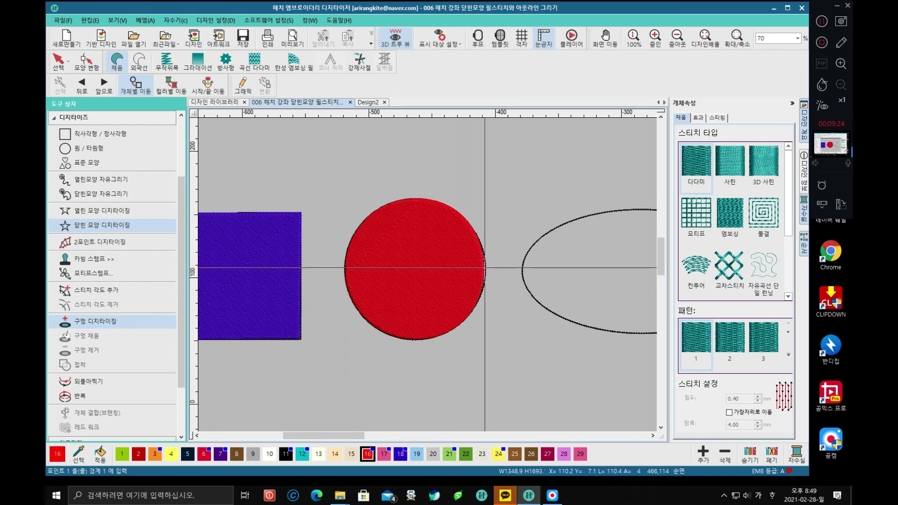
Trace the circle again over the red one with four Closed Shape curve points, using a Tatami fill in thread colour 18.
left_click(400, 454)
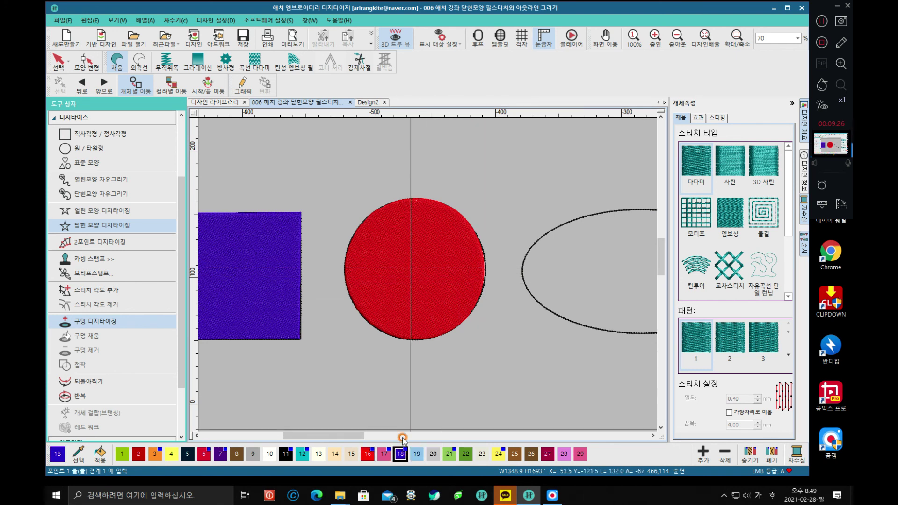
left_click(414, 199)
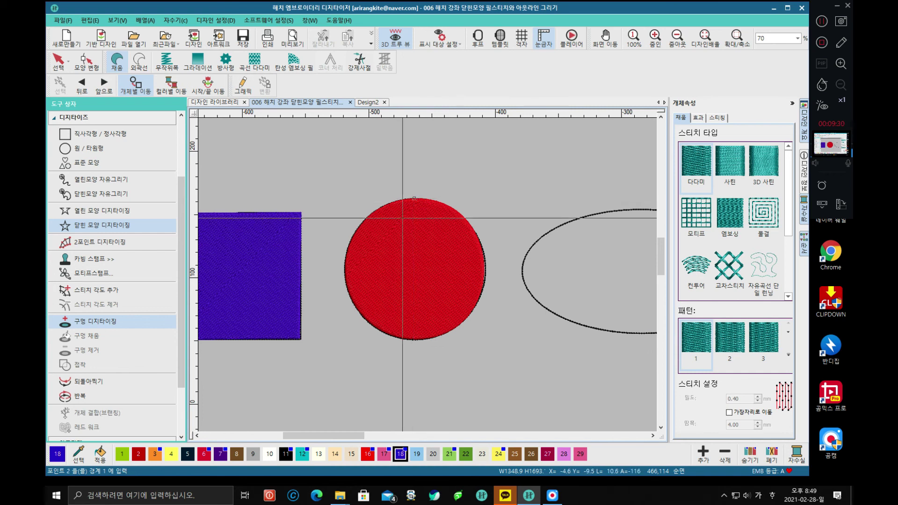
left_click(345, 272)
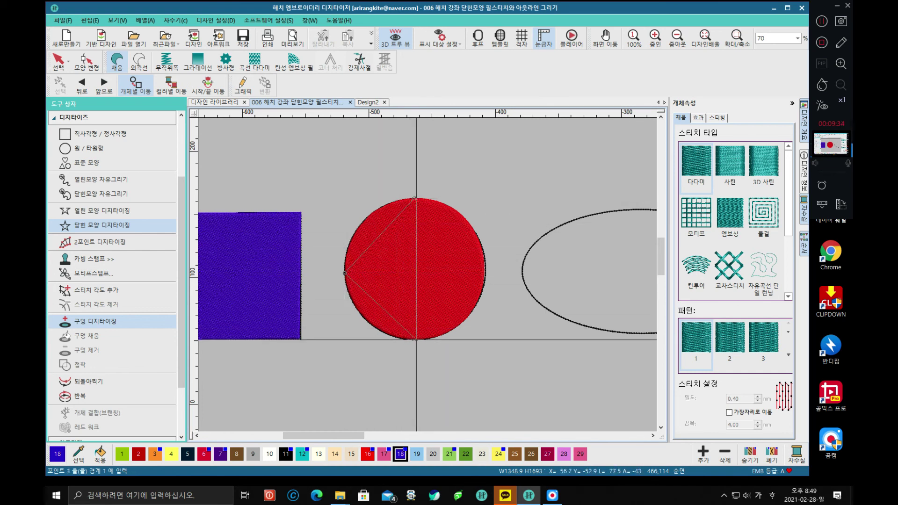
left_click(417, 340)
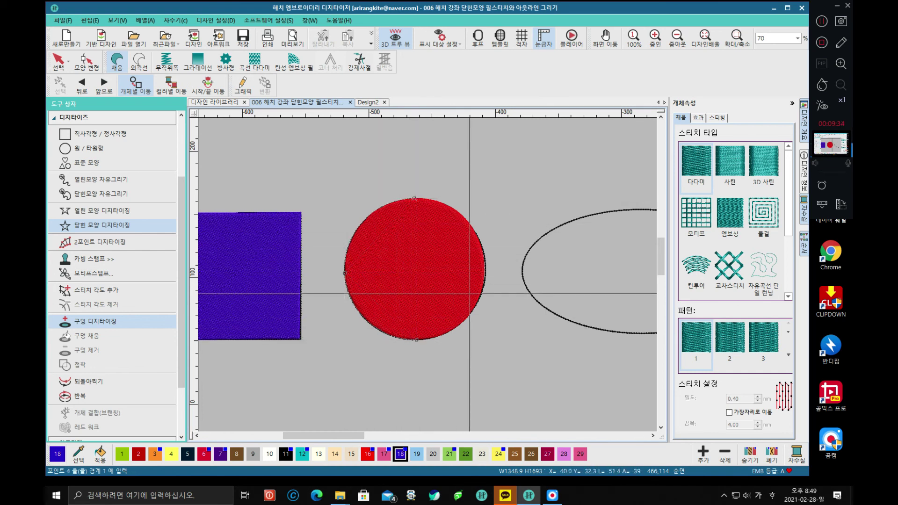
right_click(485, 267)
key("Return")
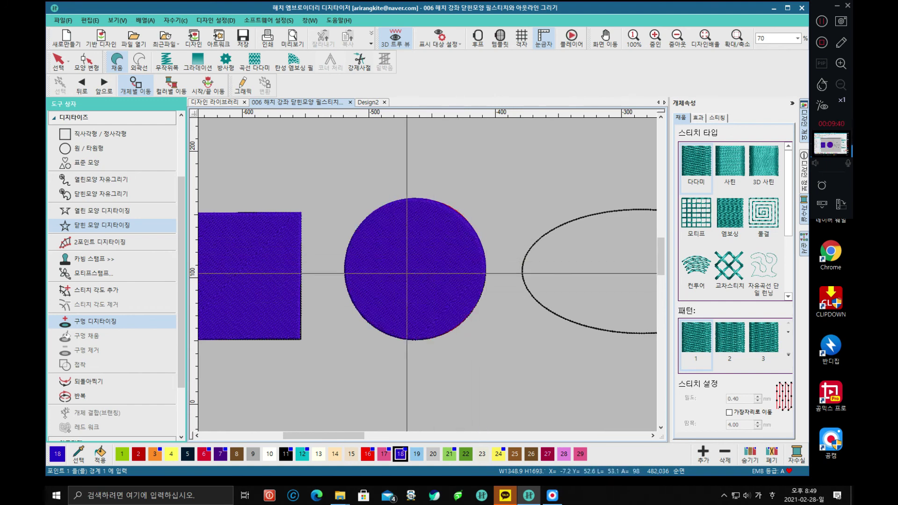
Trace the sample ellipse beside the circle with Closed Shape curve points, using a Tatami fill in thread colour 18.
scroll(427, 275, "down", 2)
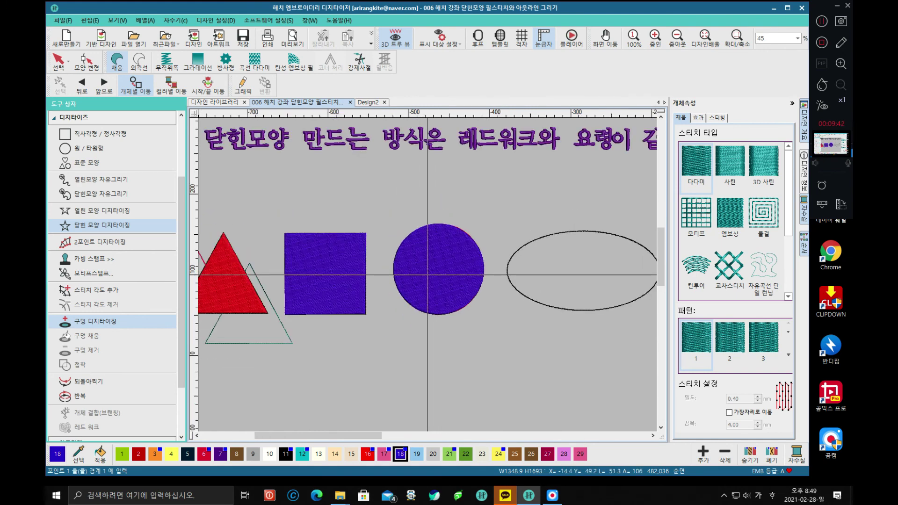
scroll(427, 275, "down", 1)
scroll(427, 276, "up", 3)
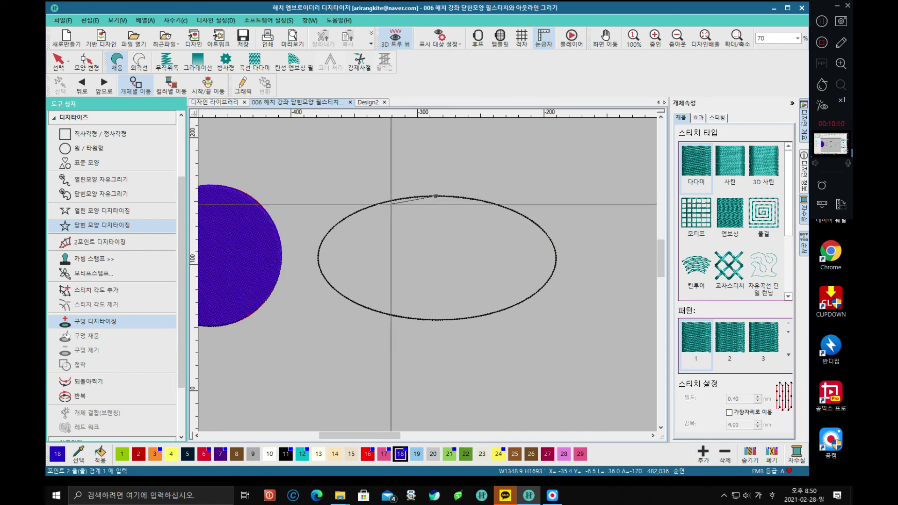
left_click(379, 204)
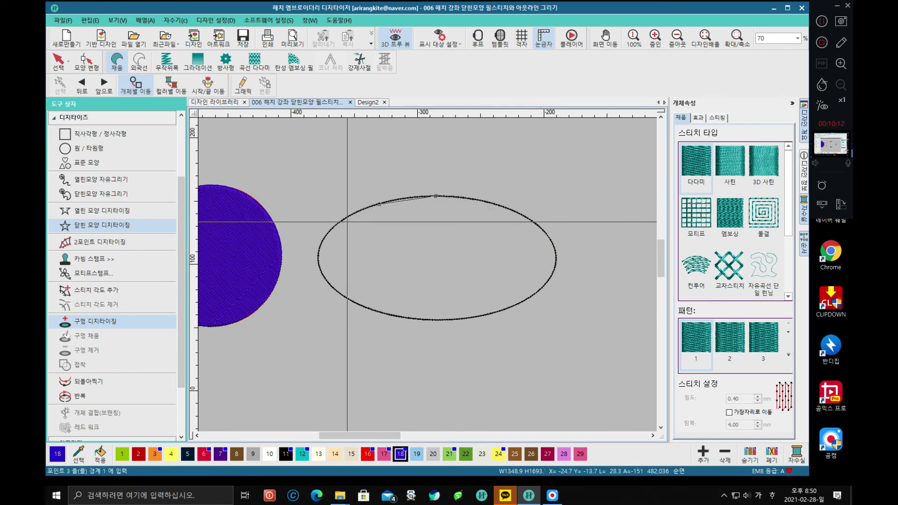
left_click(335, 225)
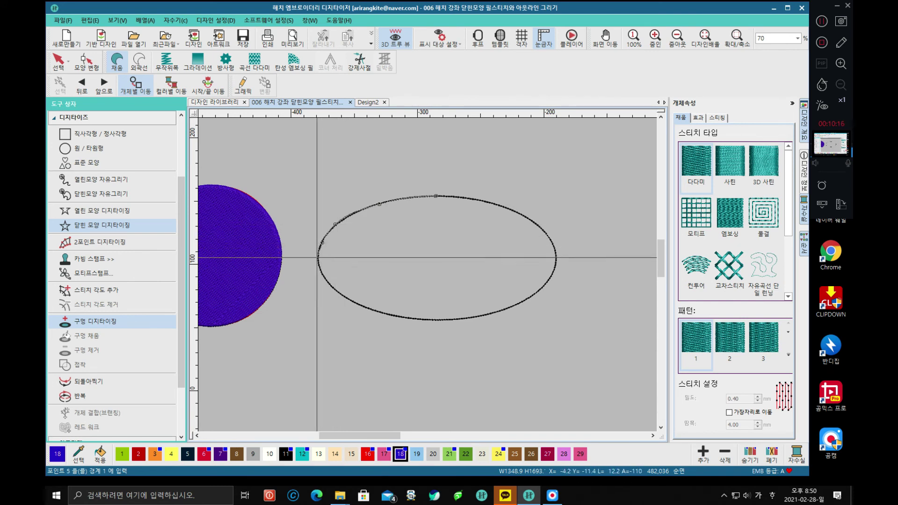
left_click(318, 256)
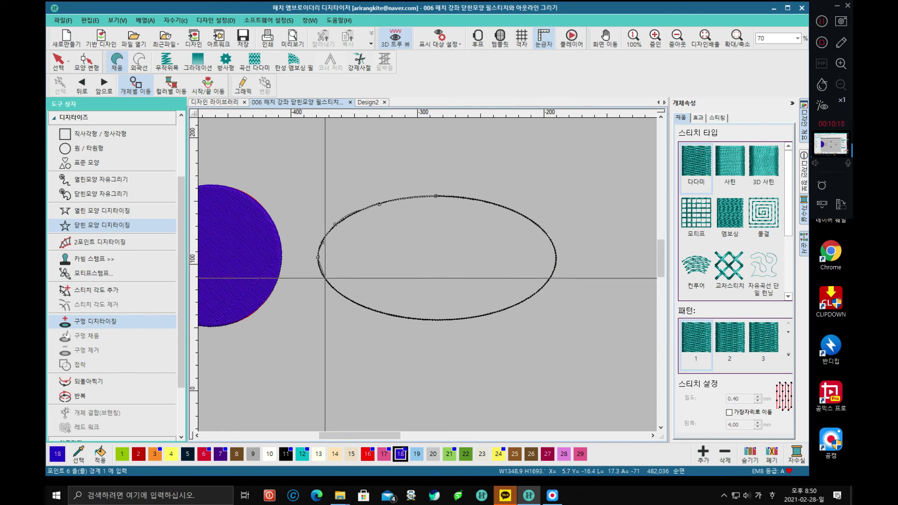
left_click(325, 279)
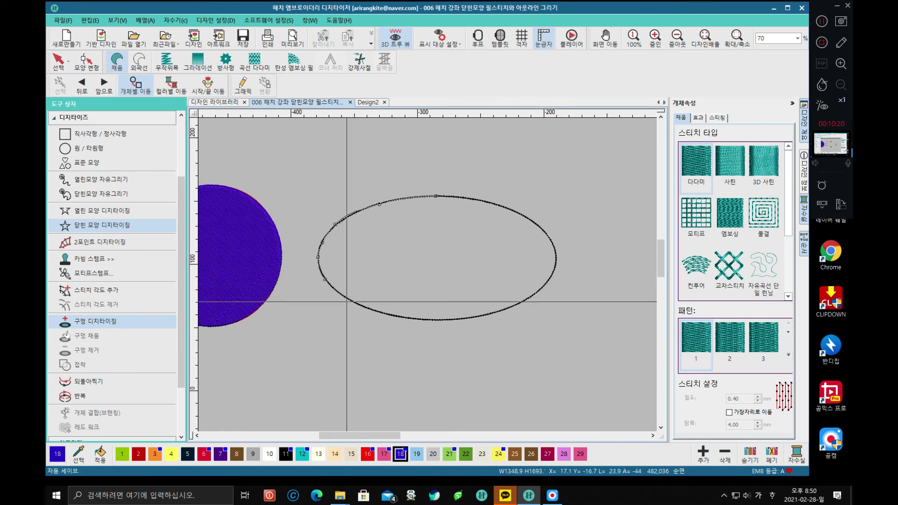
left_click(350, 299)
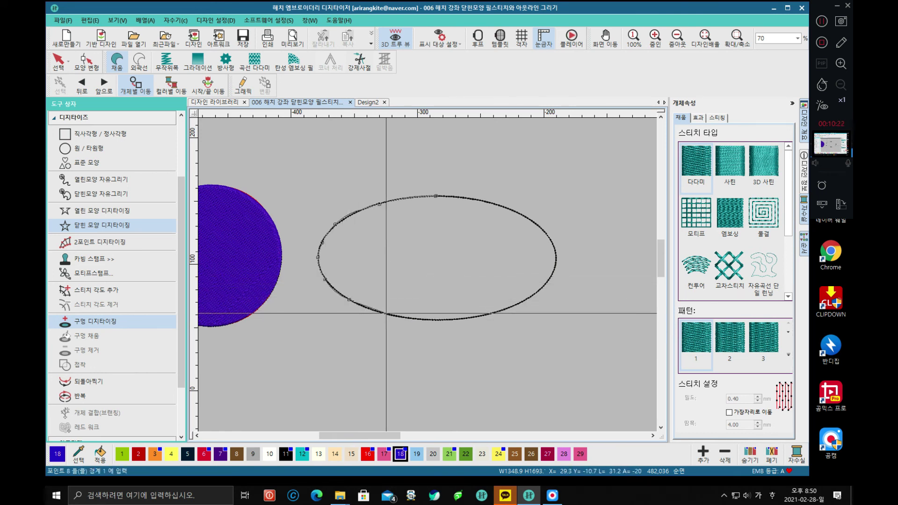
left_click(388, 313)
left_click(438, 320)
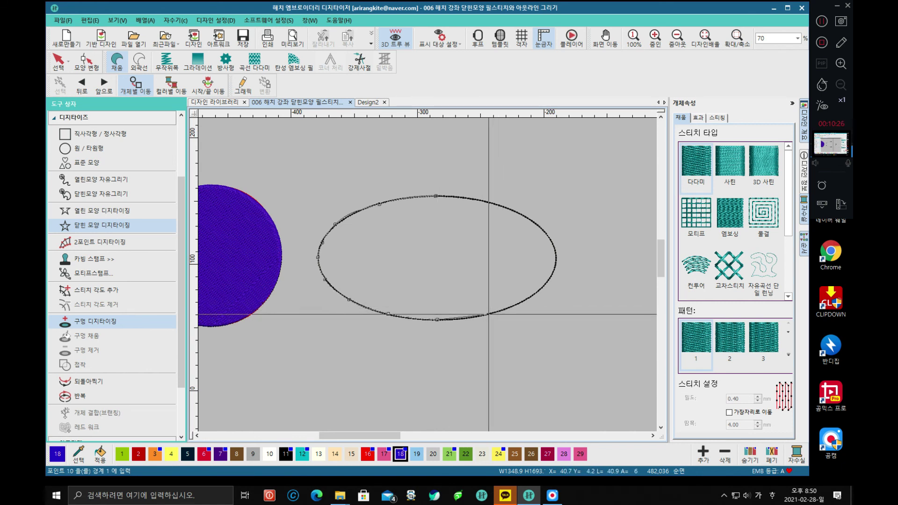
left_click(489, 314)
left_click(527, 299)
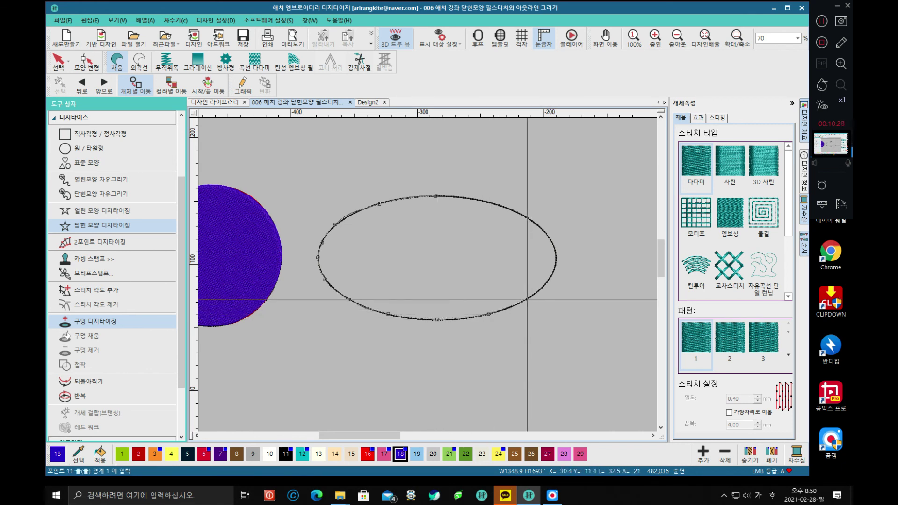
left_click(550, 280)
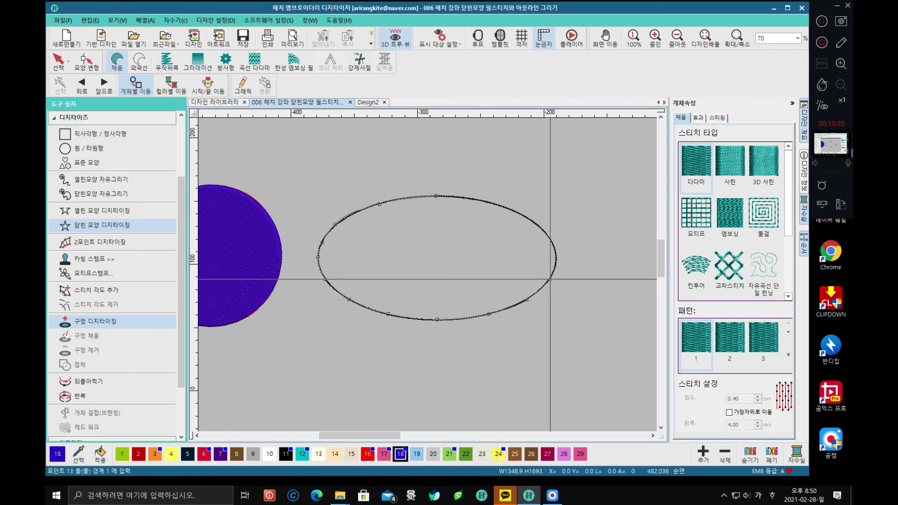
left_click(556, 265)
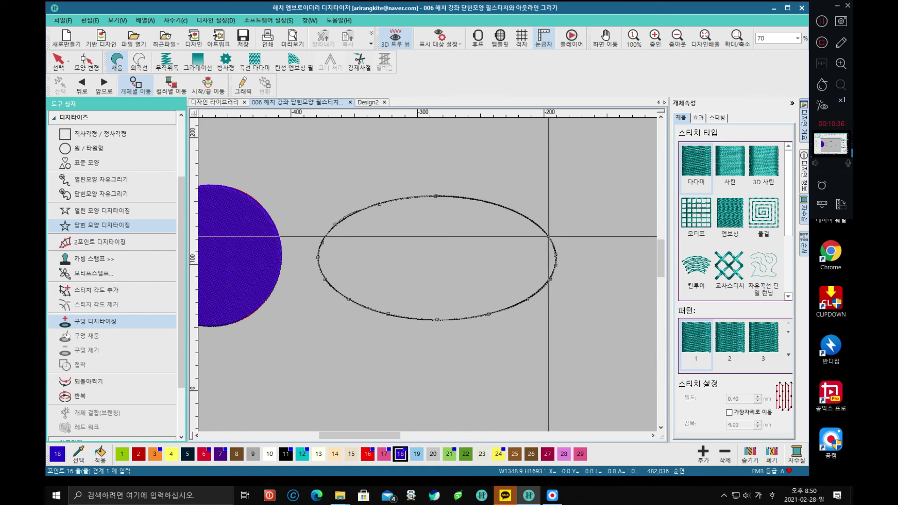
left_click(527, 216)
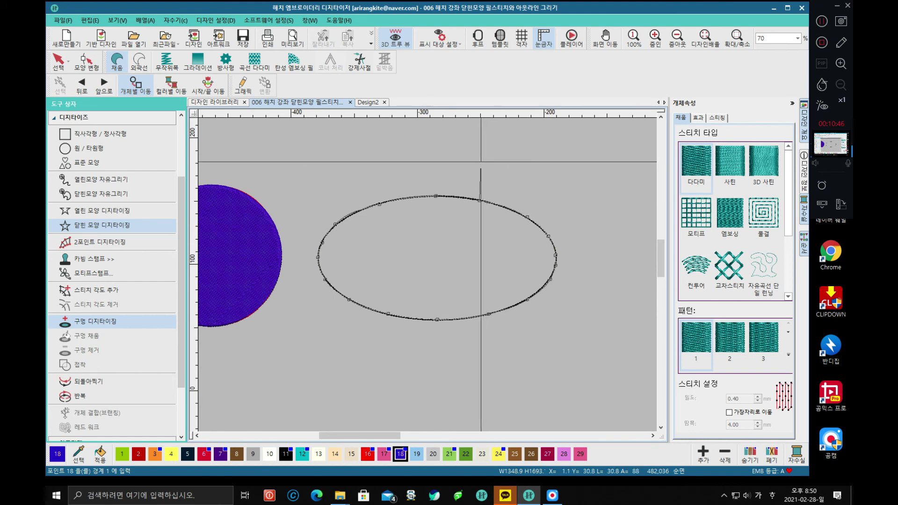
key("Return")
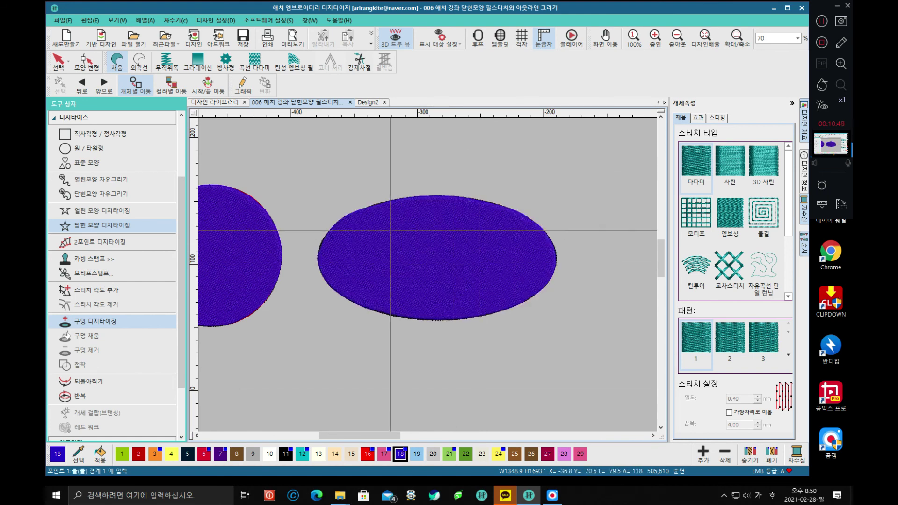
Leave Closed Shape digitizing and select the dark Tatami circle in the first row of the stitch-type samples.
scroll(408, 227, "down", 5)
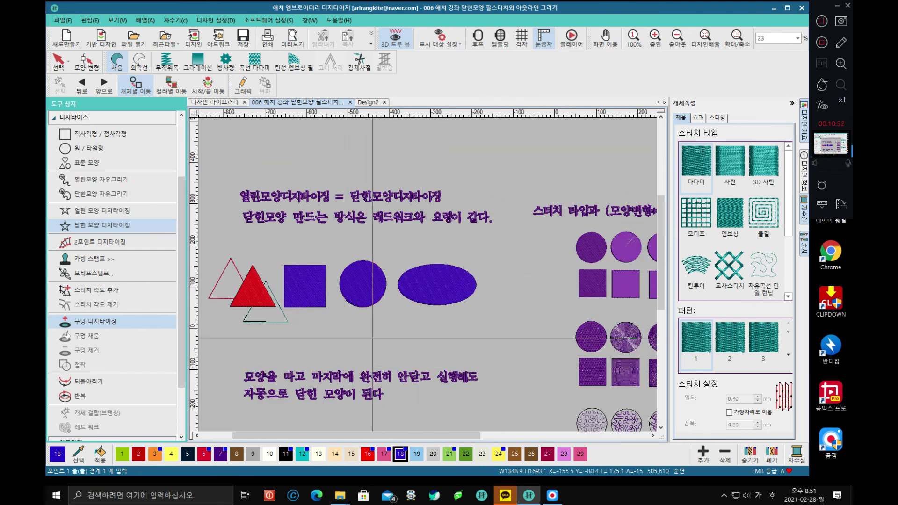
scroll(371, 343, "down", 2)
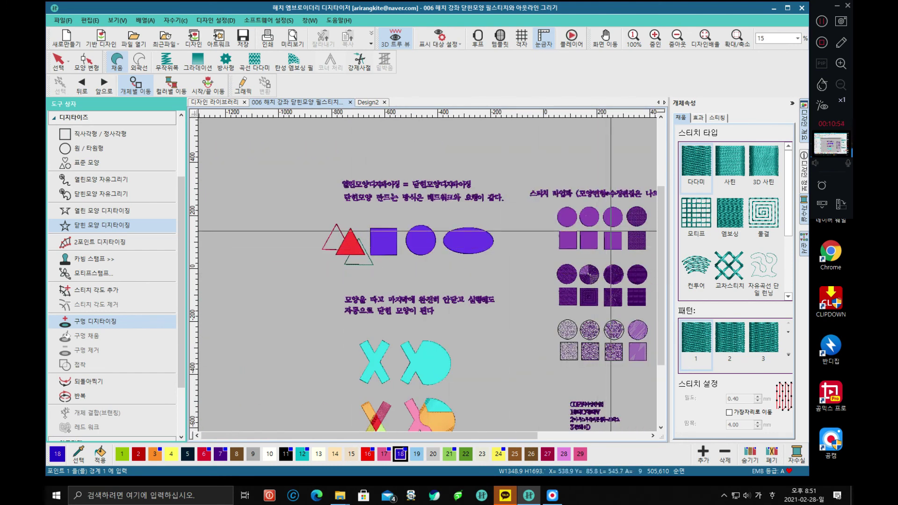
scroll(603, 271, "up", 4)
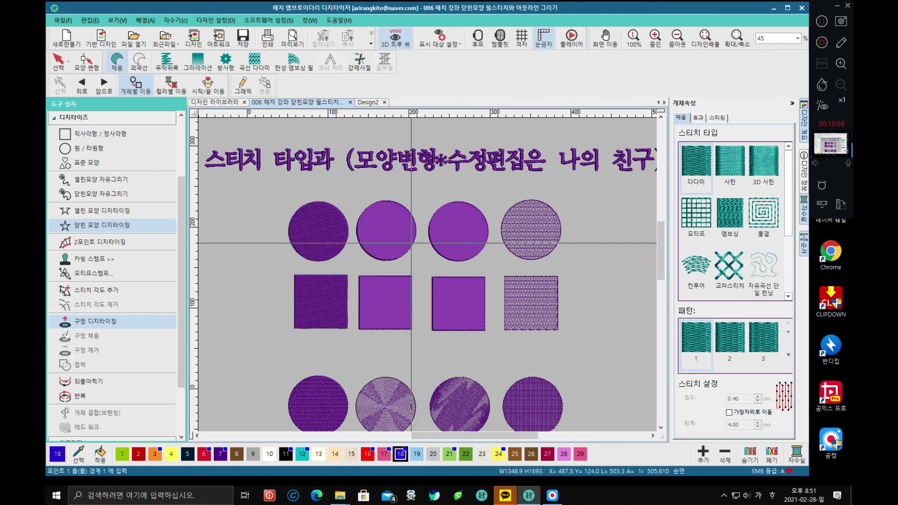
left_click(61, 65)
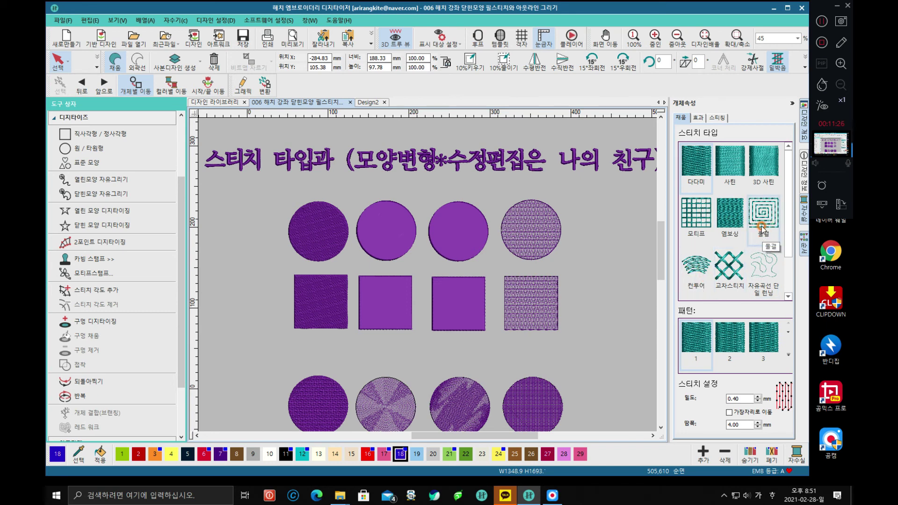
scroll(777, 234, "down", 1)
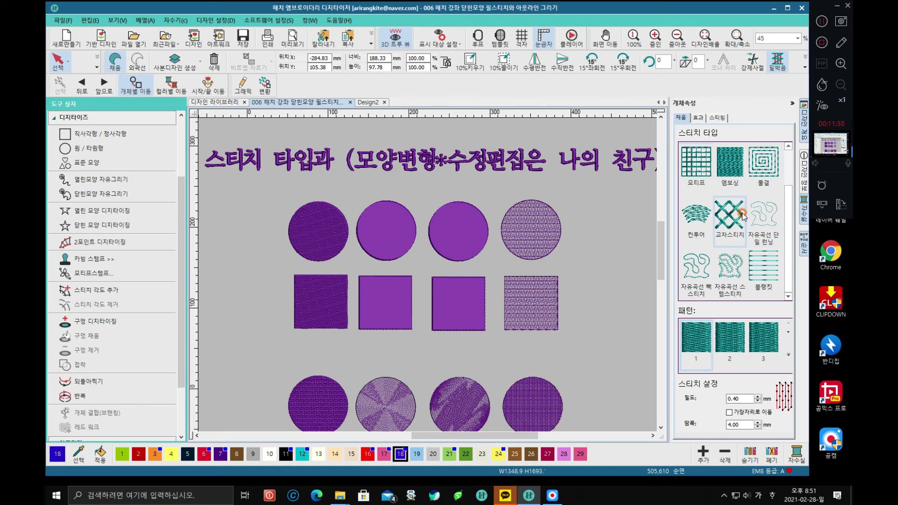
scroll(744, 214, "up", 1)
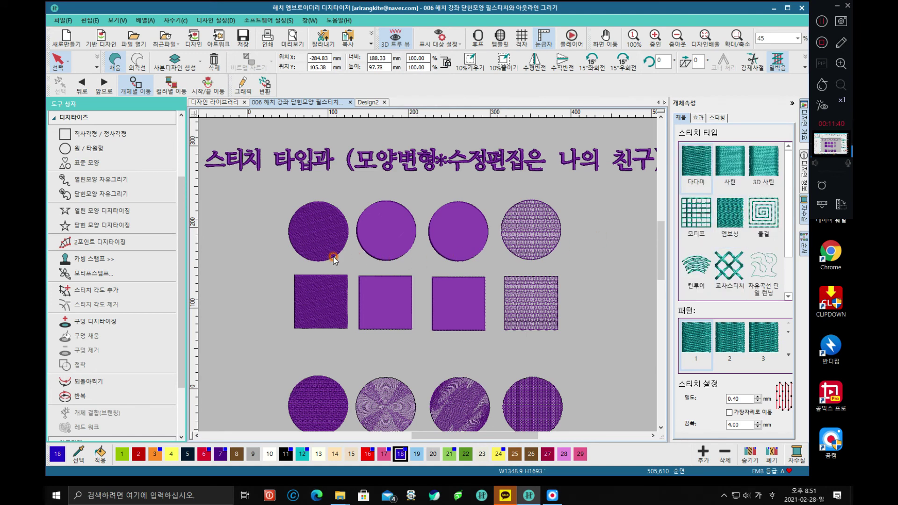
left_click(317, 239)
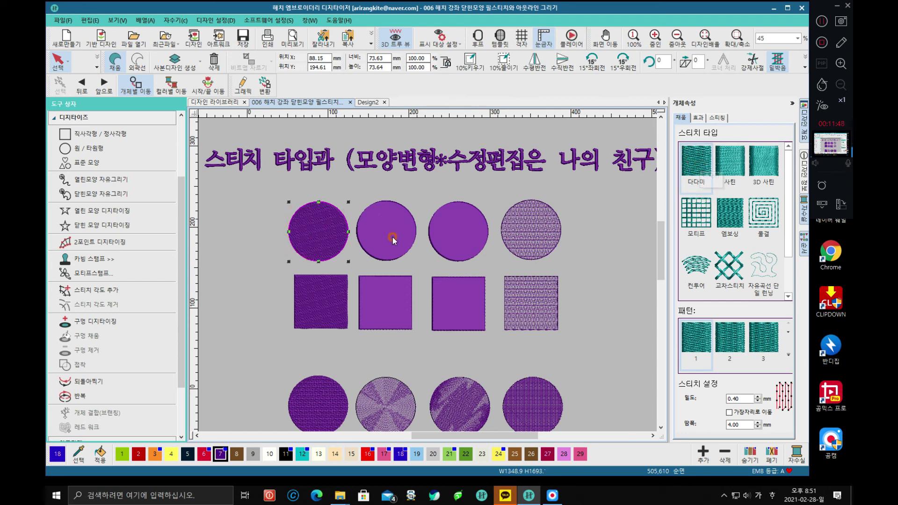
scroll(427, 276, "up", 5)
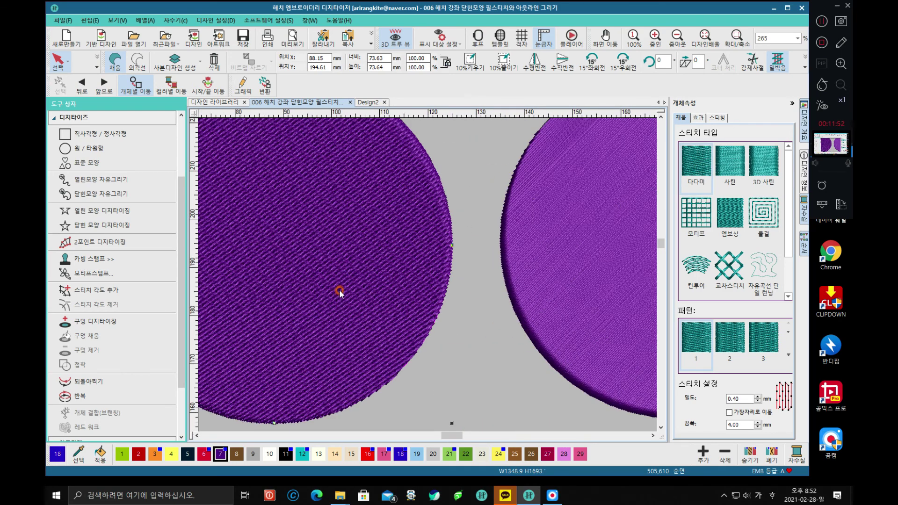
scroll(429, 279, "down", 2)
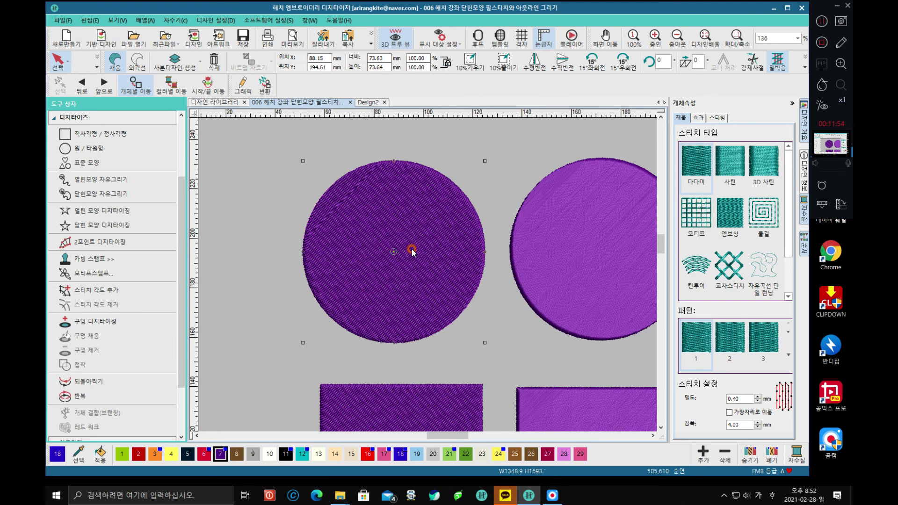
Try Satin, Motif, Ripple and Contour fills on the selected circle, and return it to Tatami.
left_click(731, 164)
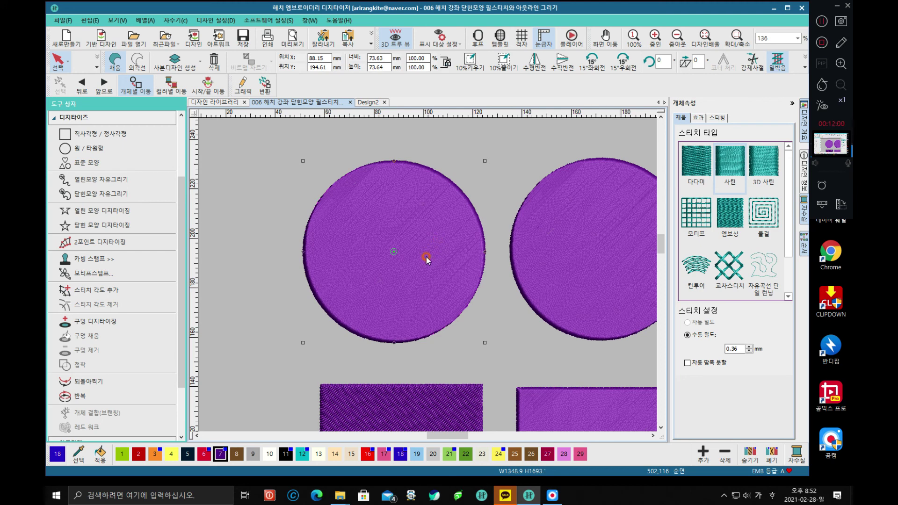
left_click(696, 213)
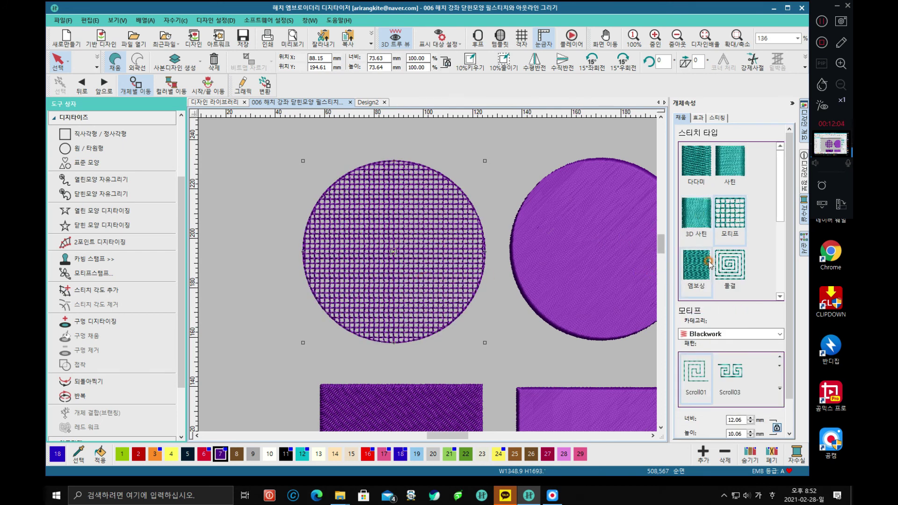
left_click(724, 265)
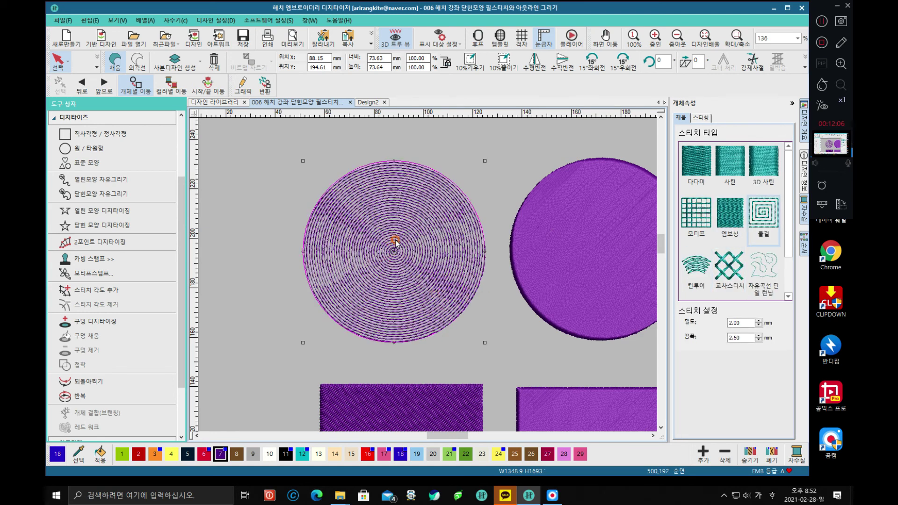
left_click(696, 265)
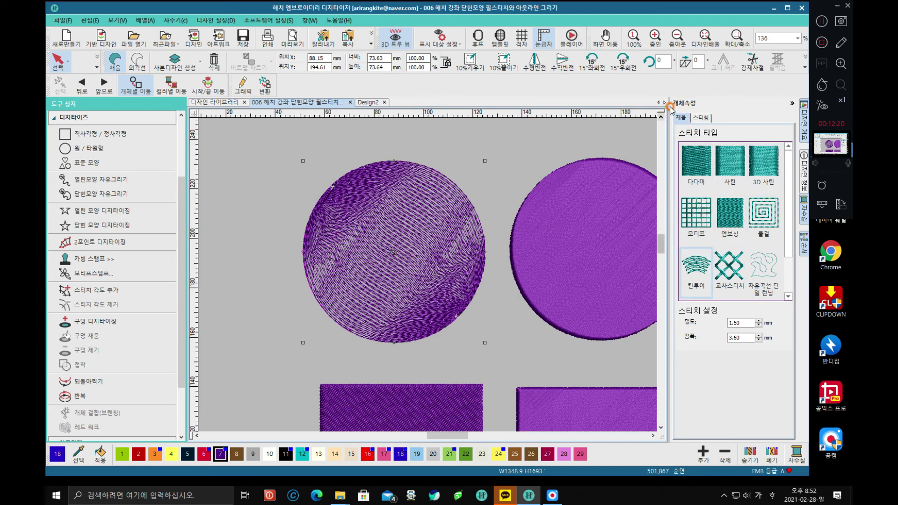
left_click(690, 161)
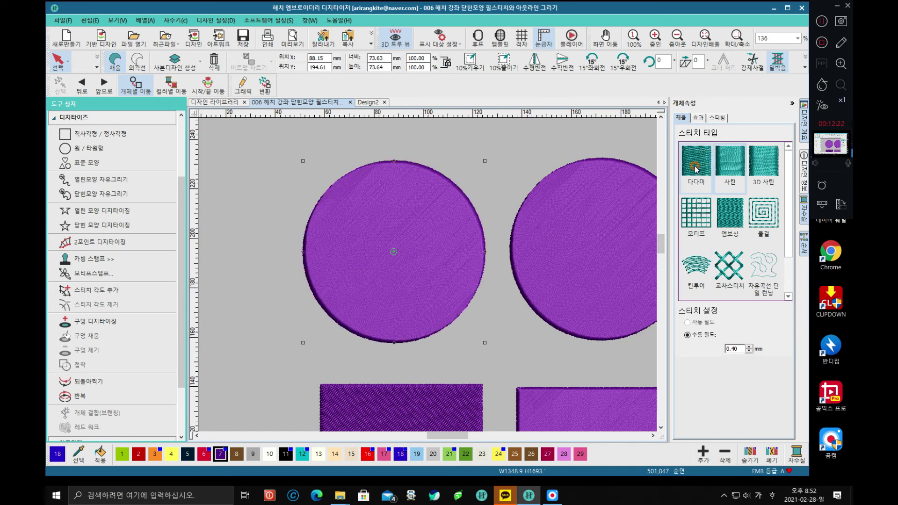
Compare Tatami with Satin and Motif once more on the same circle, ending on the Tatami fill.
left_click(730, 163)
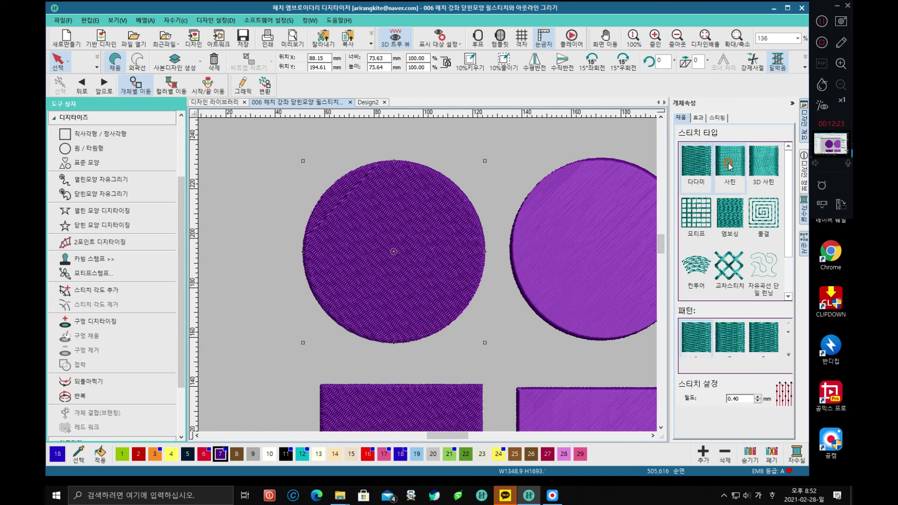
left_click(695, 210)
left_click(696, 173)
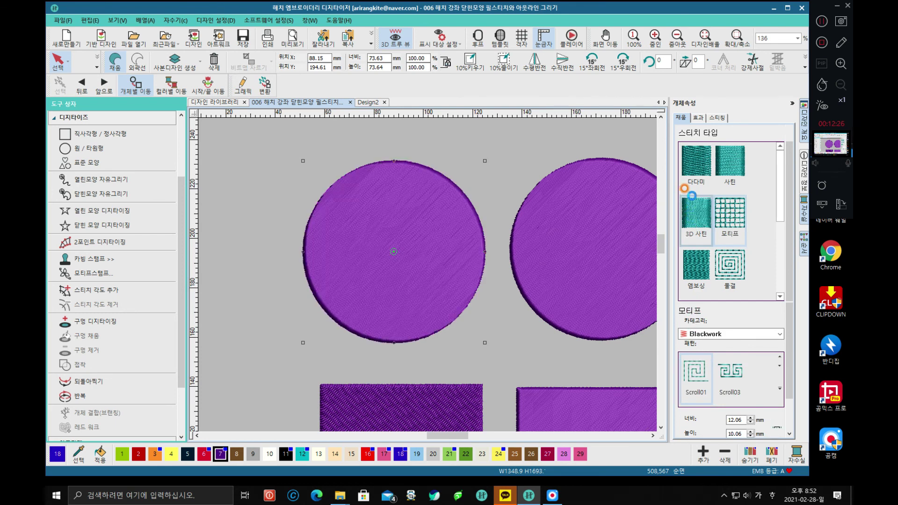
left_click(697, 175)
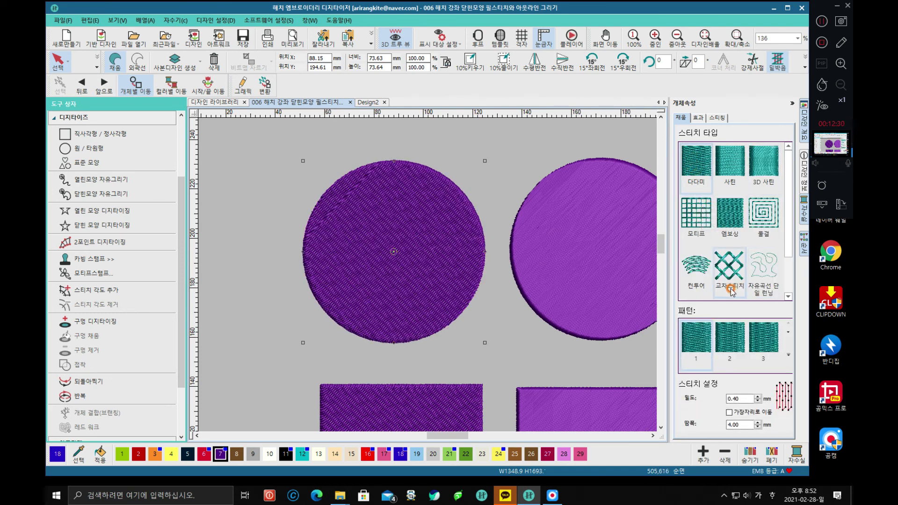
left_click(749, 232)
left_click(686, 189)
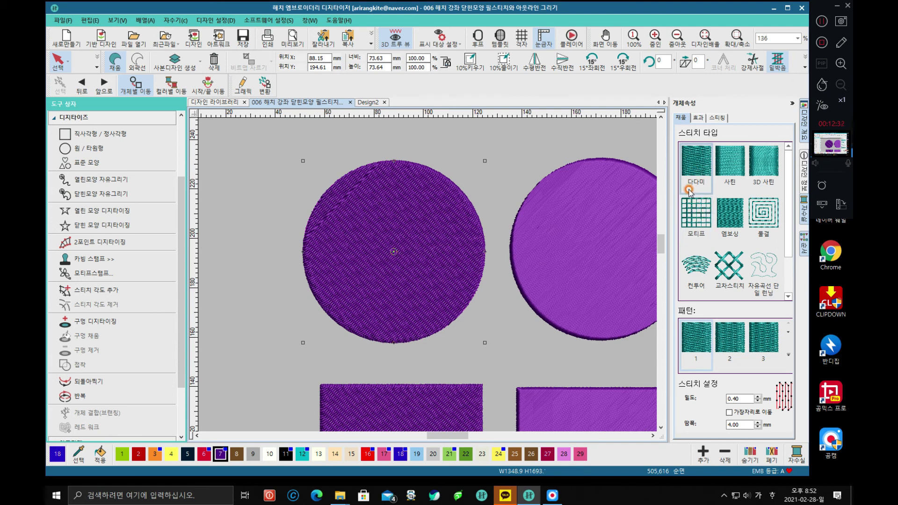
left_click(723, 187)
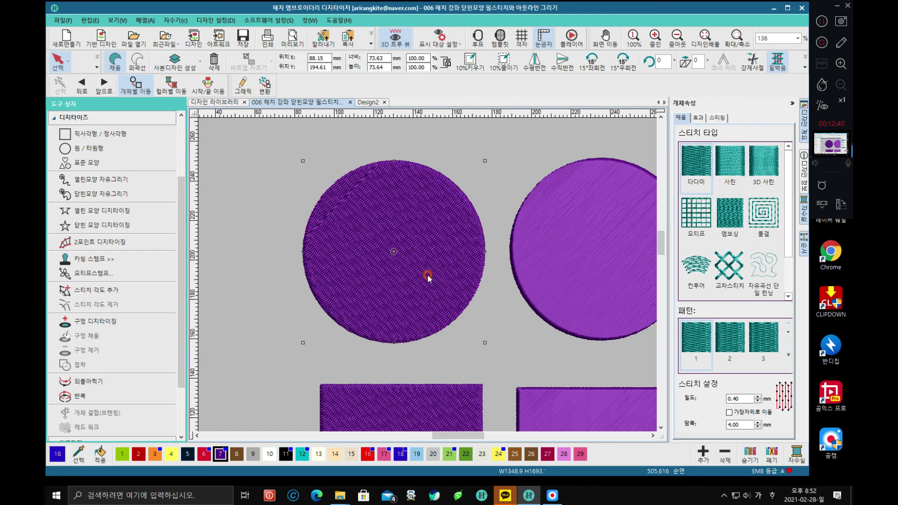
Detach the Select toolbar with the Select and Reshape tools and float it over the canvas near the sample circles.
scroll(427, 276, "down", 5)
scroll(429, 344, "down", 1)
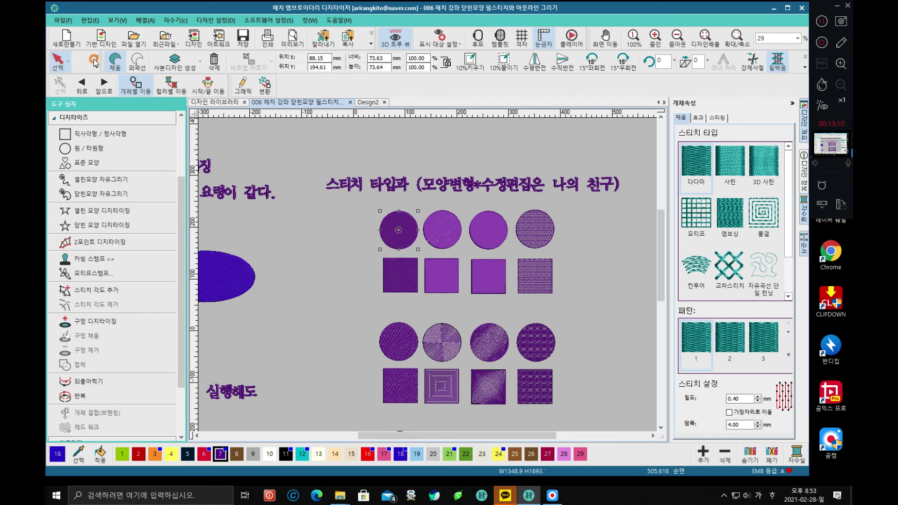
left_click(96, 61)
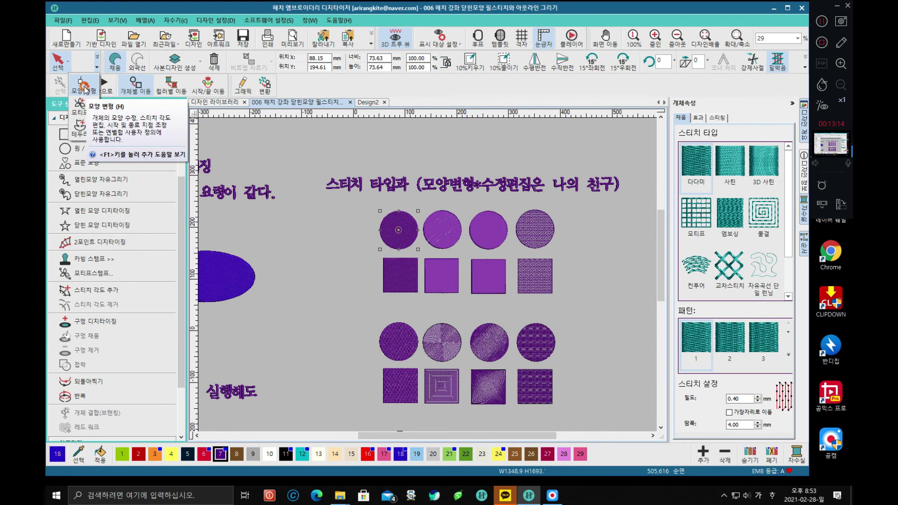
left_click_drag(48, 59, 60, 150)
left_click_drag(220, 160, 253, 145)
left_click(298, 165)
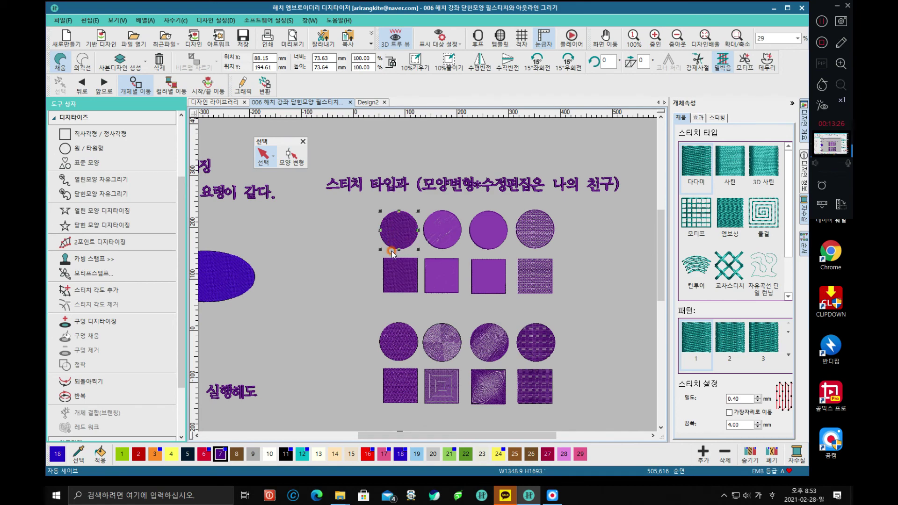
Put the dark Tatami circle into Reshape mode to inspect its outline nodes, stitch angle line and start and end markers.
scroll(393, 250, "up", 4)
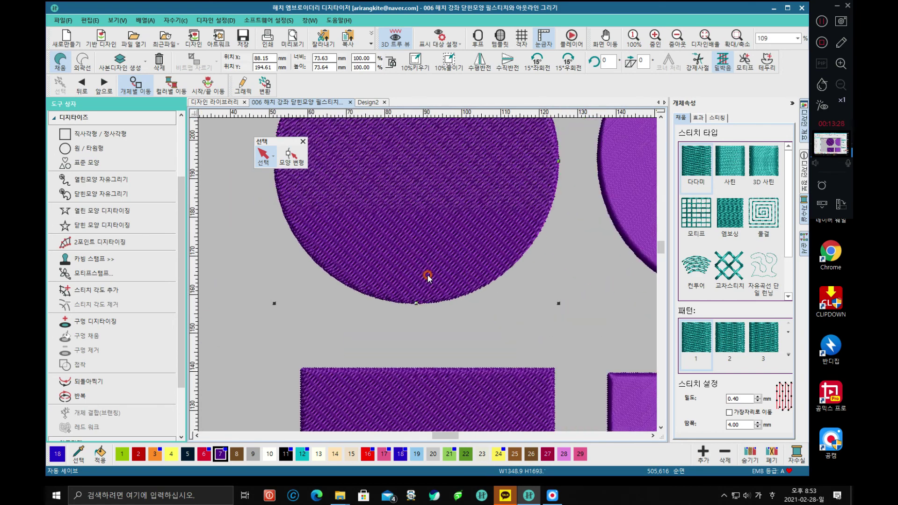
scroll(428, 277, "down", 2)
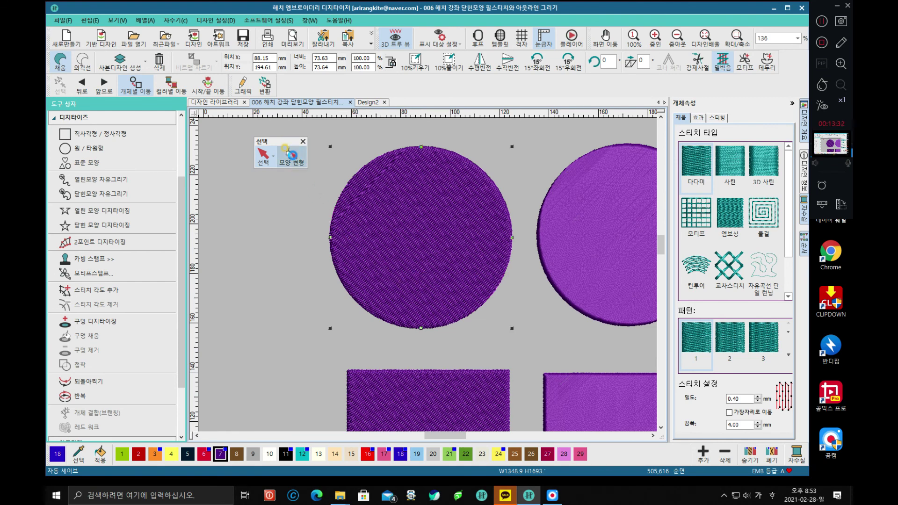
left_click(292, 156)
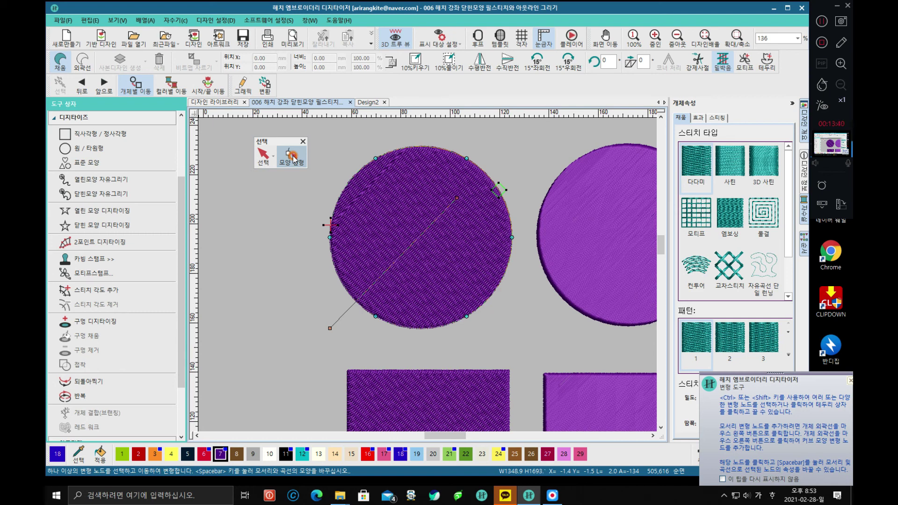
left_click(490, 182)
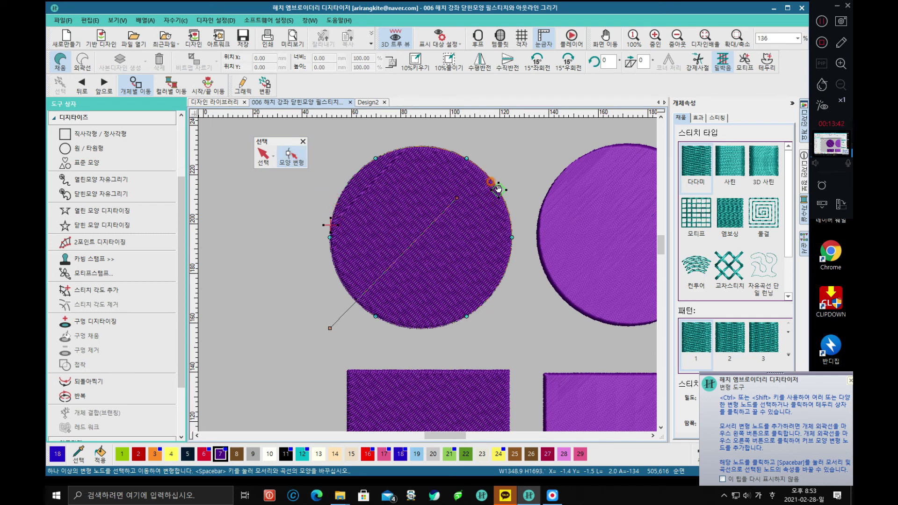
left_click(329, 219)
left_click(441, 313)
Rotate the Tatami circle's stitch angle line to 14°, and lower its far end so the line slopes down toward the circle's lower right.
scroll(363, 305, "up", 2)
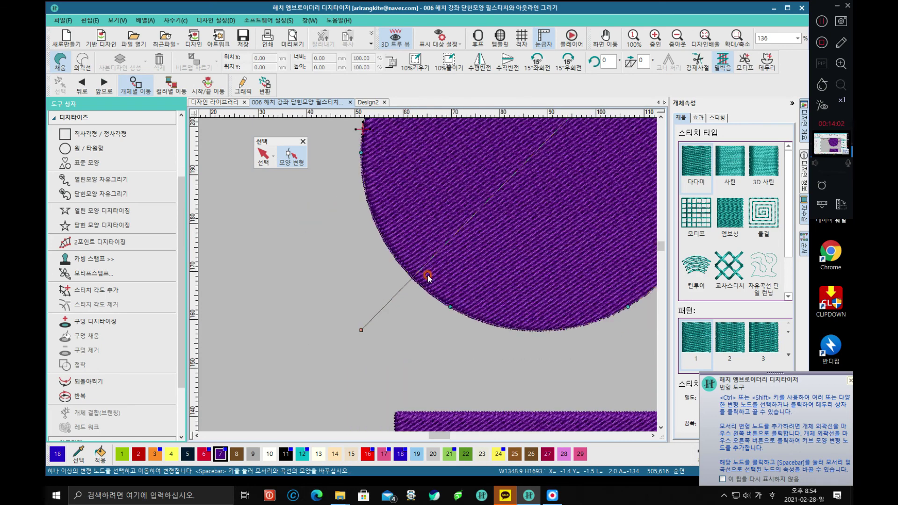
scroll(428, 278, "down", 2)
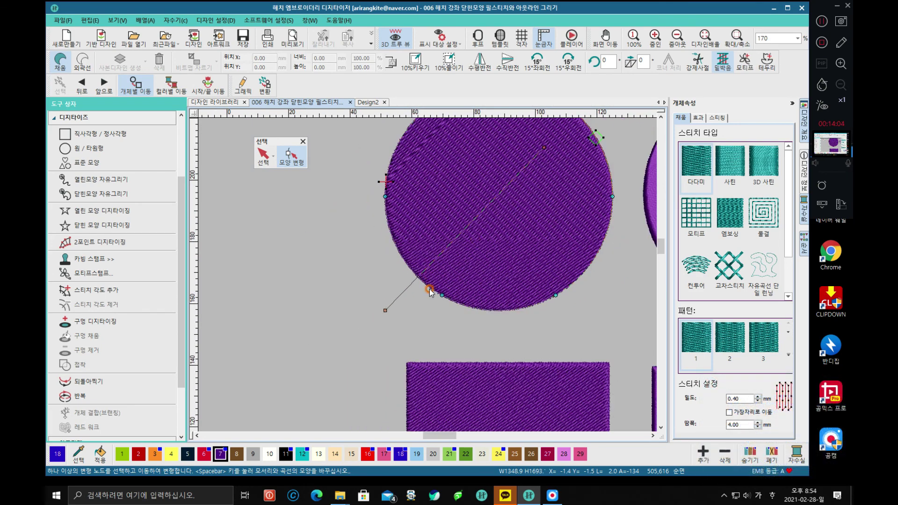
left_click_drag(382, 304, 349, 194)
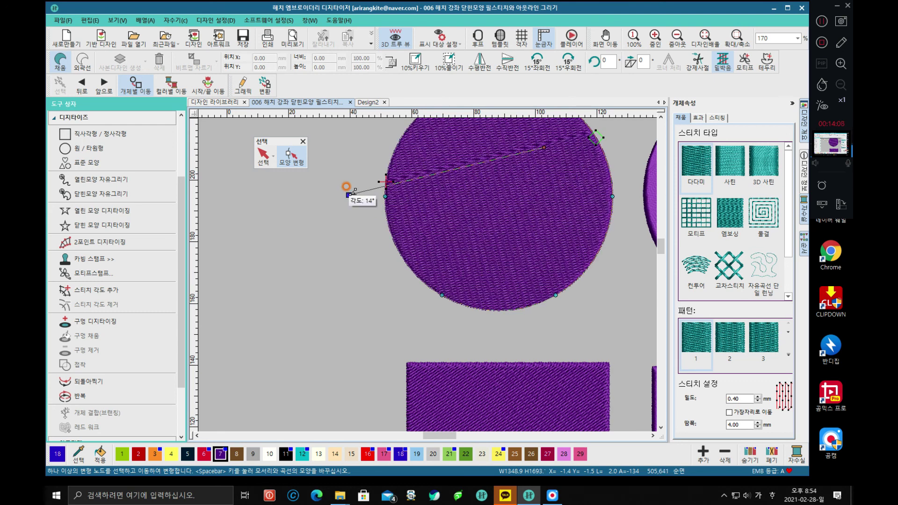
left_click(539, 149)
left_click_drag(542, 149, 567, 288)
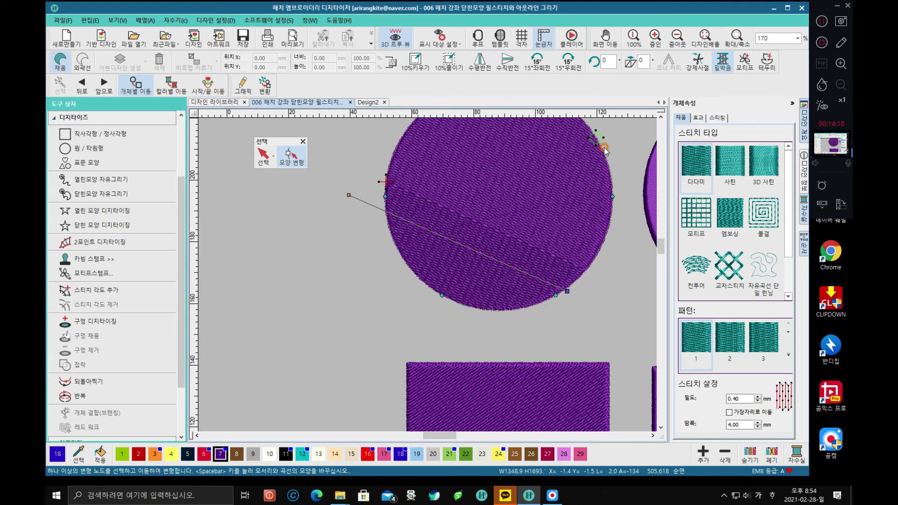
Move the circle's green diamond marker to its bottom edge and the red cross marker to its lower-left edge.
left_click_drag(599, 137, 600, 250)
left_click_drag(386, 181, 397, 246)
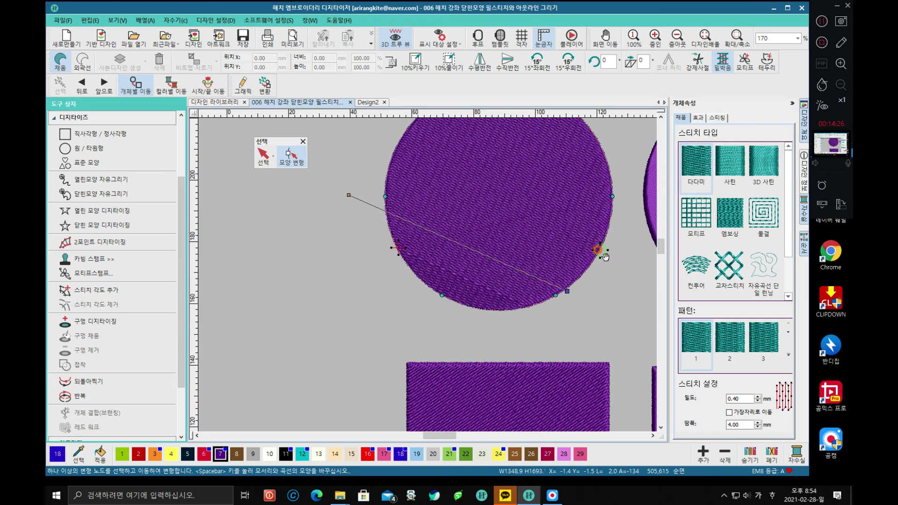
left_click_drag(609, 259, 508, 307)
Examine the Motif circle in the first row and the Embossed, Ripple and Contour samples in the rows below.
scroll(408, 287, "down", 10)
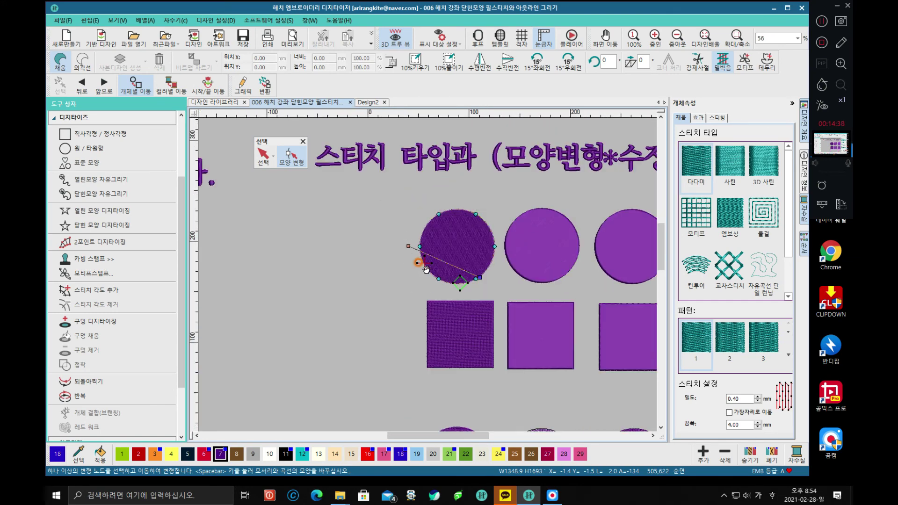
scroll(565, 322, "up", 4)
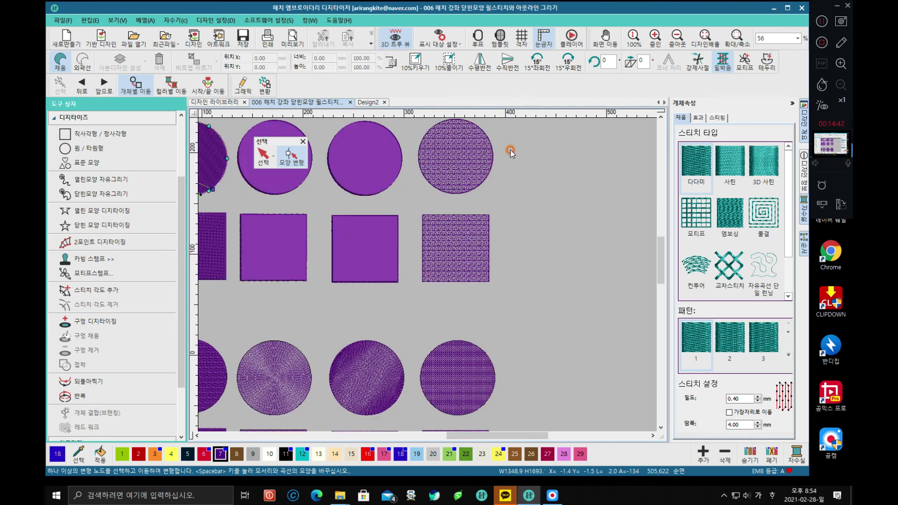
scroll(460, 165, "up", 2)
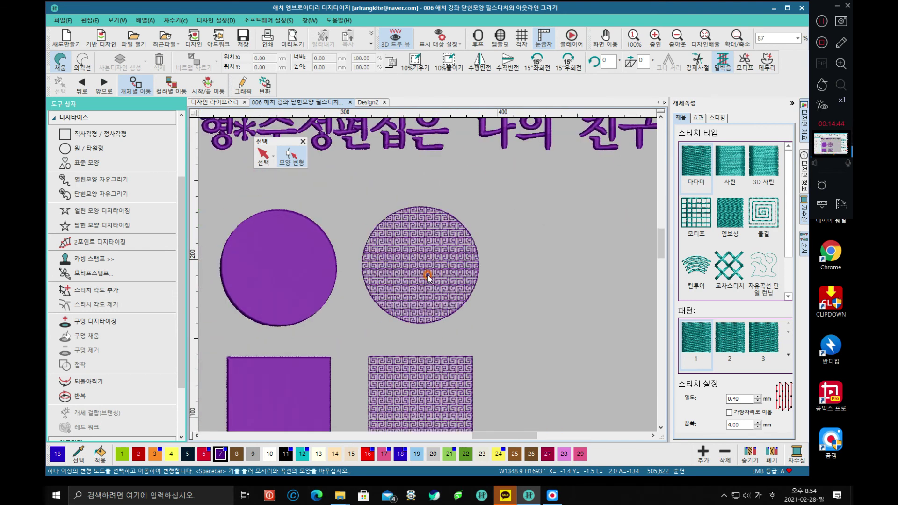
scroll(419, 289, "up", 2)
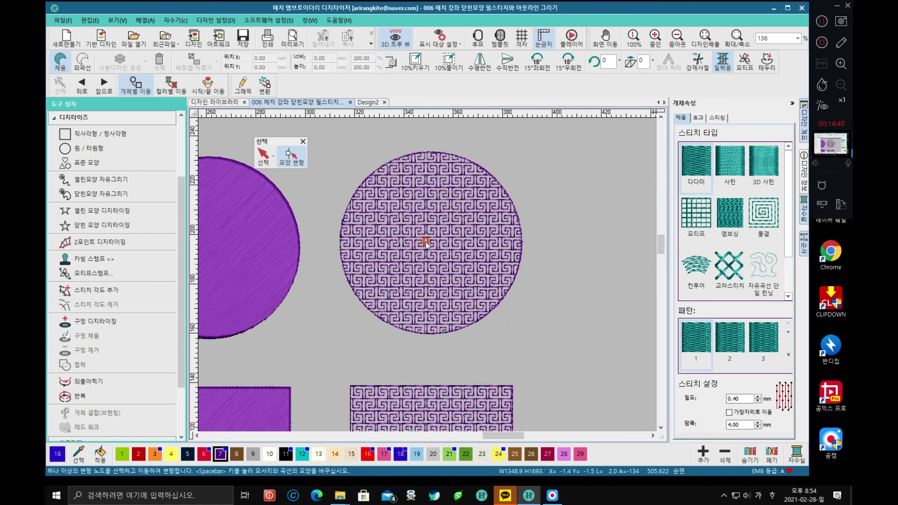
scroll(426, 243, "down", 4)
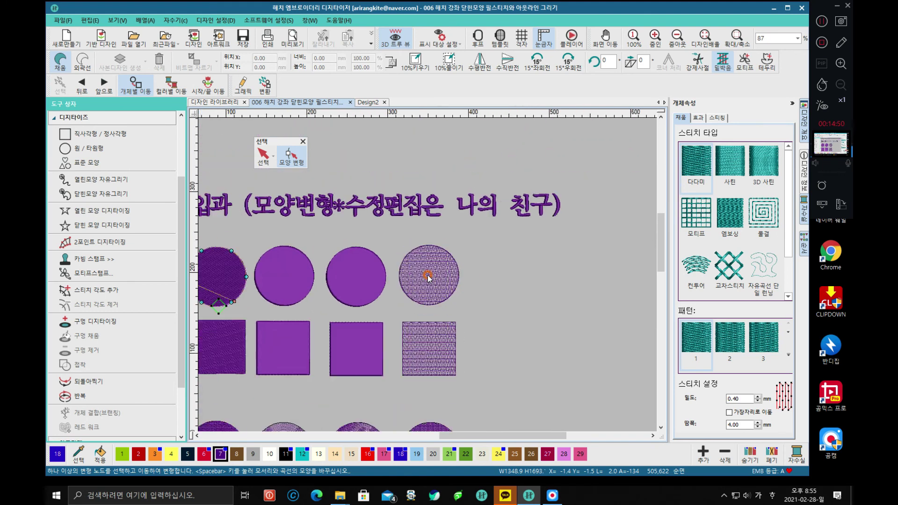
scroll(427, 267, "up", 3)
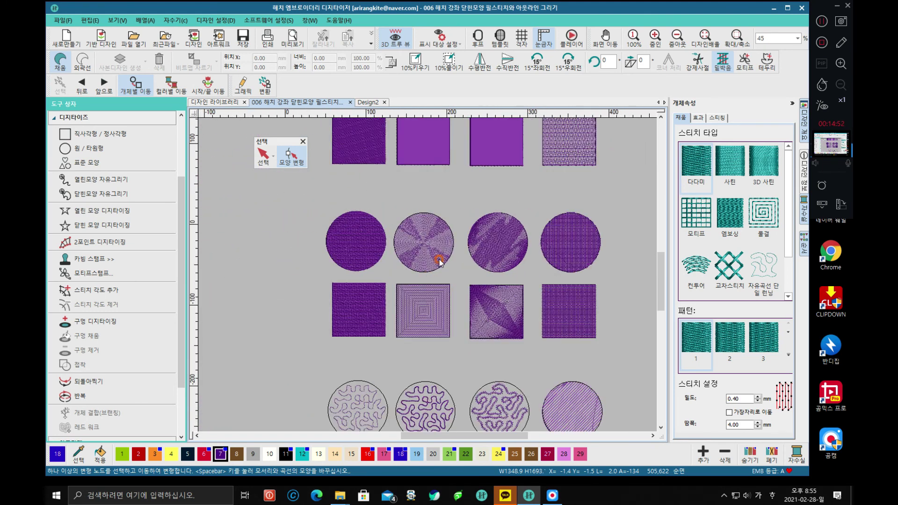
scroll(404, 307, "up", 1)
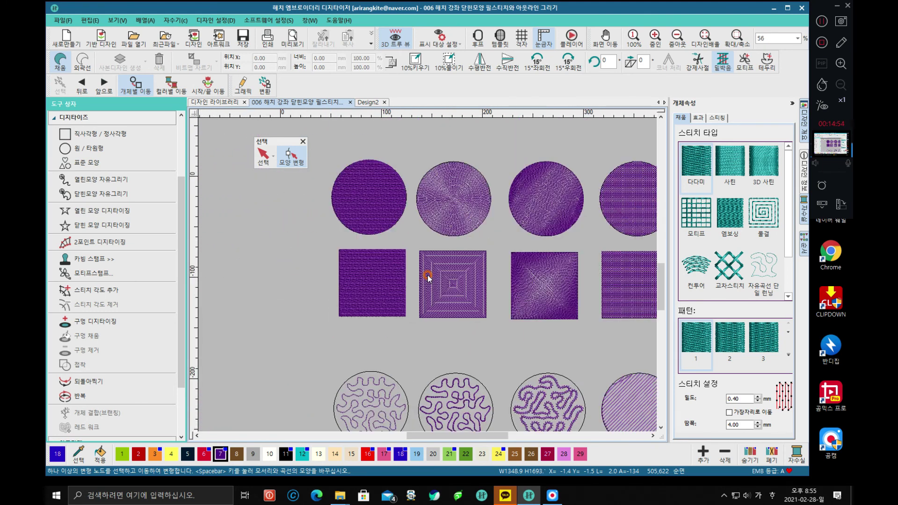
scroll(427, 277, "up", 2)
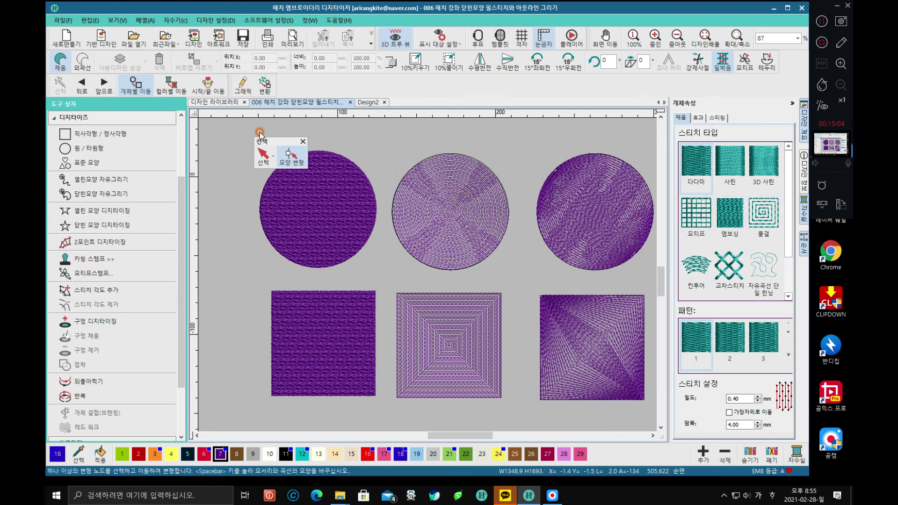
Reshape the Ripple circle by moving its ripple centre point below the middle of the circle.
left_click(291, 156)
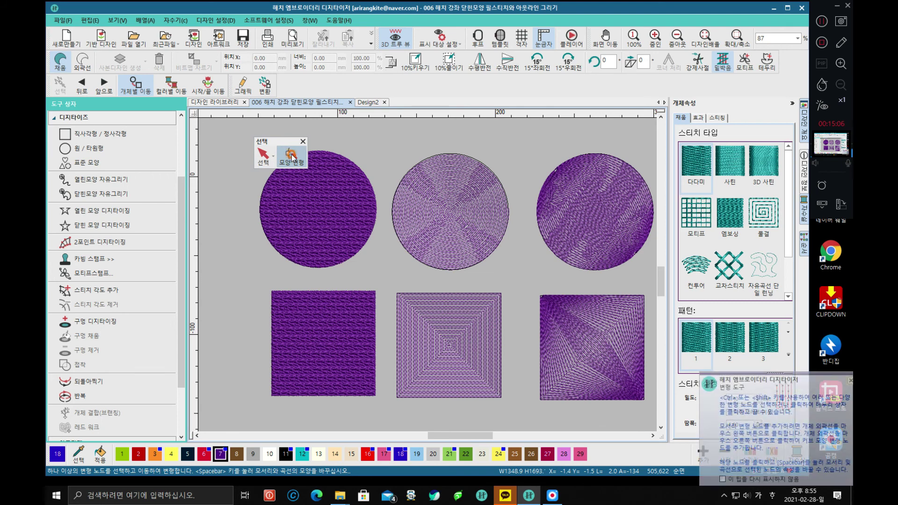
left_click(433, 158)
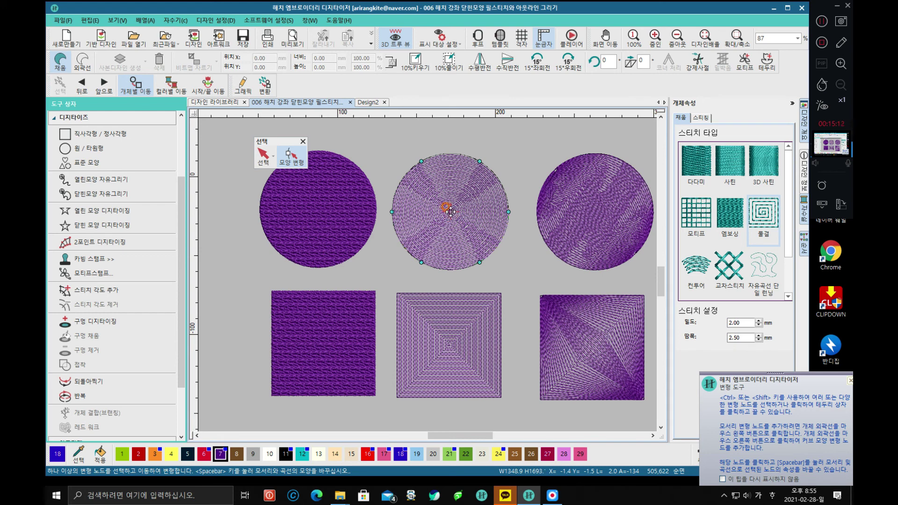
left_click_drag(450, 211, 442, 233)
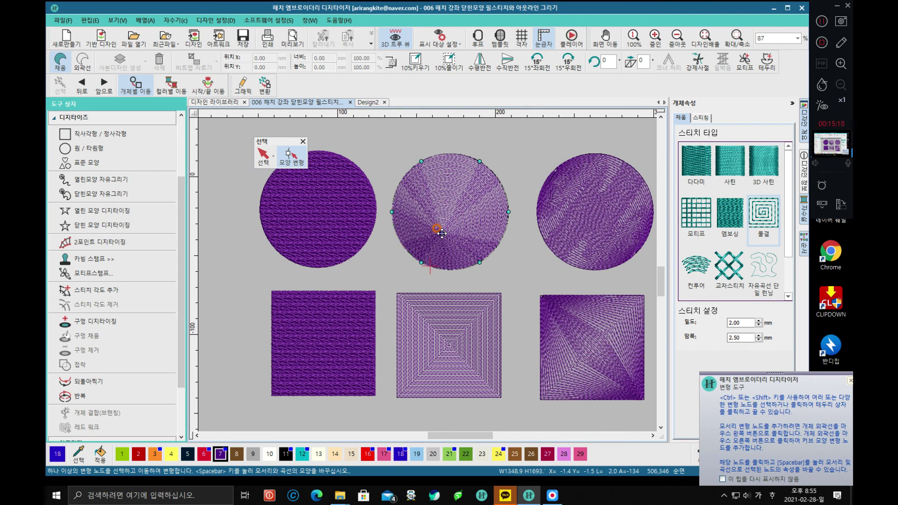
mouse_move(442, 233)
left_mouse_down()
mouse_move(429, 241)
mouse_move(436, 201)
mouse_move(454, 181)
mouse_move(466, 209)
mouse_move(450, 228)
left_mouse_up()
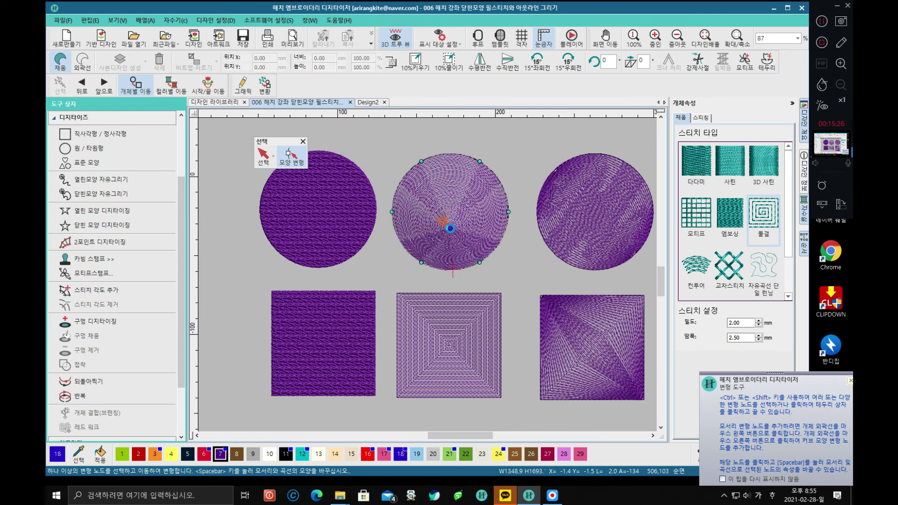
Reshape the Ripple square by shifting its ripple centre first toward the lower left, and finally to the upper left of the middle.
left_click(408, 296)
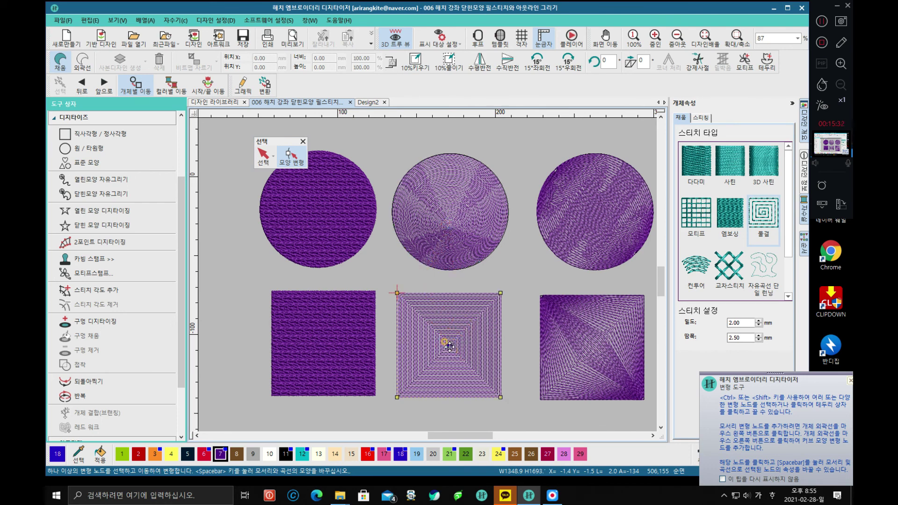
mouse_move(450, 347)
left_mouse_down()
mouse_move(434, 356)
mouse_move(424, 343)
mouse_move(446, 316)
mouse_move(476, 332)
mouse_move(468, 354)
mouse_move(444, 354)
left_mouse_up()
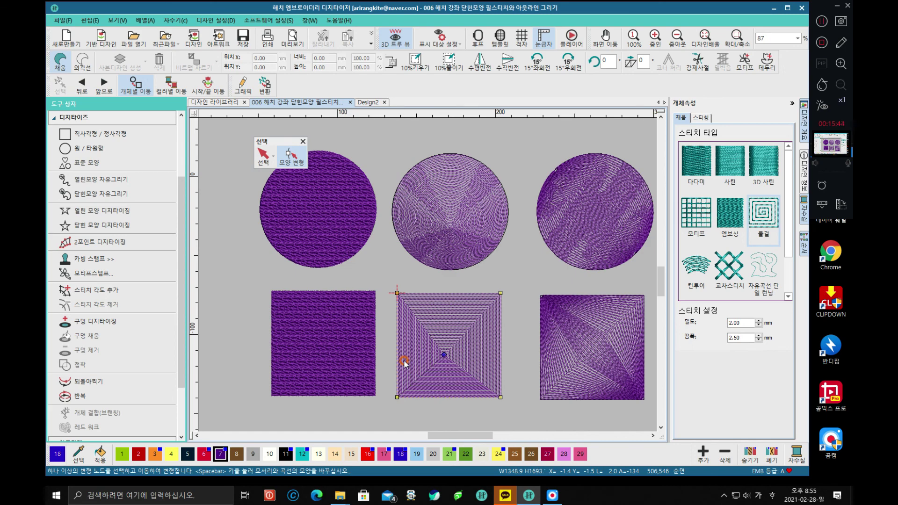
scroll(405, 364, "down", 5)
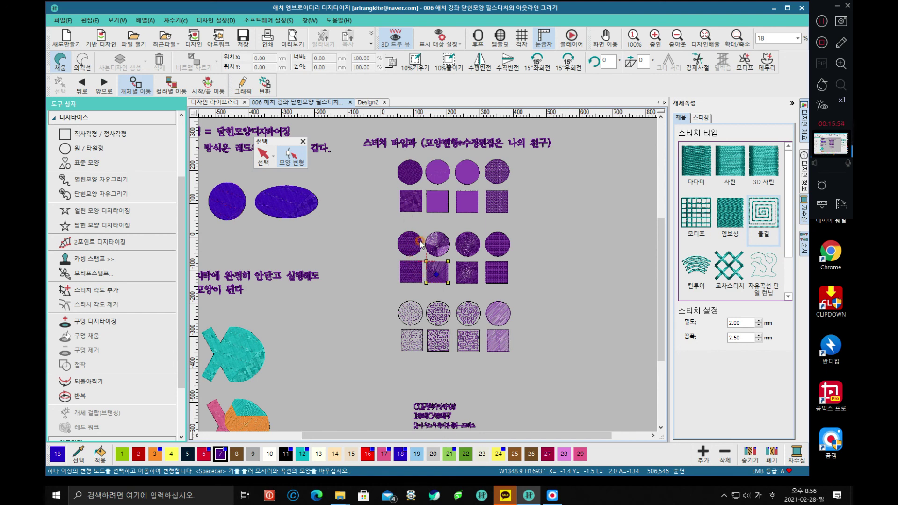
scroll(428, 256, "up", 5)
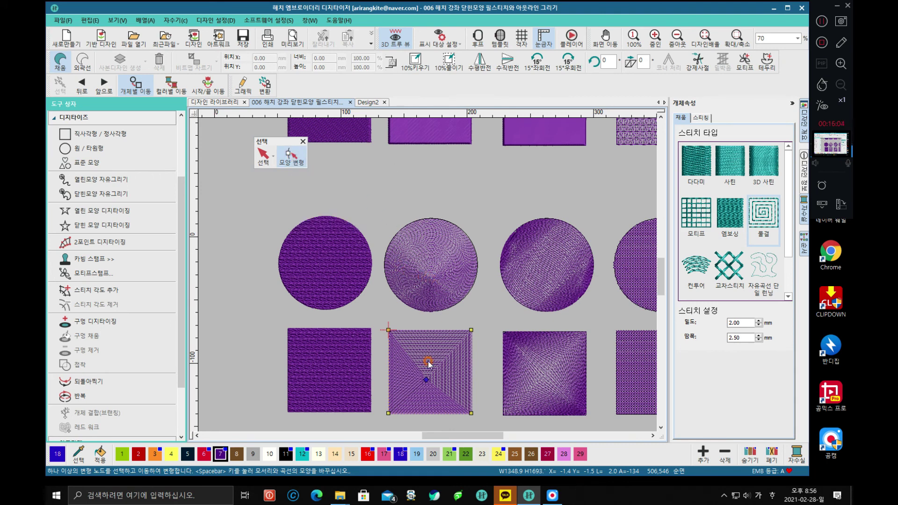
left_click_drag(426, 378, 420, 361)
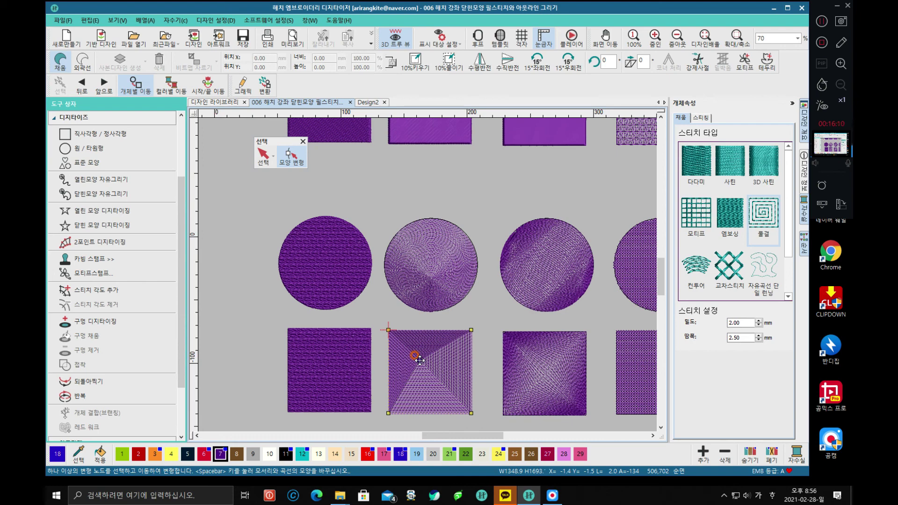
Switch to the Design2 document and move the floating Select toolbar clear of the lettering.
scroll(424, 272, "down", 8)
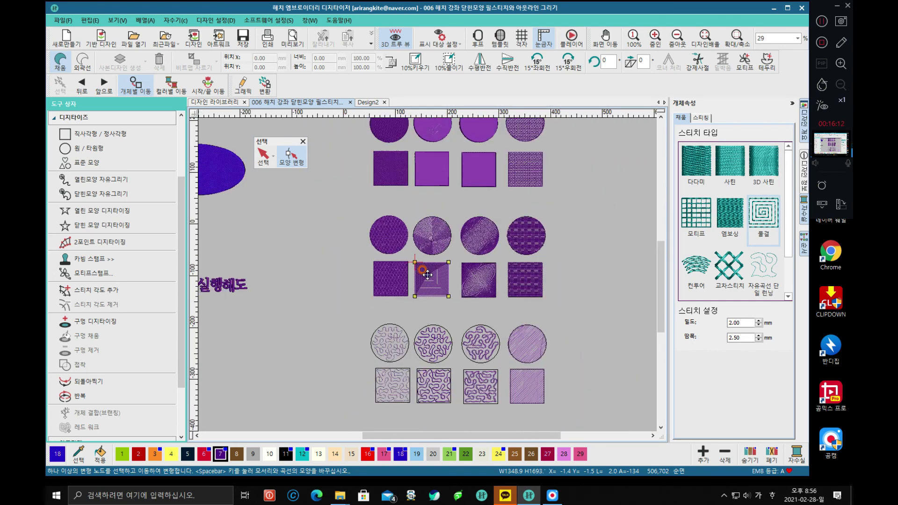
scroll(427, 274, "down", 2)
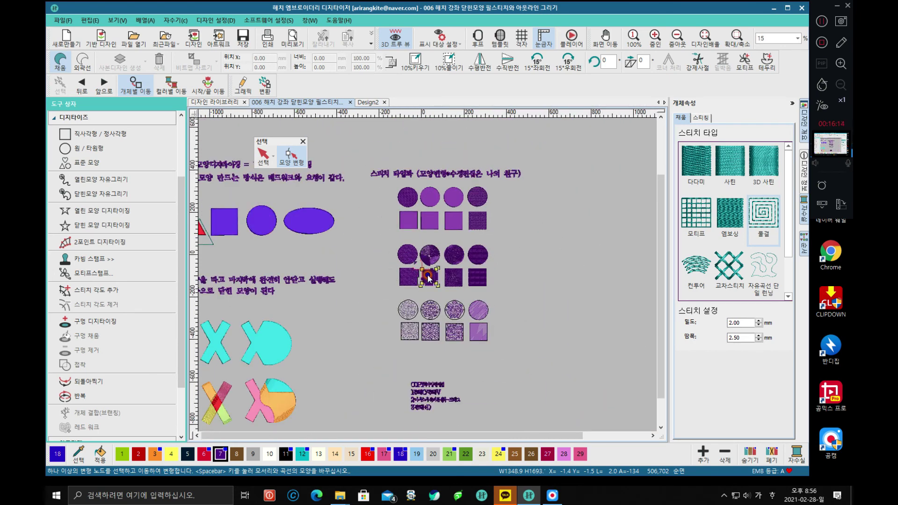
scroll(427, 276, "up", 3)
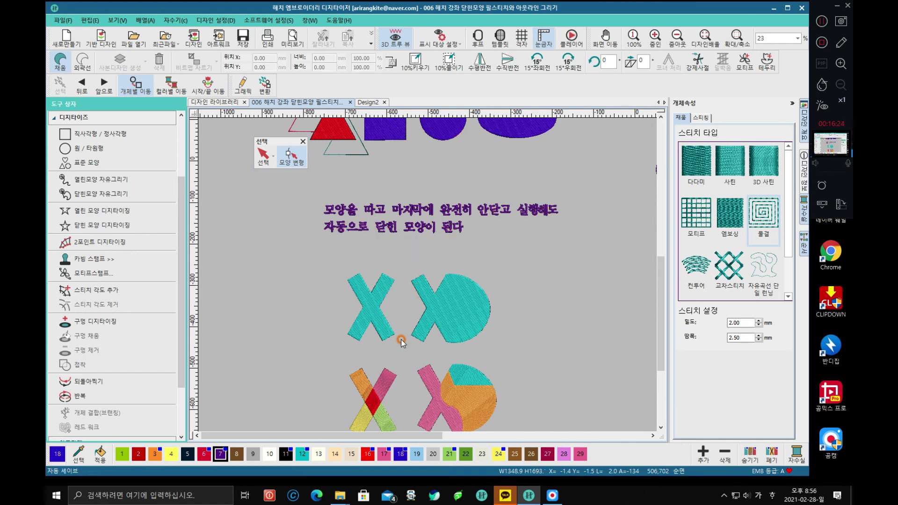
left_click(369, 103)
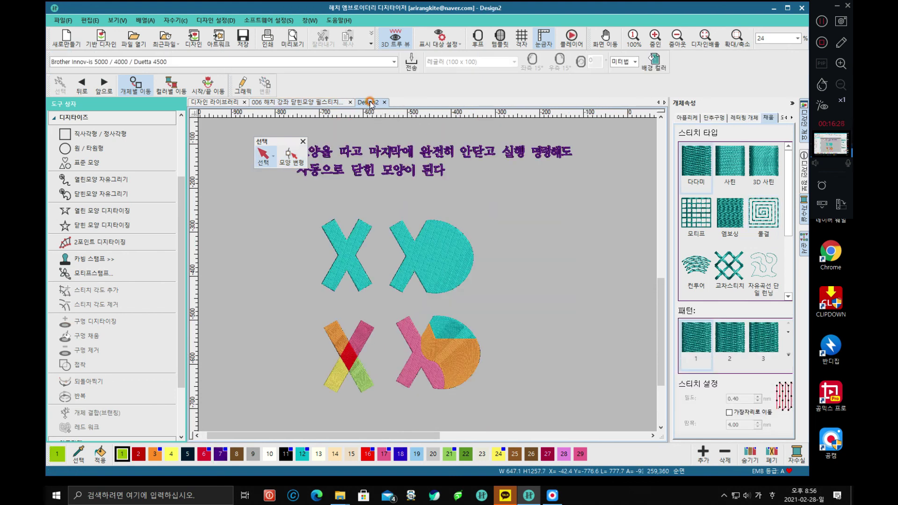
left_click_drag(285, 139, 249, 133)
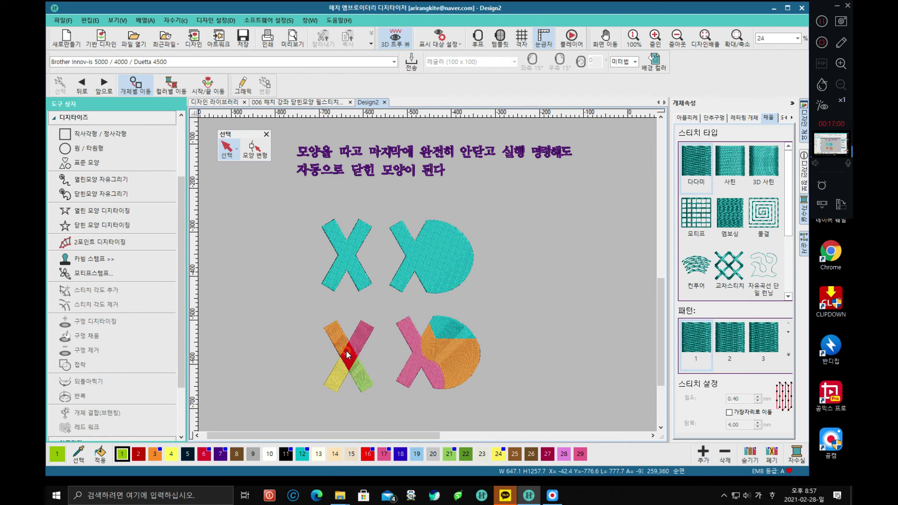
Examine the single-colour and multicolour X and XD sample shapes, and review the Digitize toolbox.
left_click(340, 375)
left_click(414, 347)
left_click(428, 369)
scroll(353, 289, "up", 2)
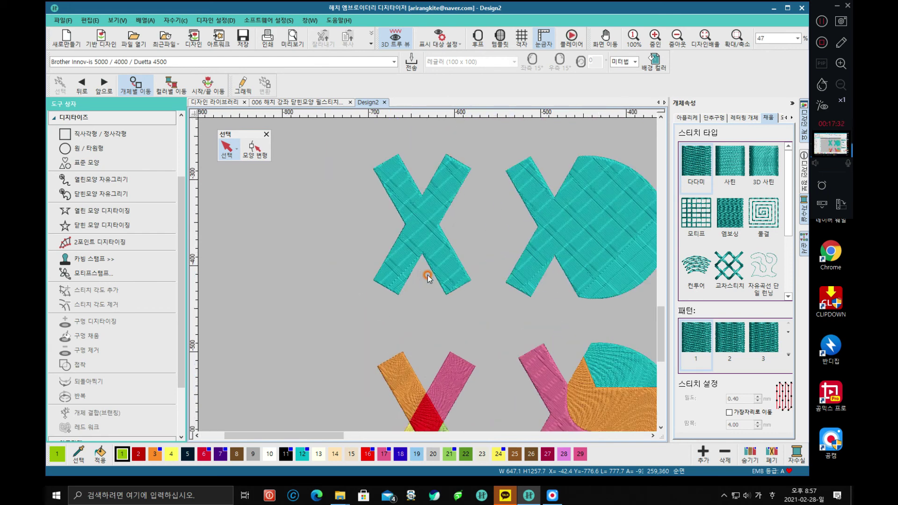
scroll(427, 278, "down", 1)
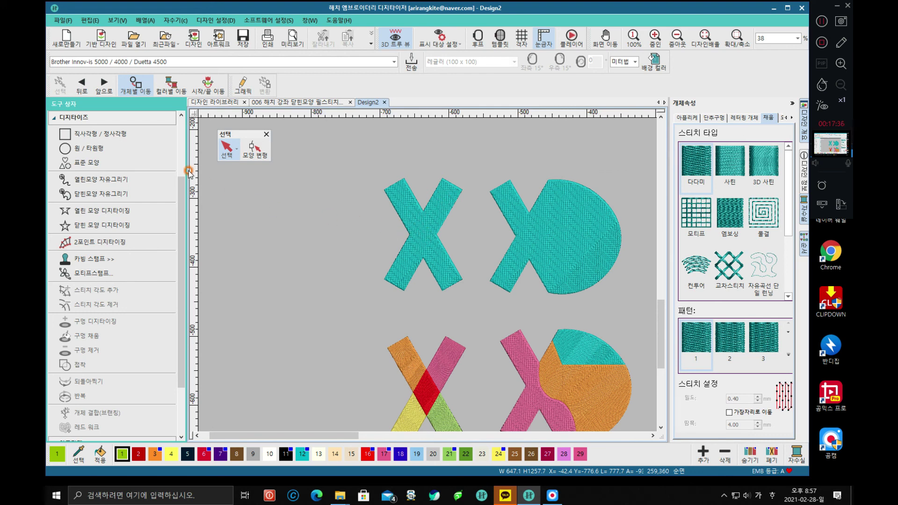
left_click(99, 118)
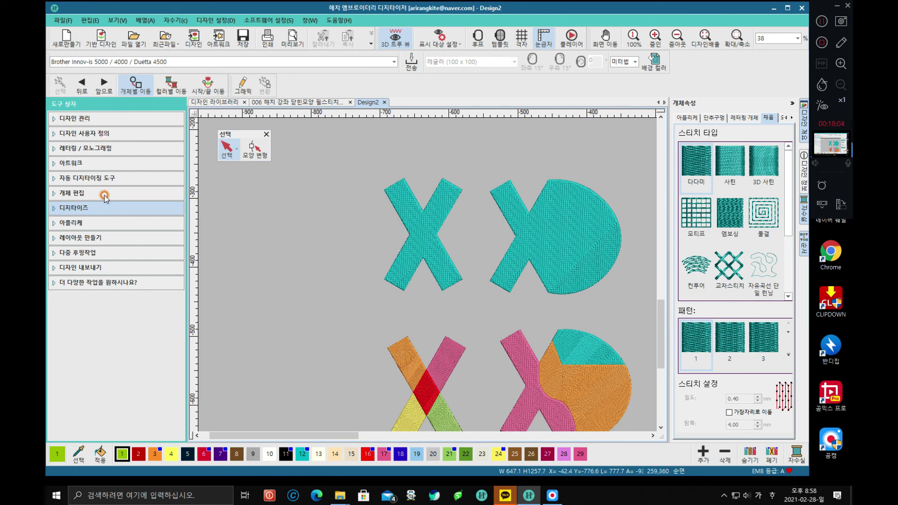
left_click(93, 209)
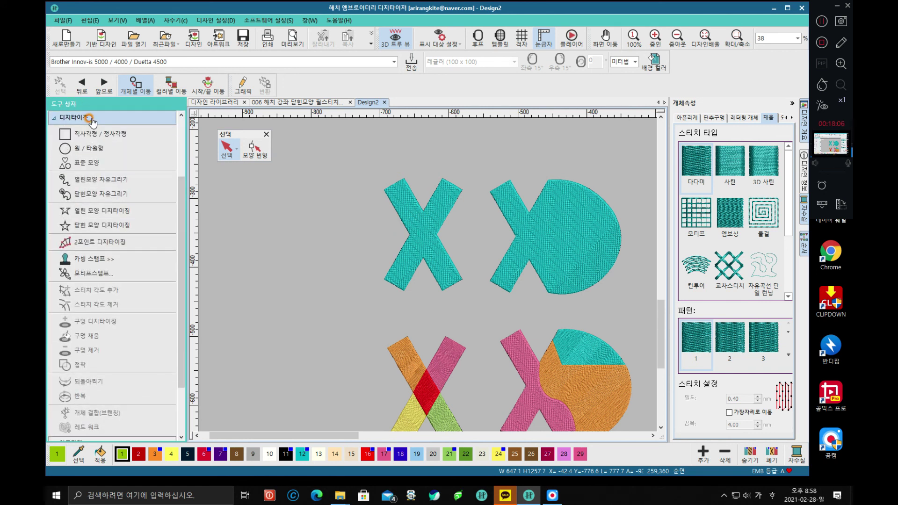
Start a closed shape in thread colour 16 on the first teal X, tracing its upper-left and lower-left arms with corner points.
left_click(103, 228)
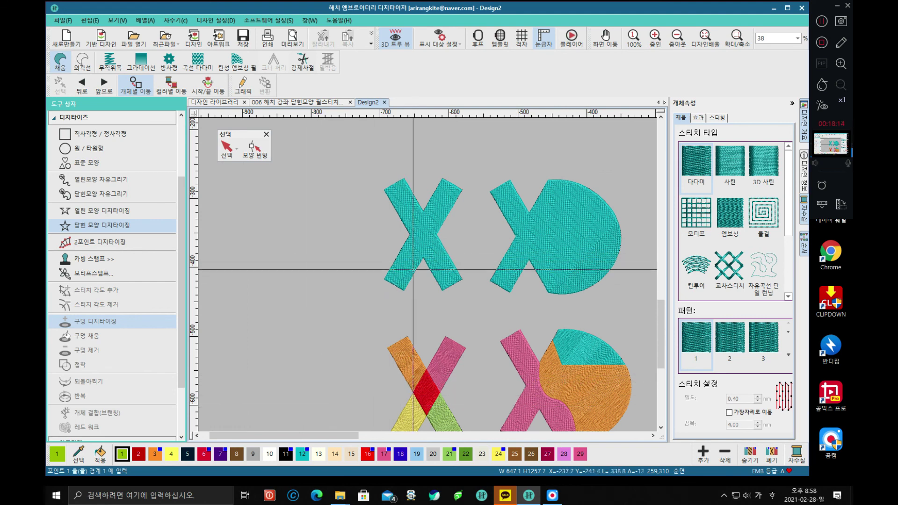
left_click(369, 454)
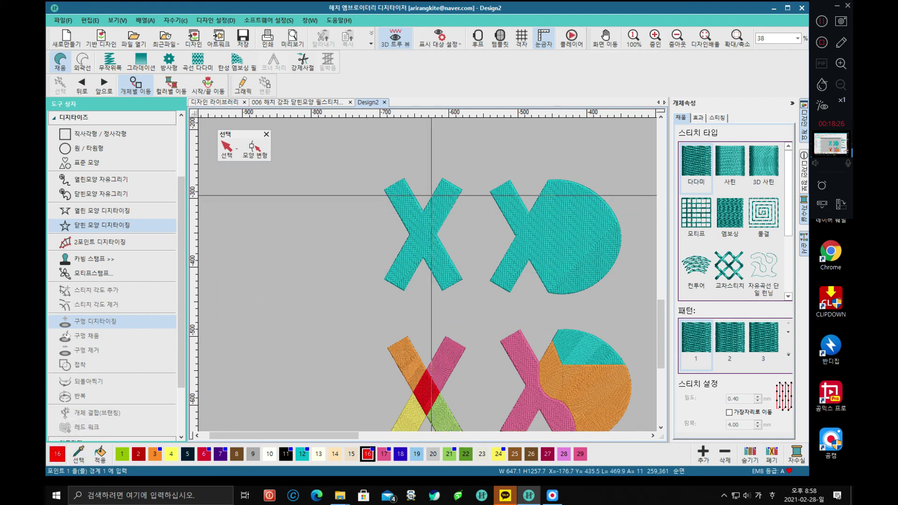
scroll(427, 214, "up", 2)
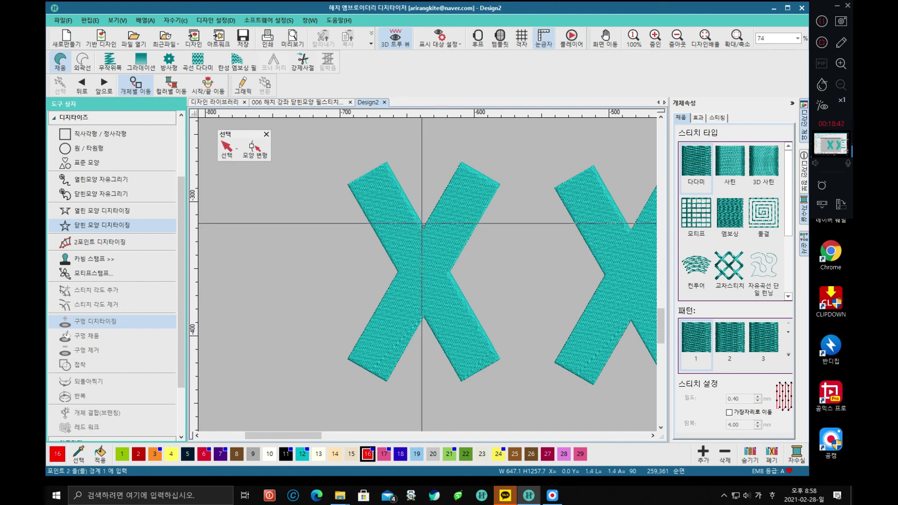
left_click(386, 162)
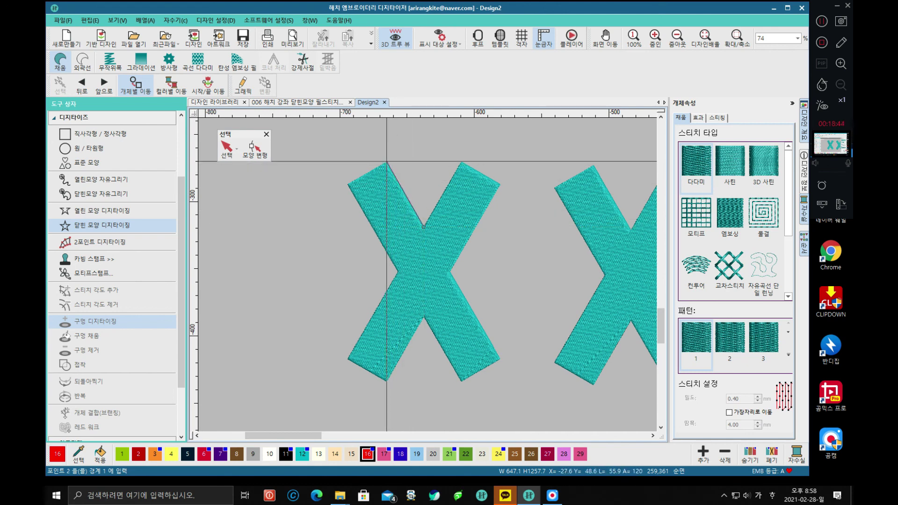
left_click(347, 186)
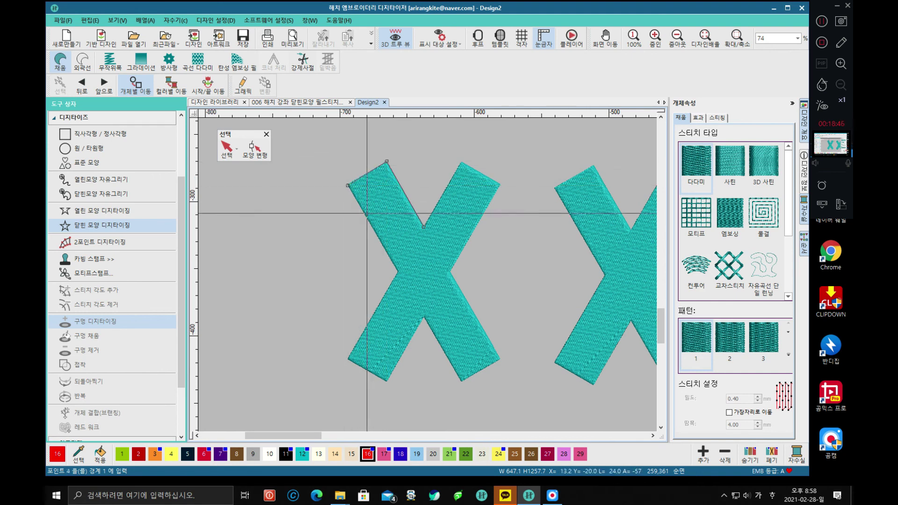
left_click(399, 273)
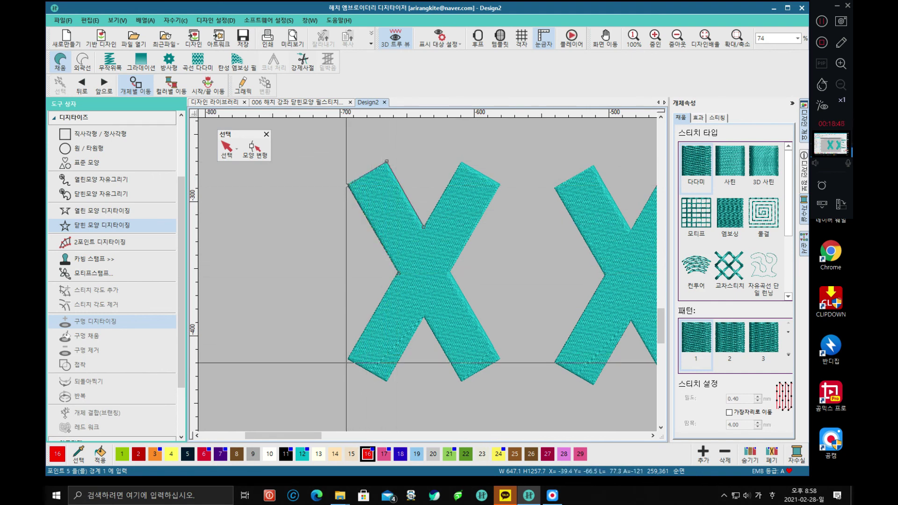
left_click(348, 360)
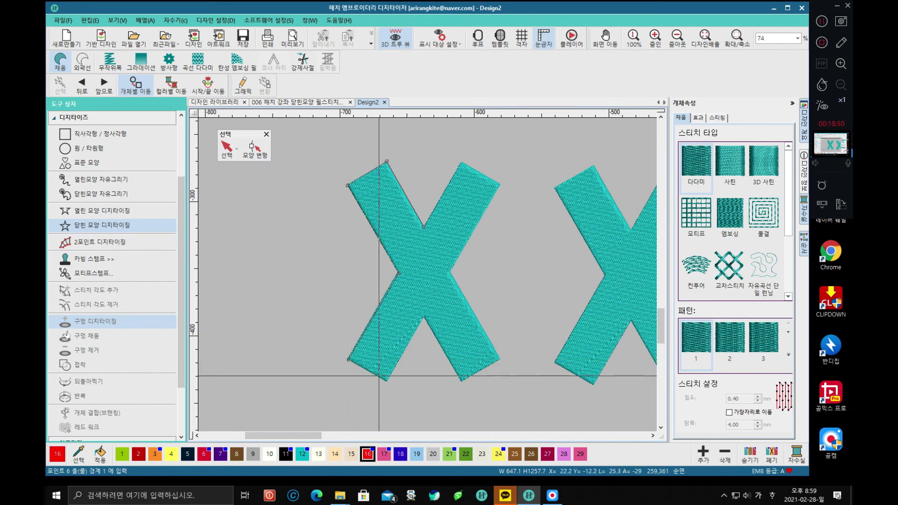
left_click(388, 382)
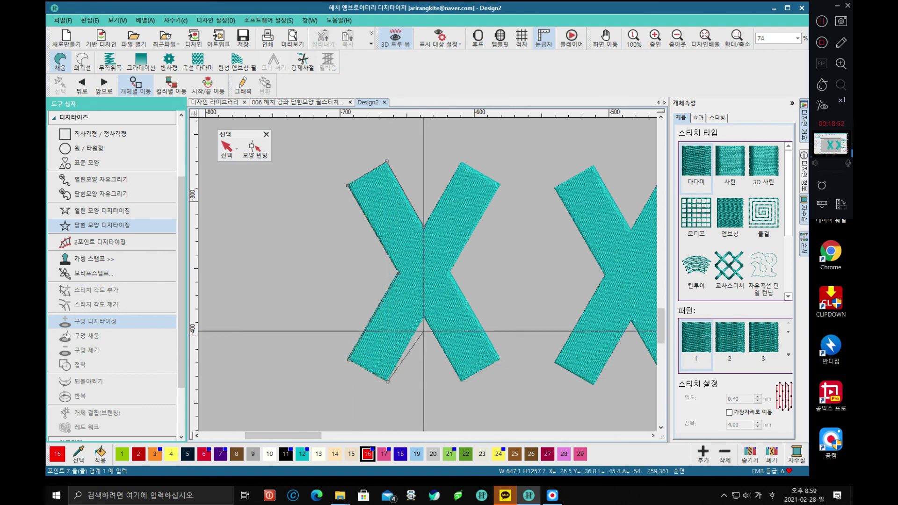
Trace the lower-right and upper-right arms of the first X and complete the closed shape as a red tatami fill.
left_click(423, 317)
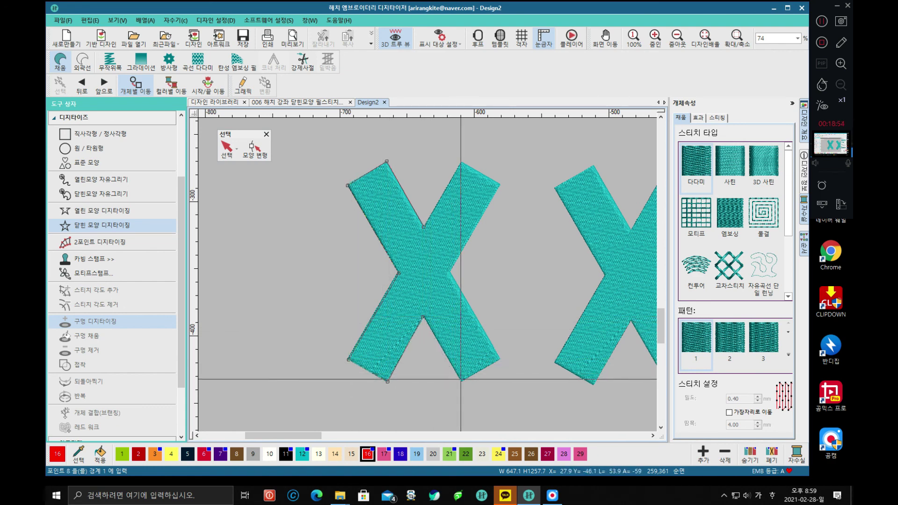
left_click(499, 359)
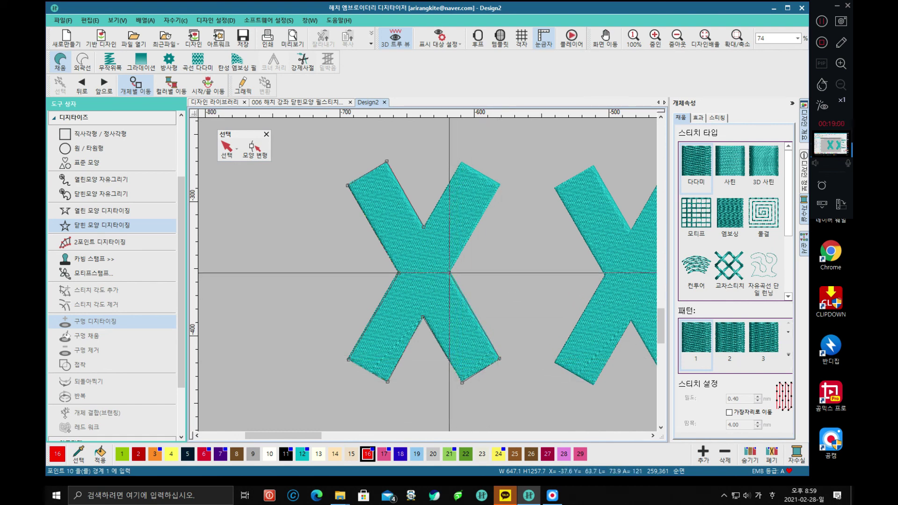
left_click(449, 273)
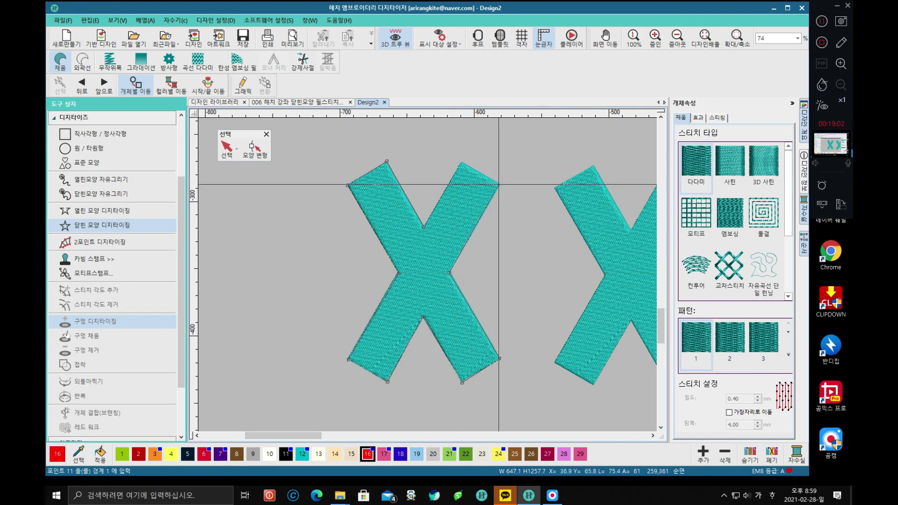
left_click(499, 184)
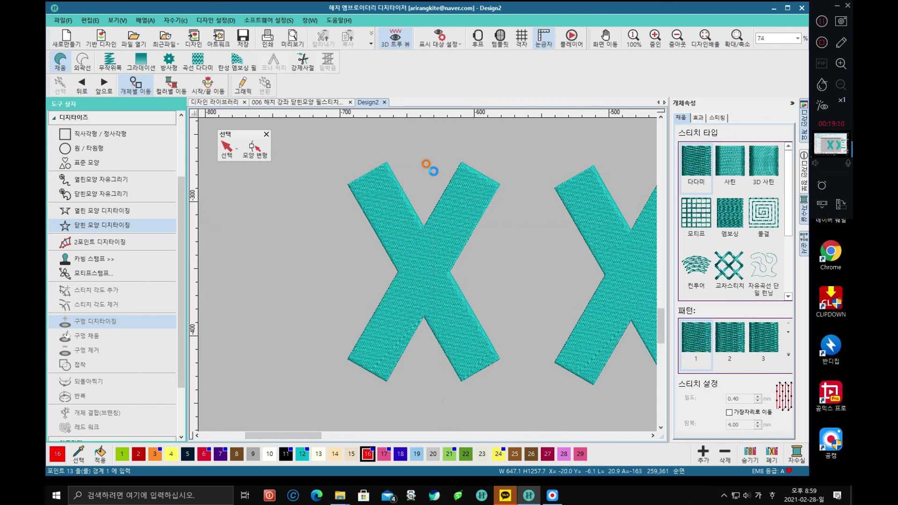
key("Return")
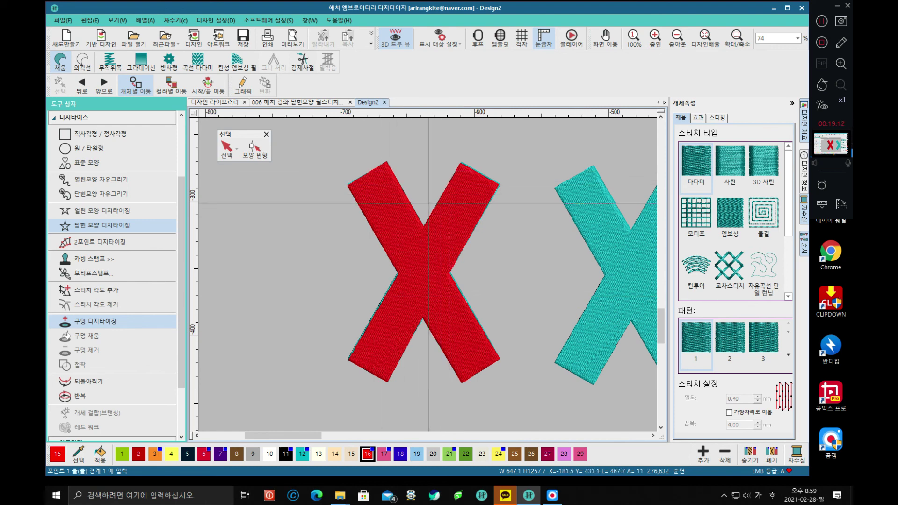
scroll(427, 286, "down", 1)
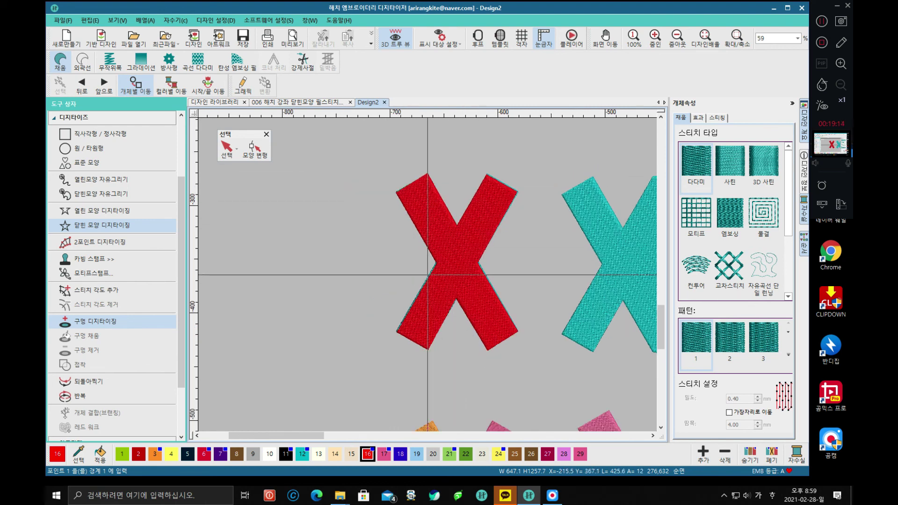
Start a closed shape on the joined XD sample, tracing the round edge with curve points from its upper corner to its lower corner.
scroll(428, 275, "up", 1)
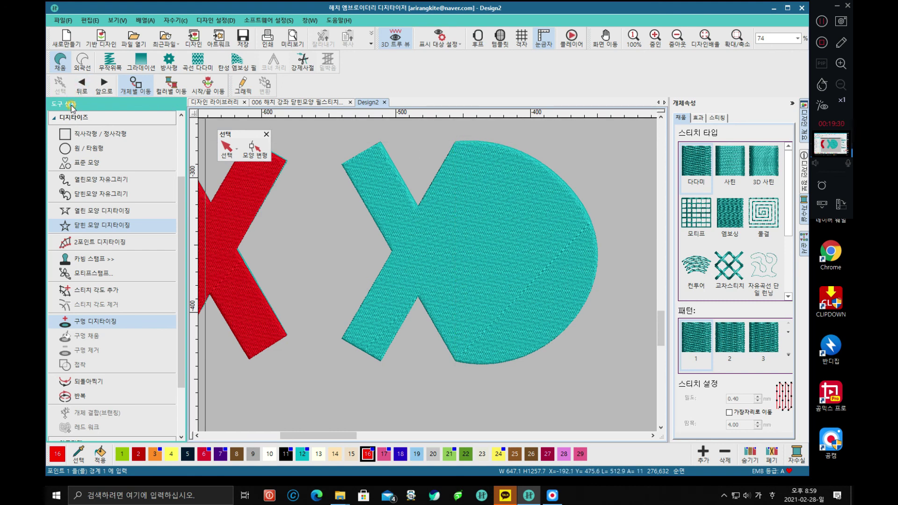
left_click(84, 227)
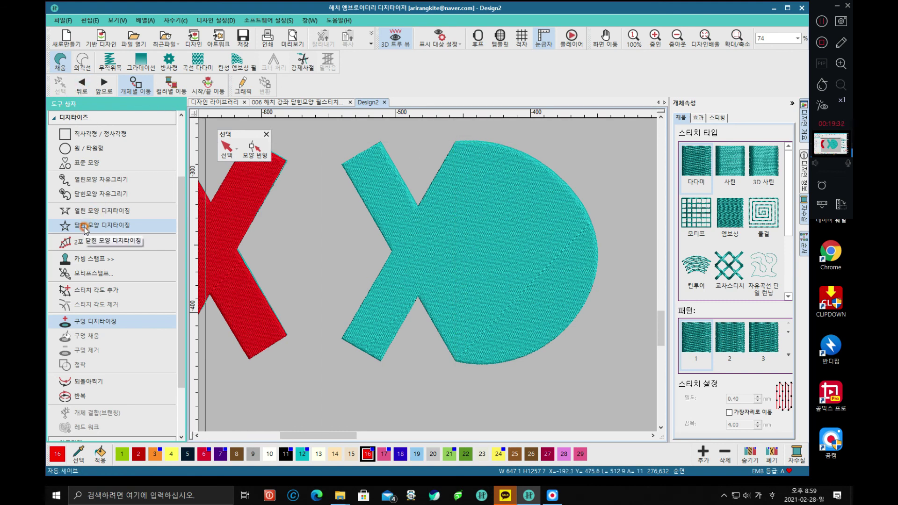
left_click(455, 141)
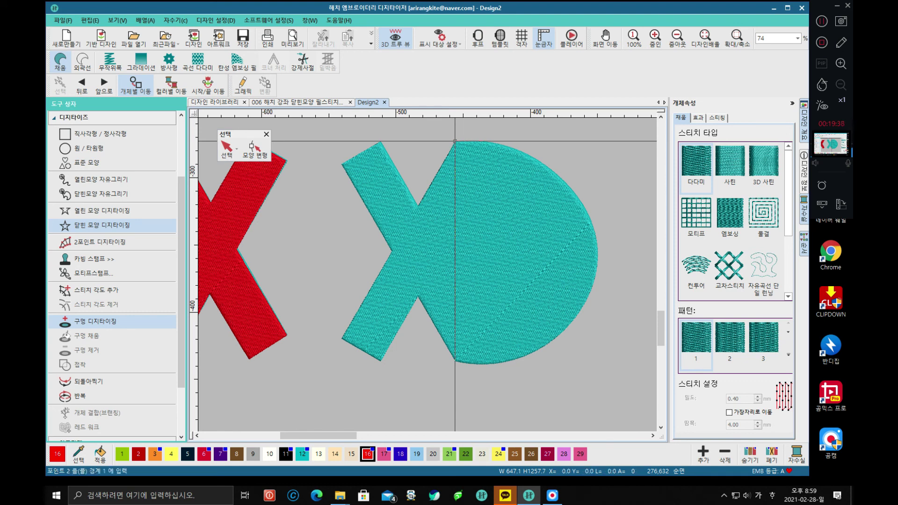
left_click(503, 145)
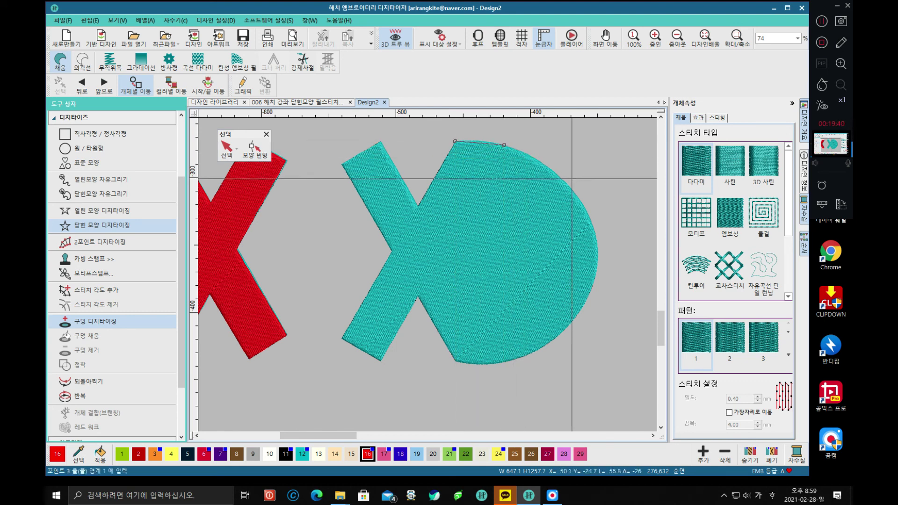
left_click(559, 176)
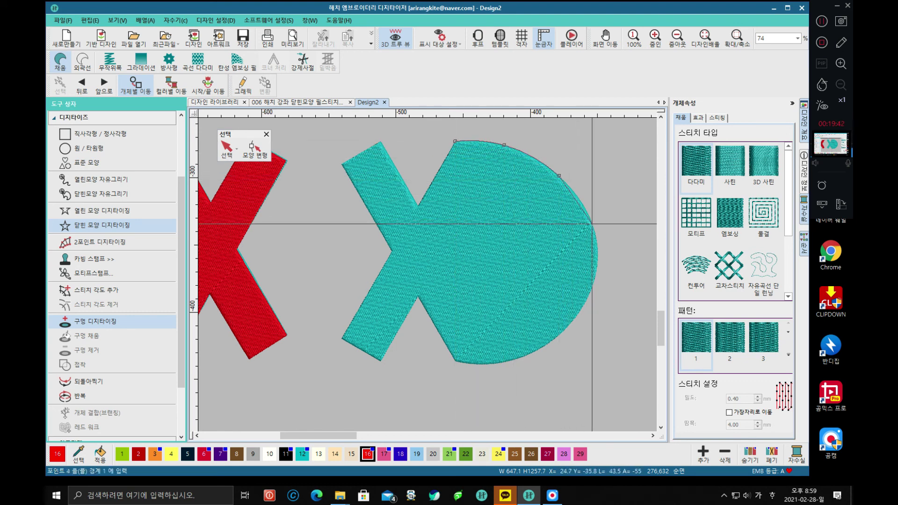
left_click(592, 223)
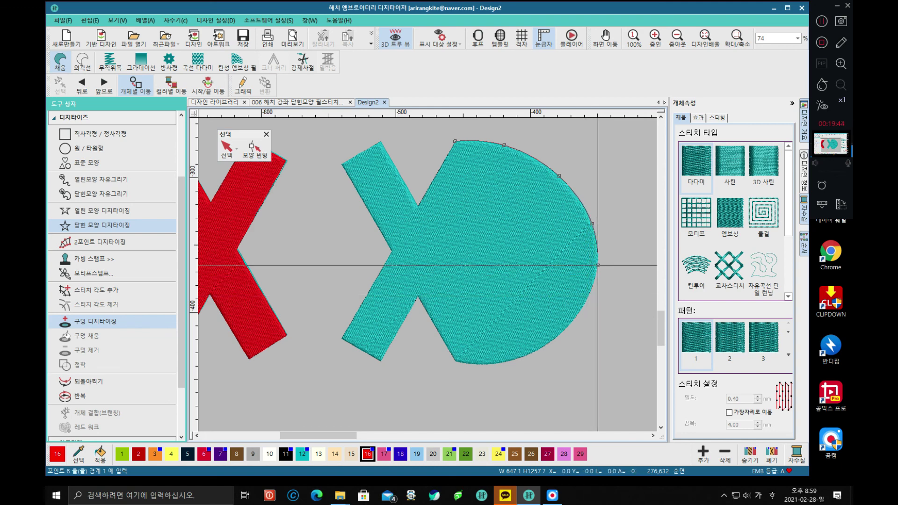
left_click(571, 324)
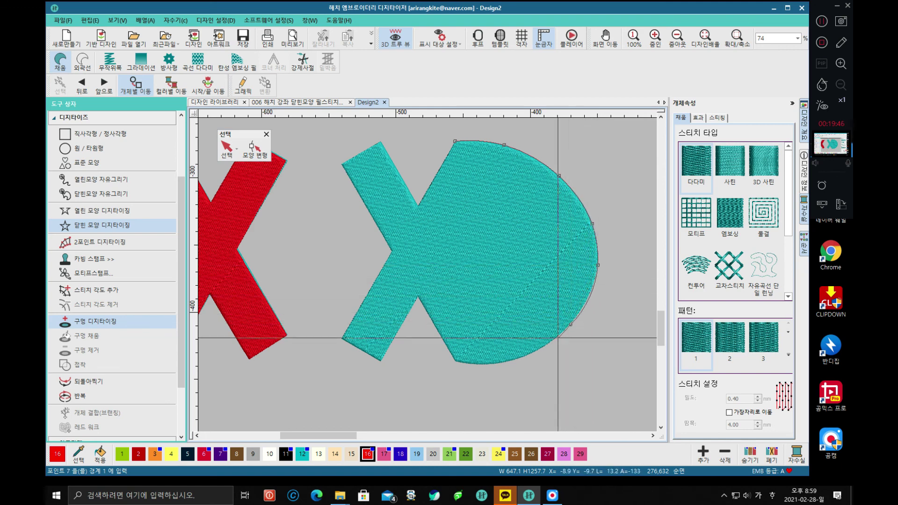
left_click(534, 352)
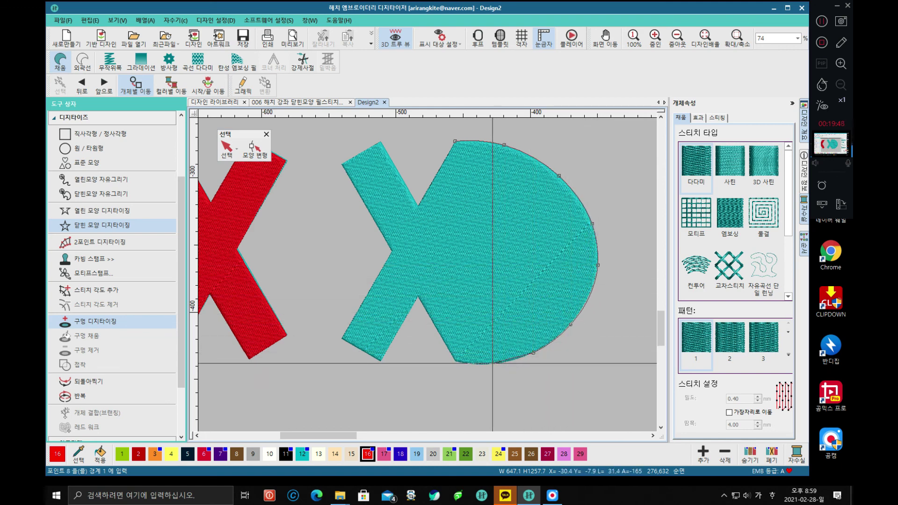
left_click(455, 361)
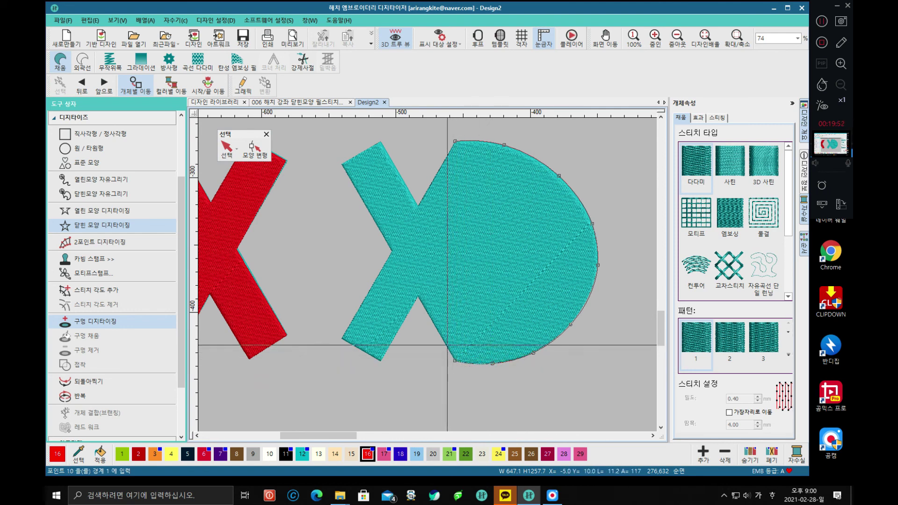
Trace the two X arms of the joined XD sample with corner points and complete the closed shape as a tatami fill.
left_click(418, 296)
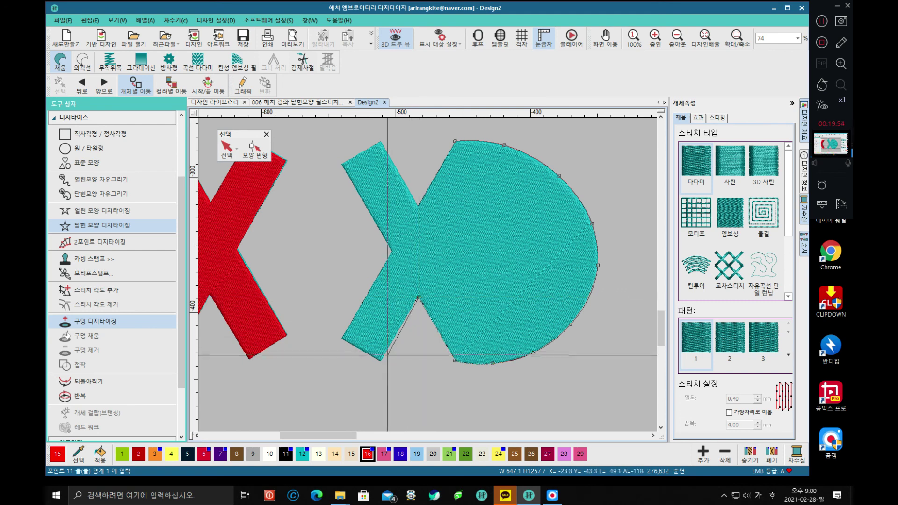
left_click(381, 361)
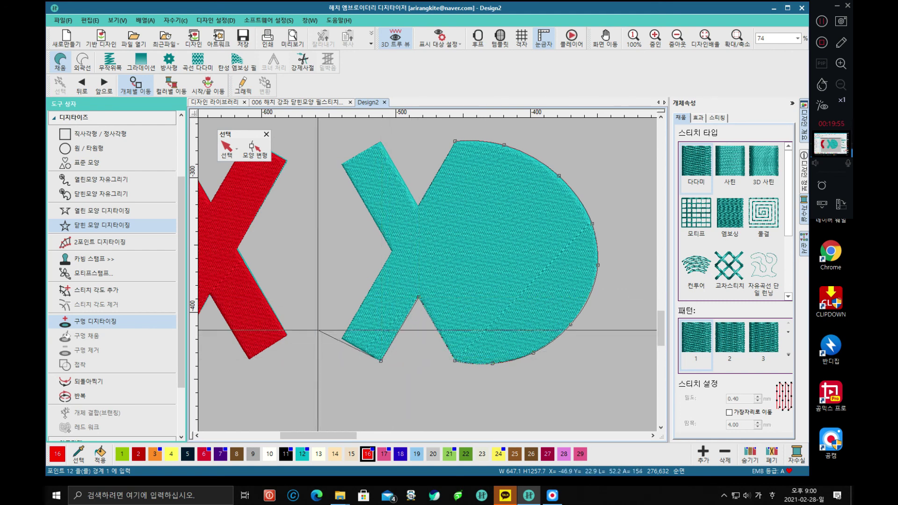
left_click(344, 337)
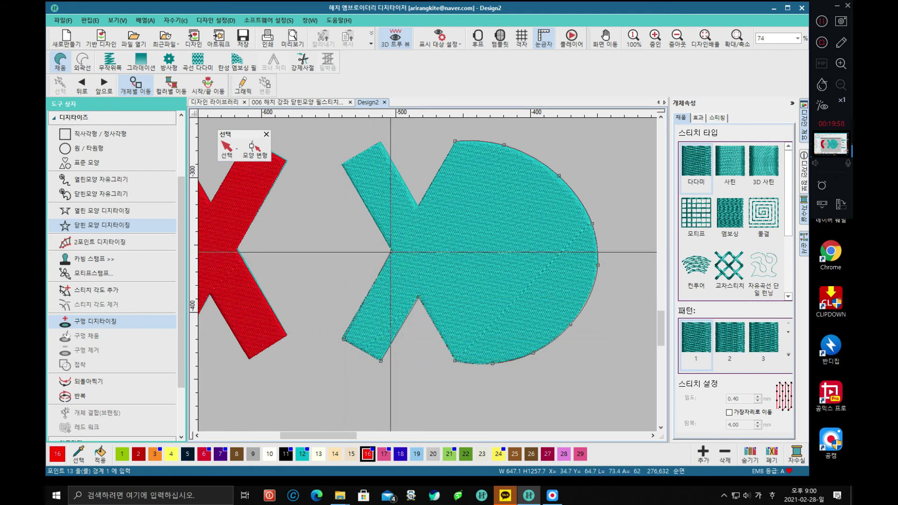
left_click(392, 252)
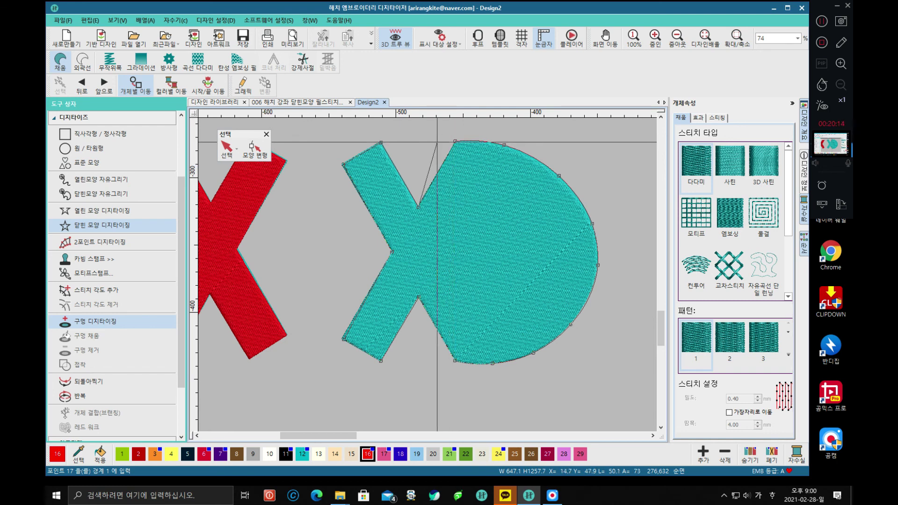
key("Return")
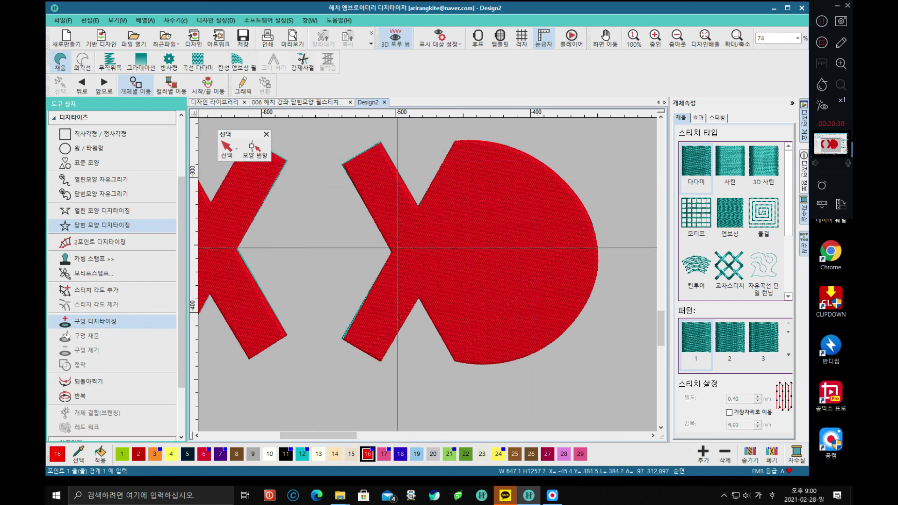
Digitize a straight open single-run line in thread colour 12 between the upper and lower corners of the round part.
left_click(110, 185)
left_click(104, 211)
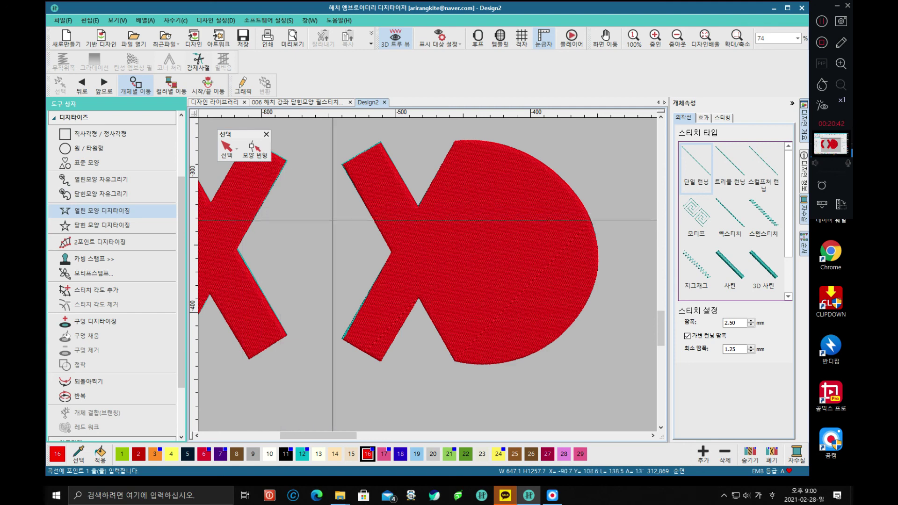
left_click(184, 223)
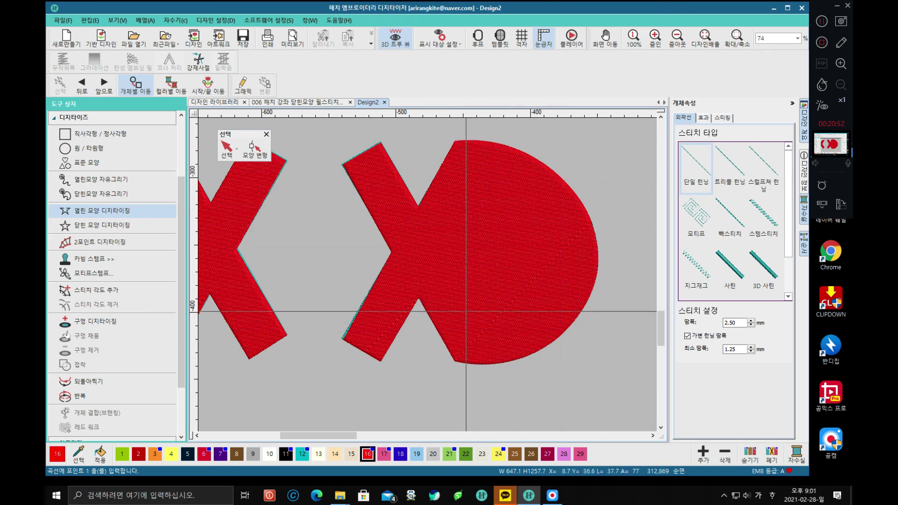
left_click(302, 453)
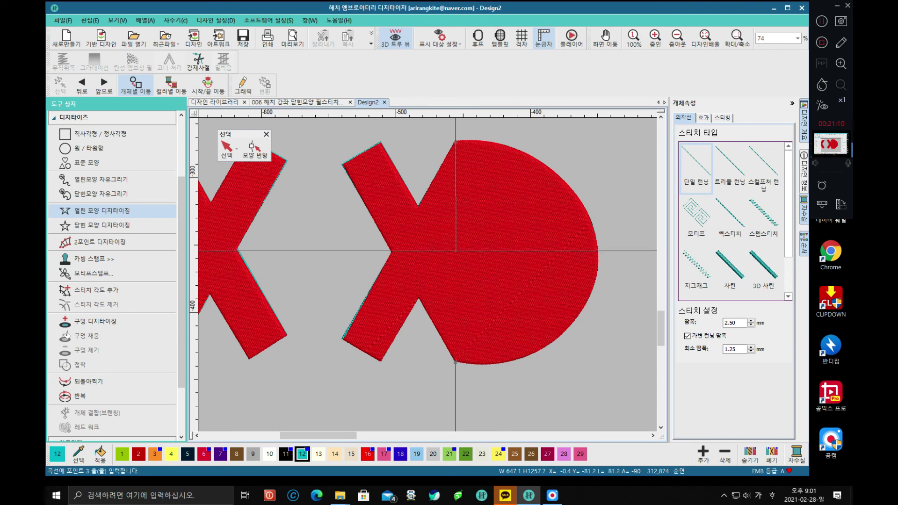
key("Return")
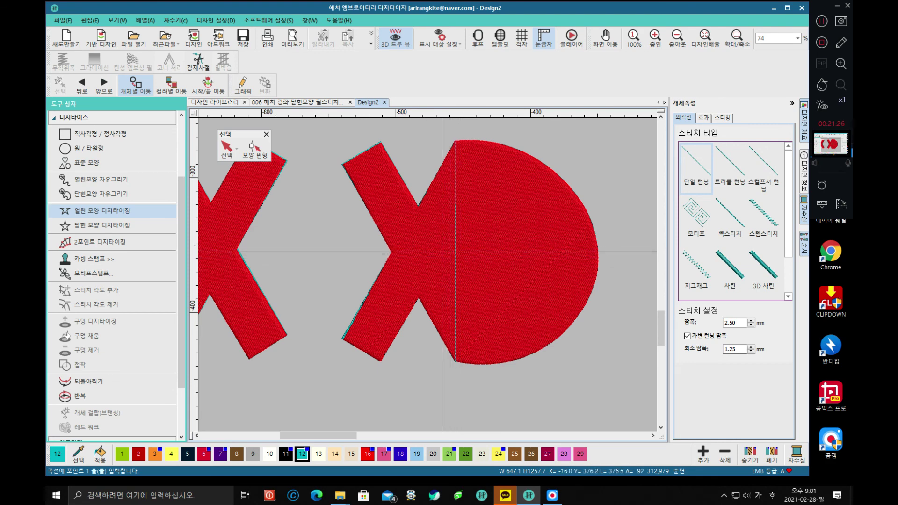
Digitize open single-run lines with straight segments from the upper corner of the round part to its outermost side.
left_click(155, 157)
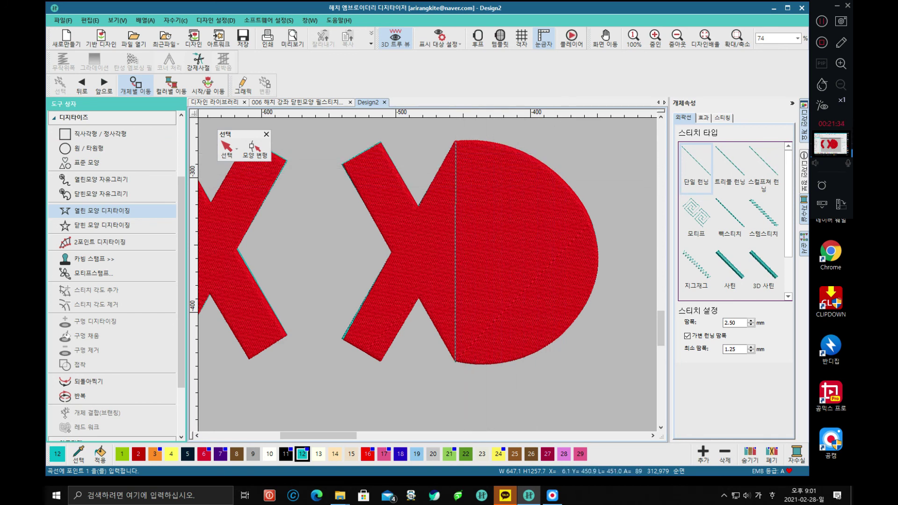
left_click(457, 141)
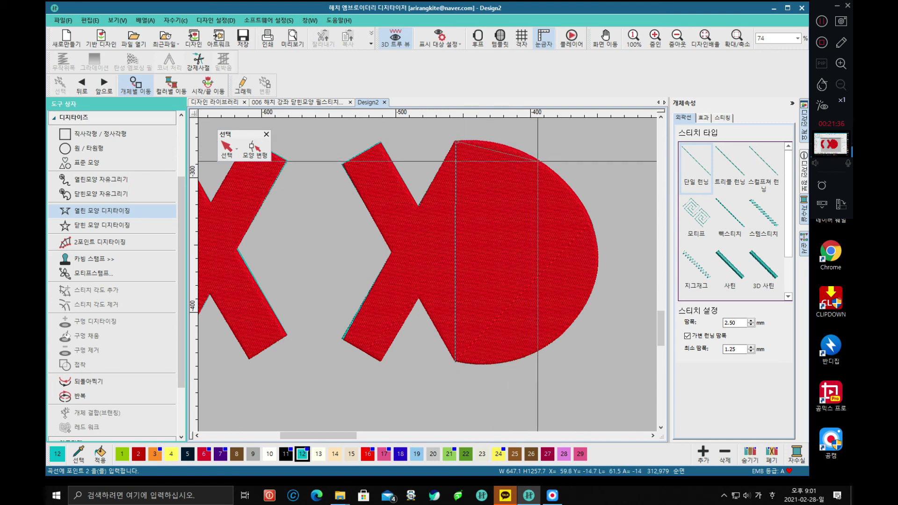
key("BackSpace")
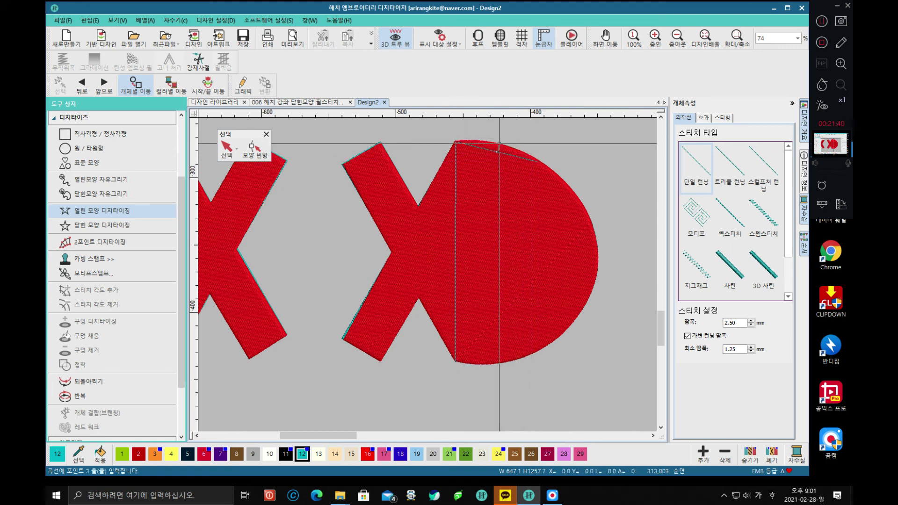
left_click(536, 162)
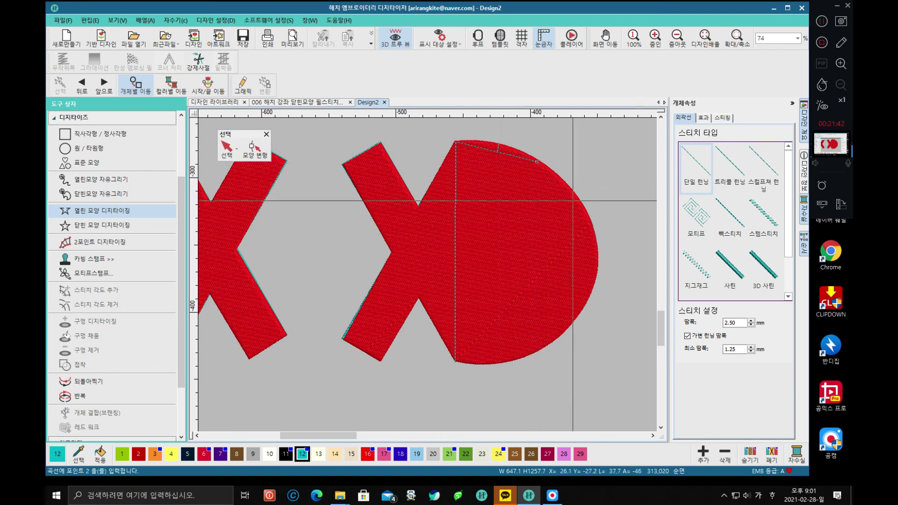
left_click(598, 245)
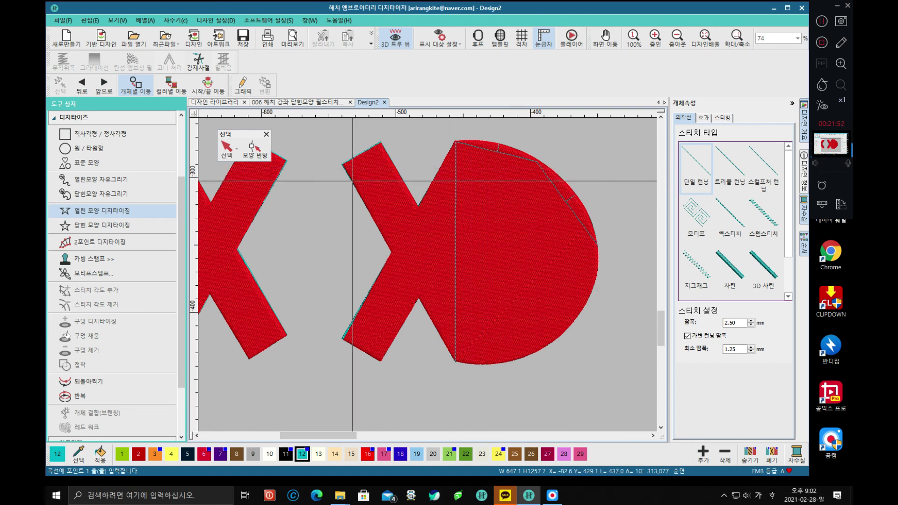
Digitize an open single-run line with curve points around the whole round edge, from its upper corner to its lower corner.
left_click(132, 211)
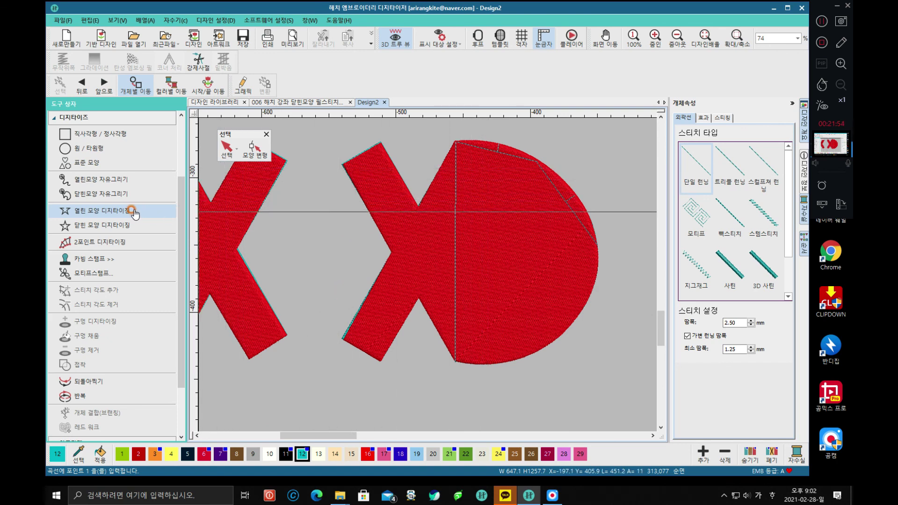
left_click(452, 141)
left_click(518, 150)
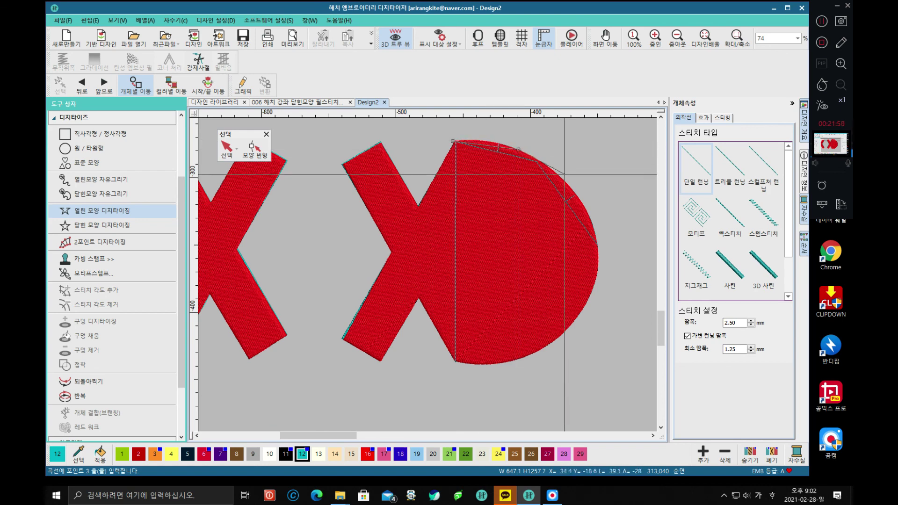
left_click(570, 187)
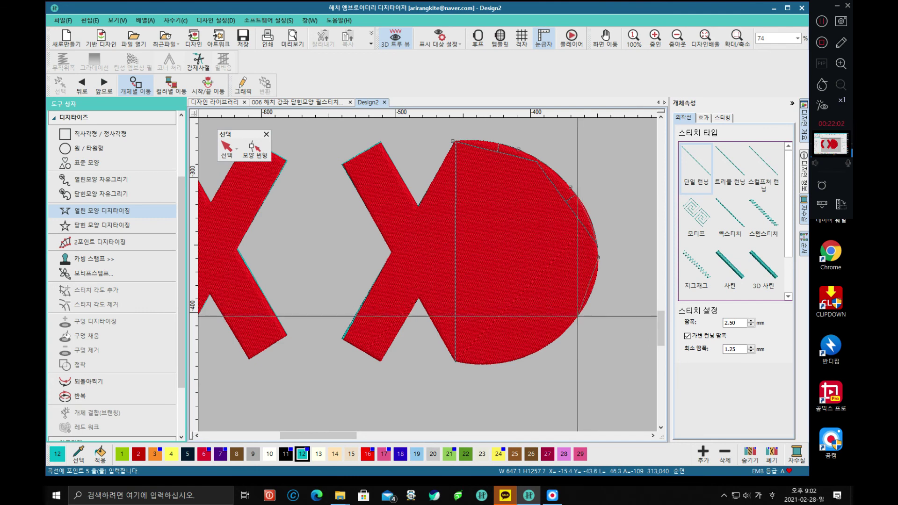
left_click(573, 323)
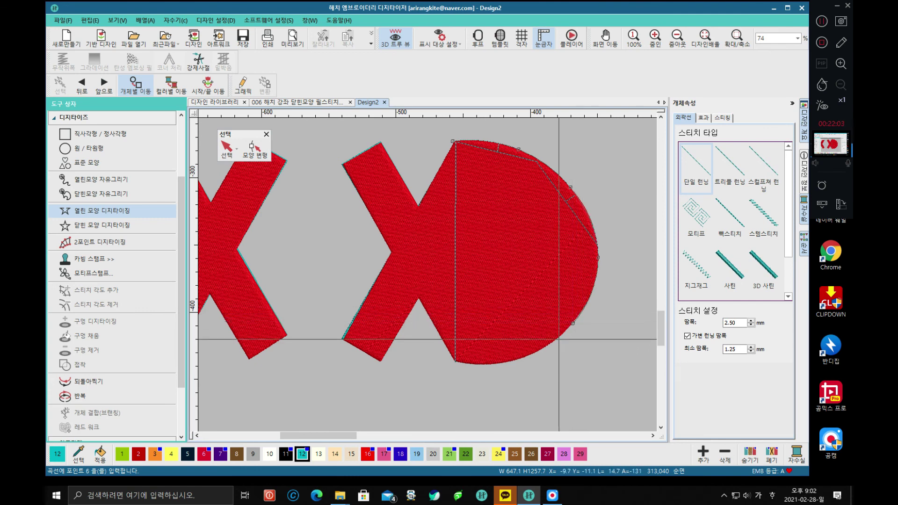
left_click(534, 353)
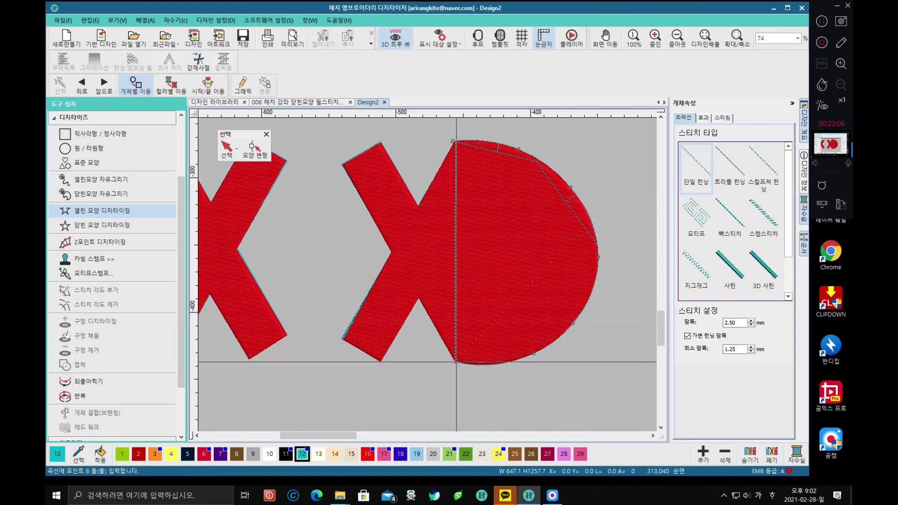
left_click(456, 362)
key("Return")
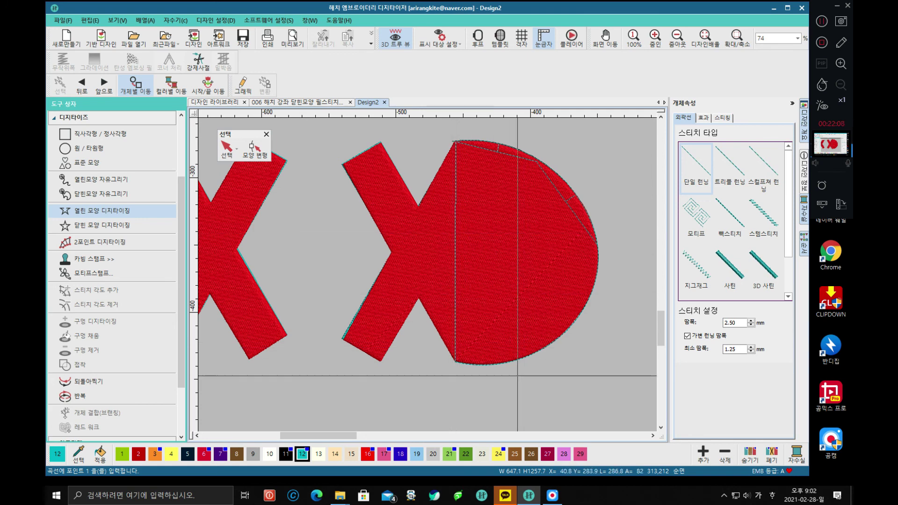
Trace the central diamond of the multicoloured X as a closed single-run outline in thread colour 18.
scroll(518, 375, "down", 4)
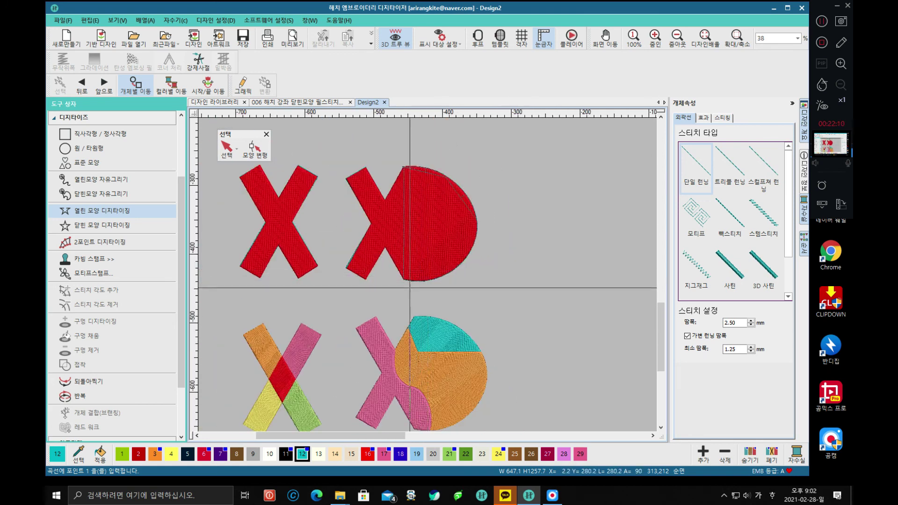
scroll(288, 399, "up", 2)
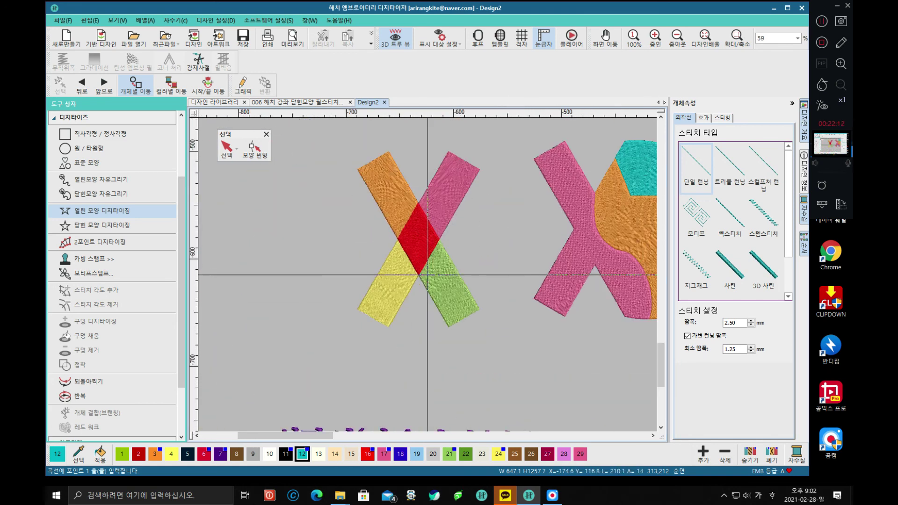
scroll(428, 275, "up", 2)
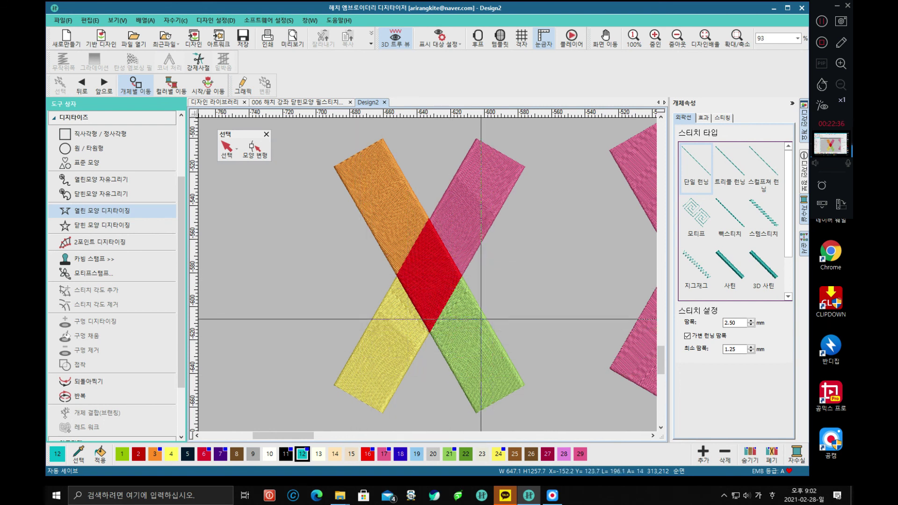
left_click(91, 228)
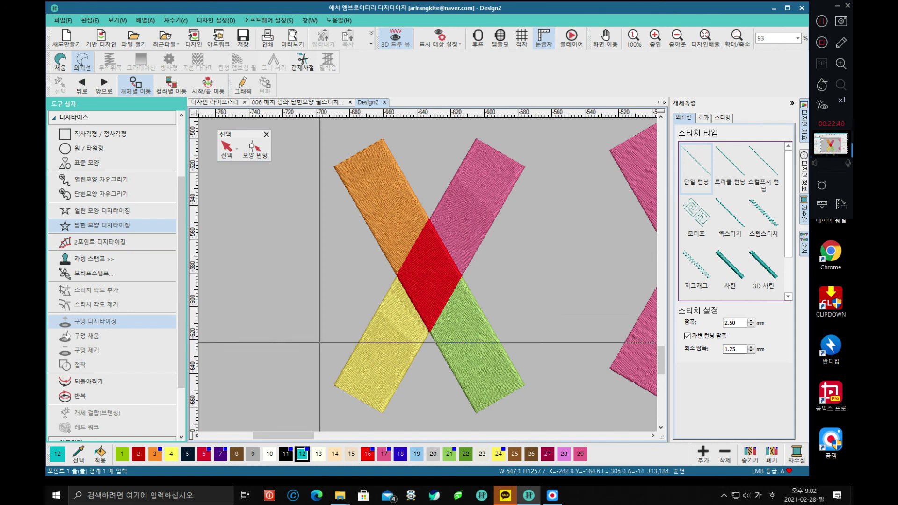
left_click(420, 459)
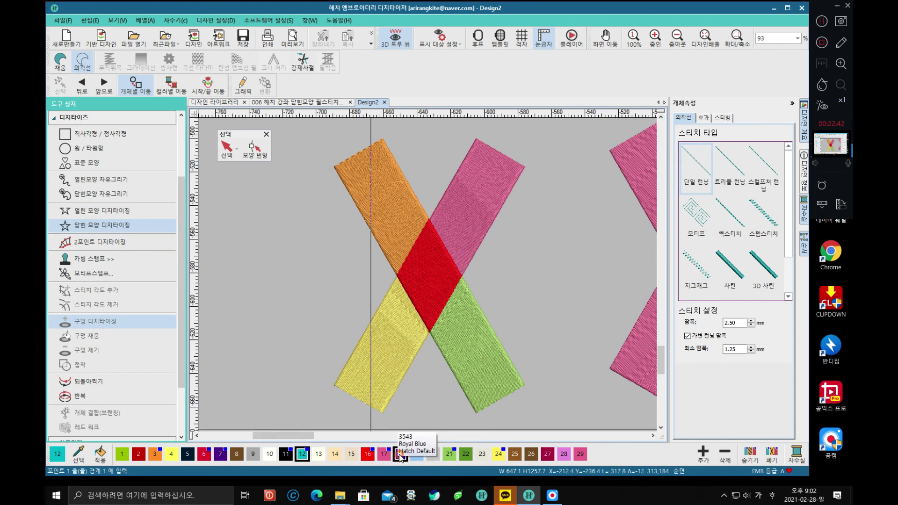
left_click(399, 456)
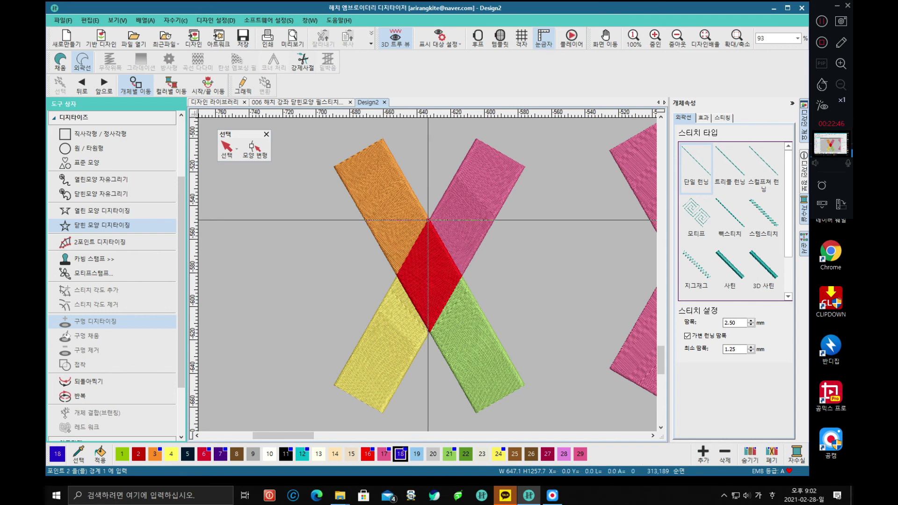
left_click(397, 276)
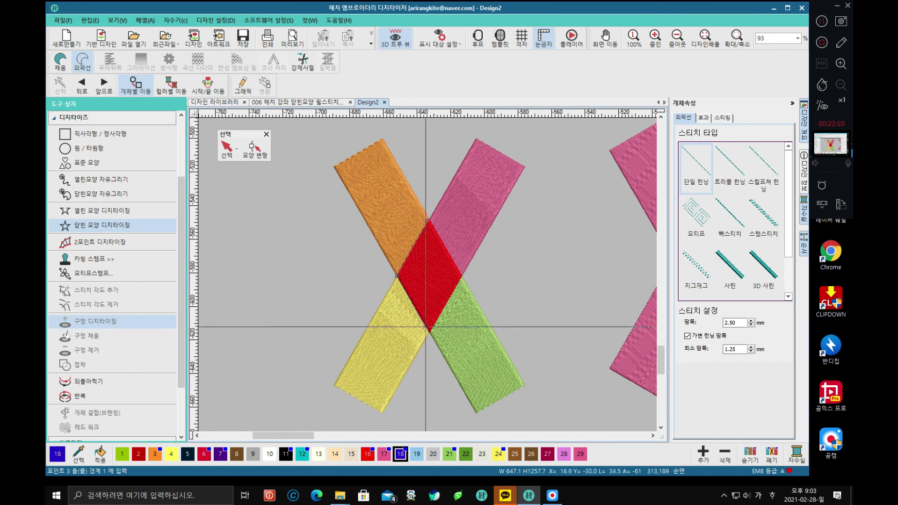
left_click(429, 333)
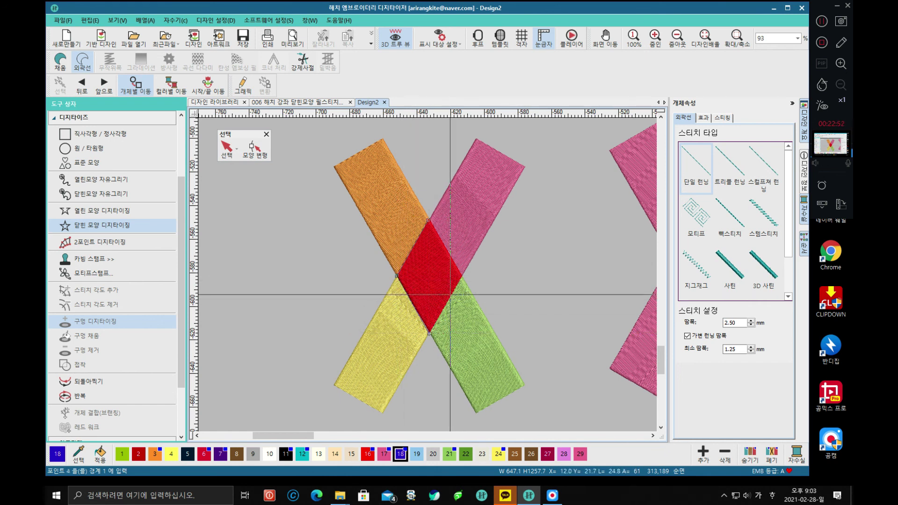
left_click(462, 277)
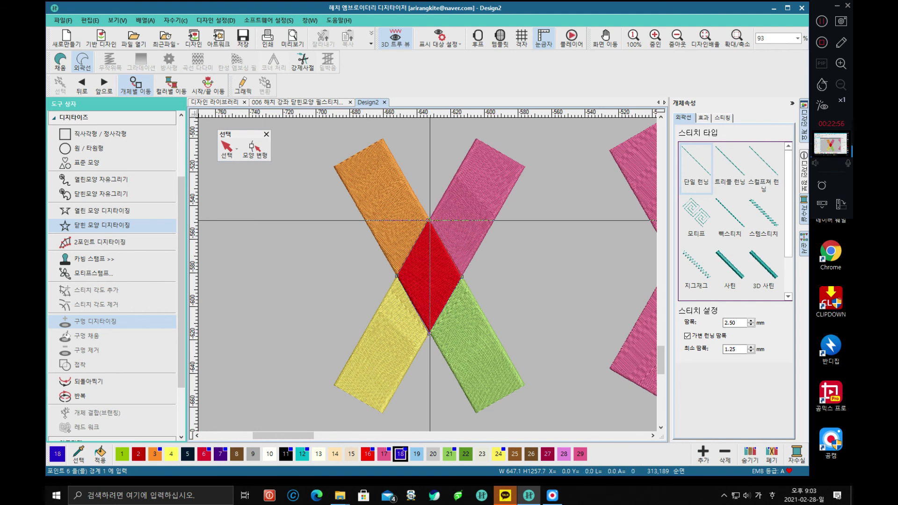
key("Return")
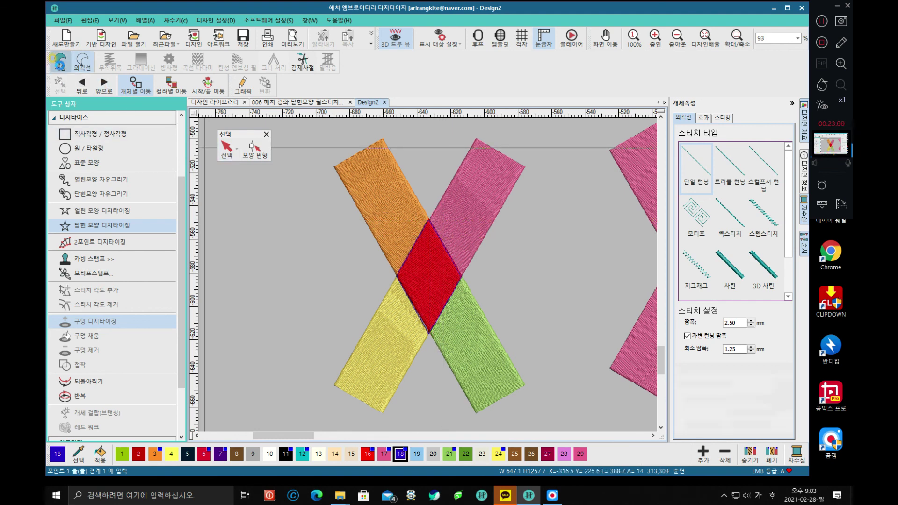
Convert the closed diamond outline to a tatami fill and recolour it with thread colour 16.
left_click(60, 65)
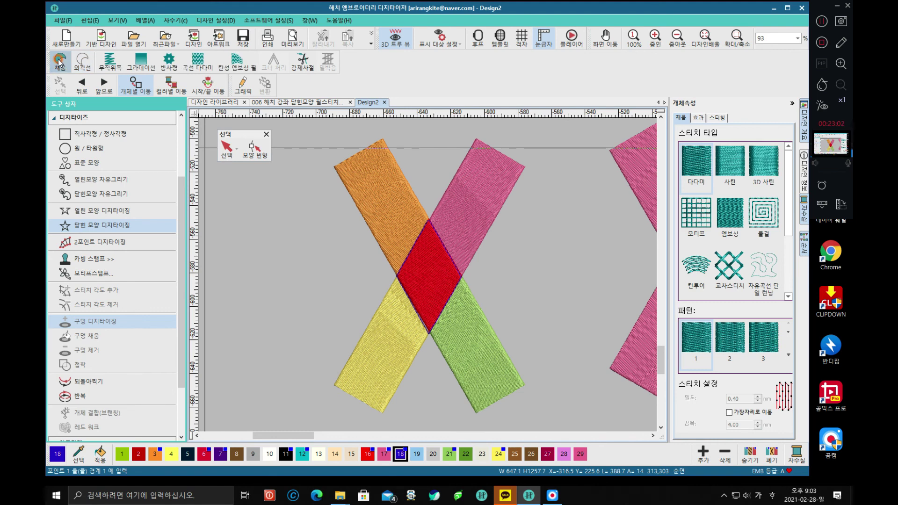
left_click_drag(191, 110, 214, 155)
left_click(227, 153)
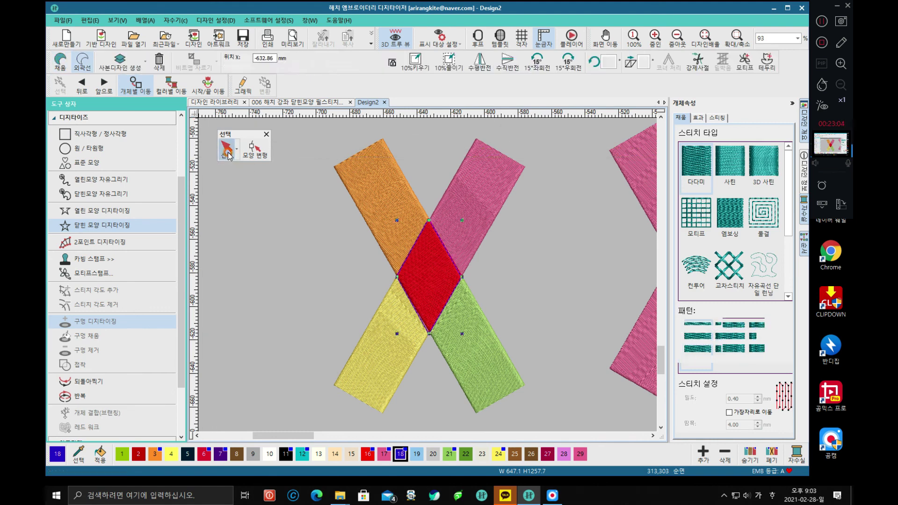
left_click(66, 69)
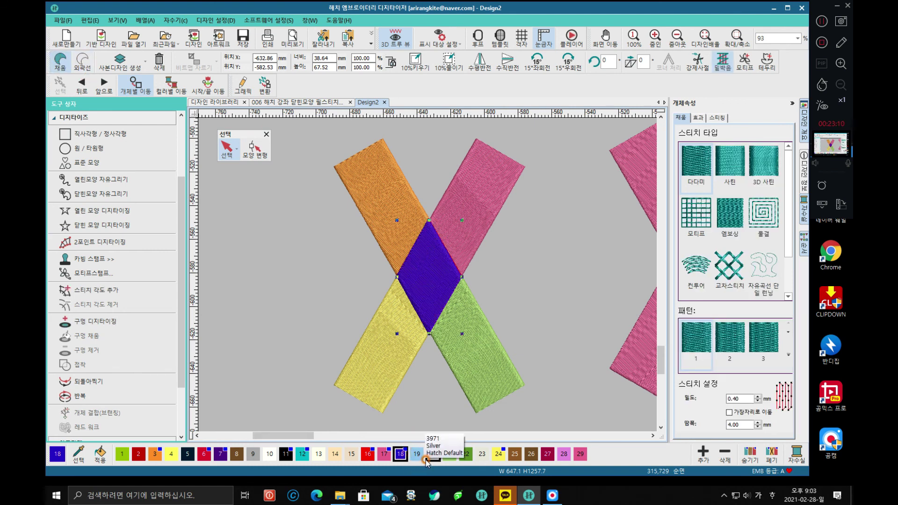
left_click(368, 455)
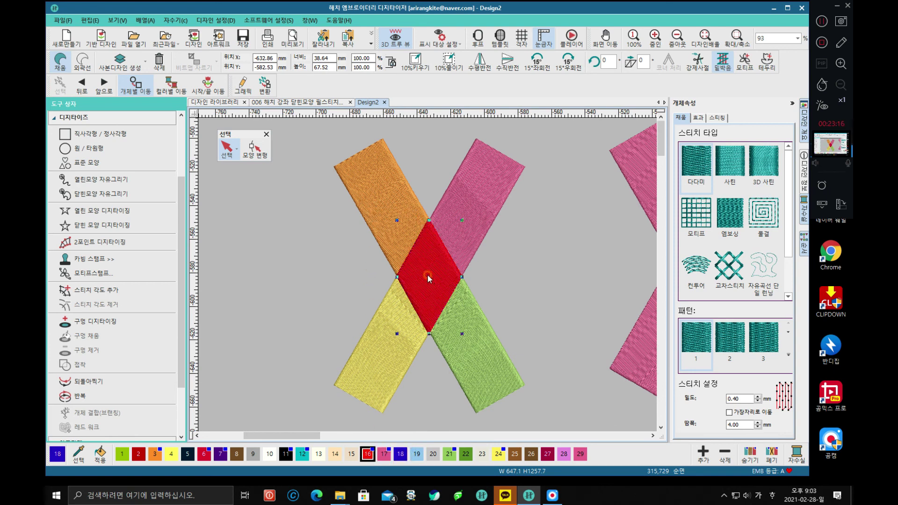
Trace the teal section of the multicoloured XD's round part as a closed tatami fill in thread colour 2.
scroll(428, 275, "down", 3)
scroll(575, 281, "up", 3)
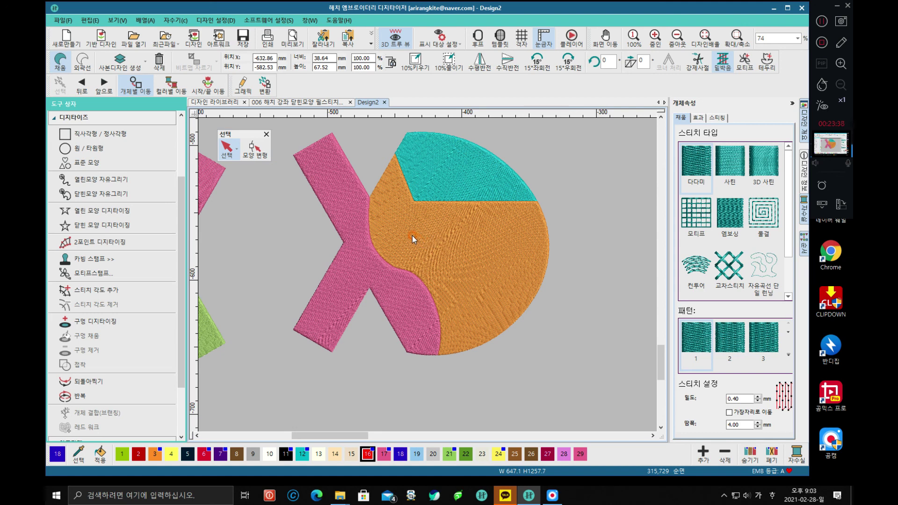
left_click(102, 226)
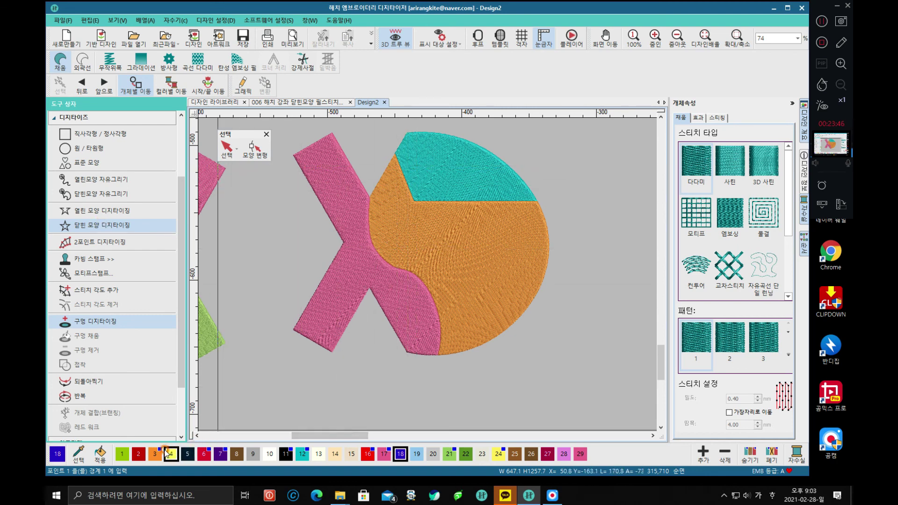
left_click(139, 456)
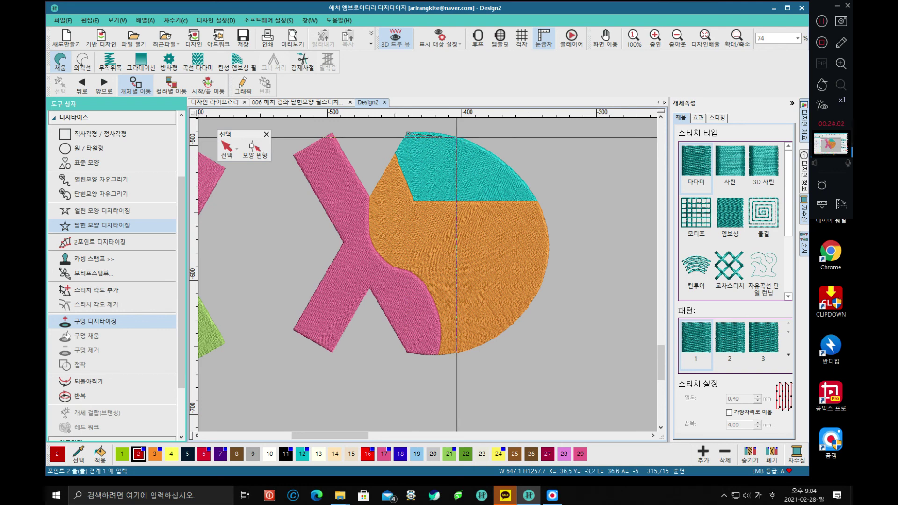
left_click(458, 137)
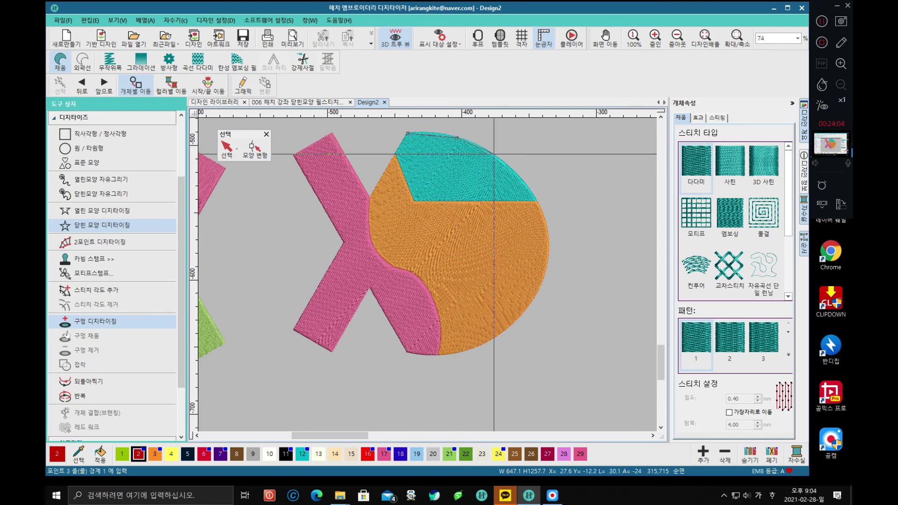
left_click(525, 182)
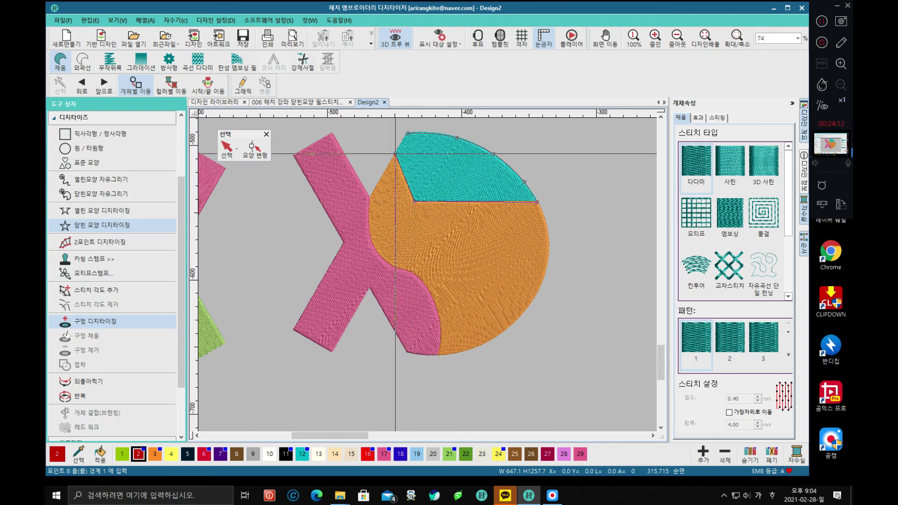
key("Return")
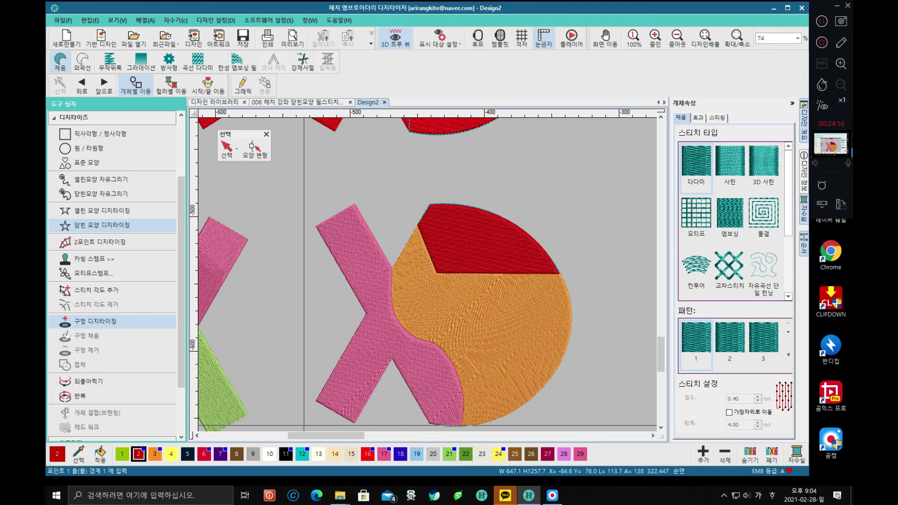
Trace the orange section of the multicoloured XD's round part as a closed tatami fill in thread colour 7.
left_click(221, 454)
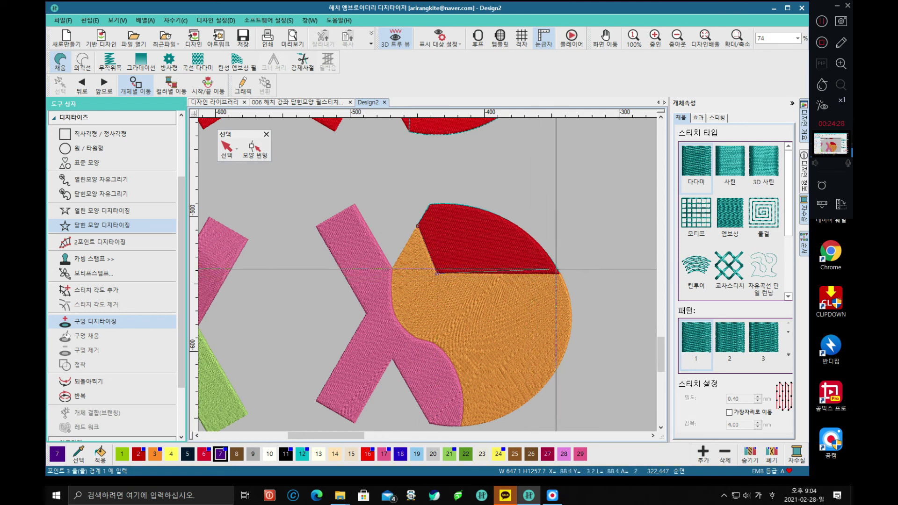
left_click(571, 317)
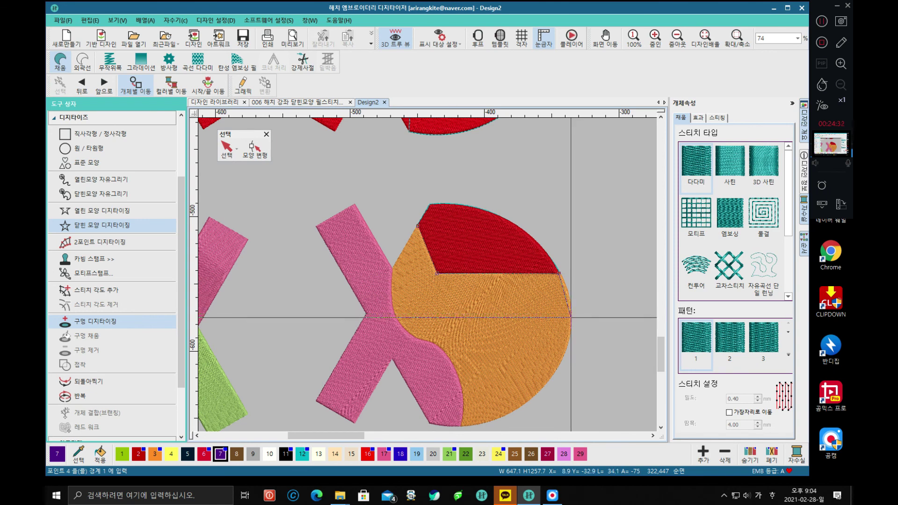
left_click(559, 364)
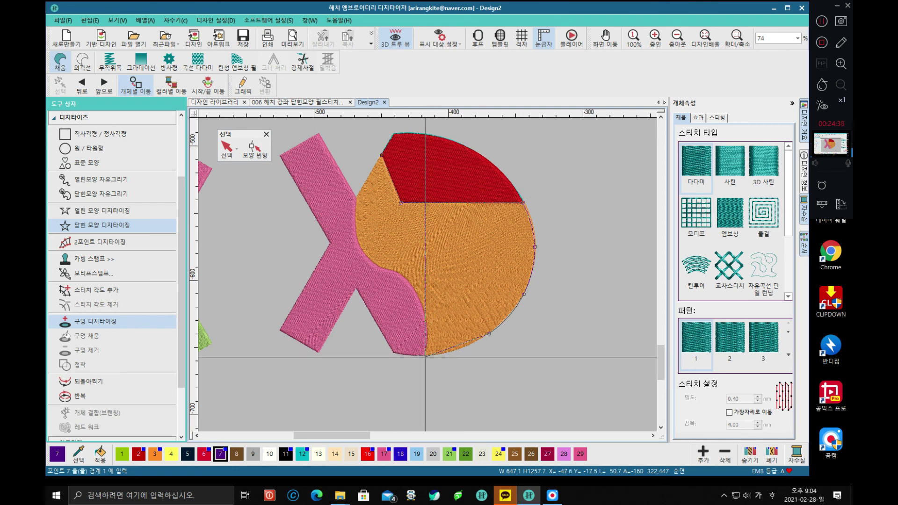
left_click(425, 355)
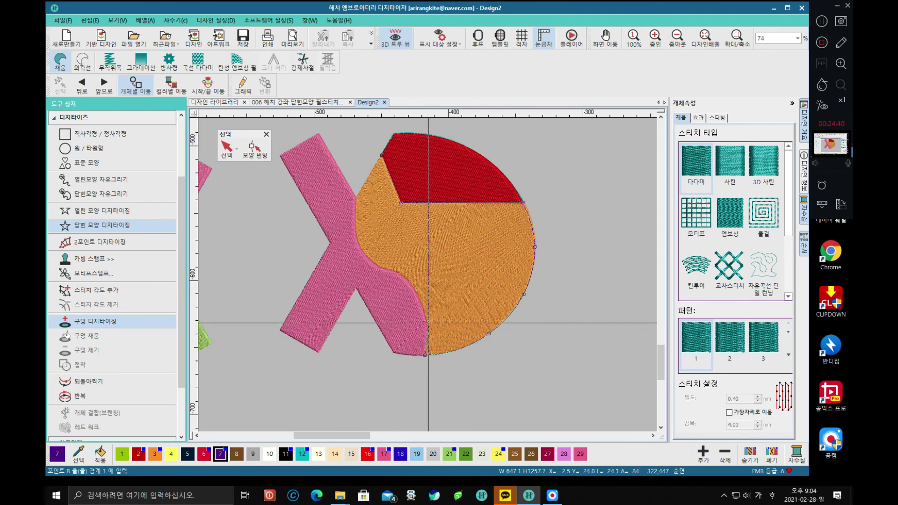
left_click(411, 282)
left_click(381, 268)
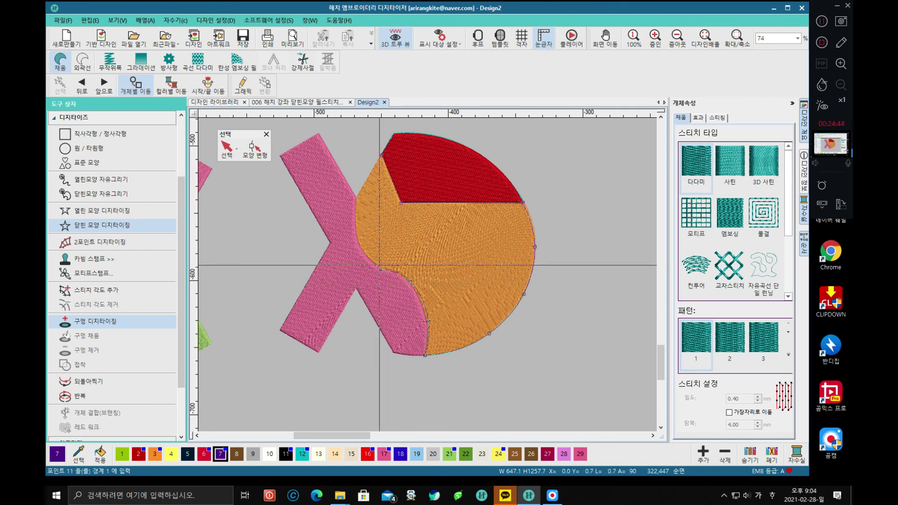
left_click(359, 246)
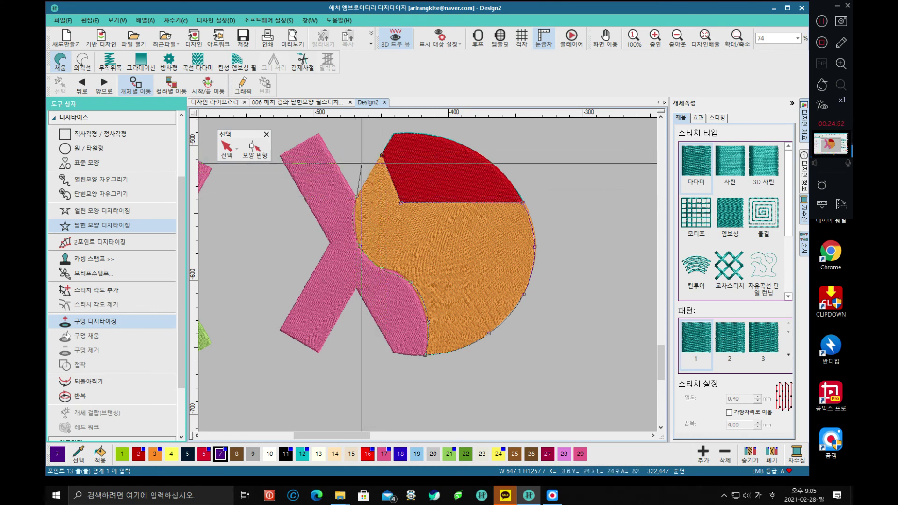
key("Return")
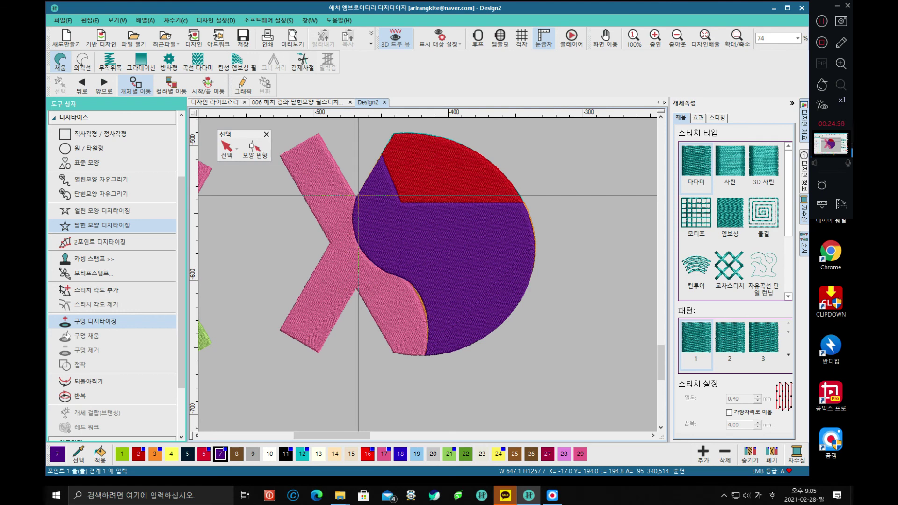
Start a closed tatami shape in thread colour 22 on the XD's pink section, tracing its outer corners from the upper tip to the lower edge.
left_click(465, 453)
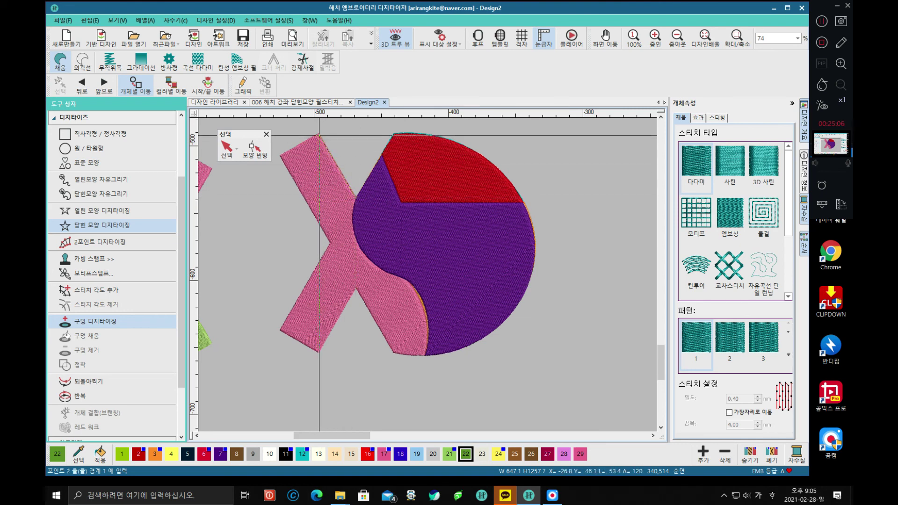
left_click(320, 135)
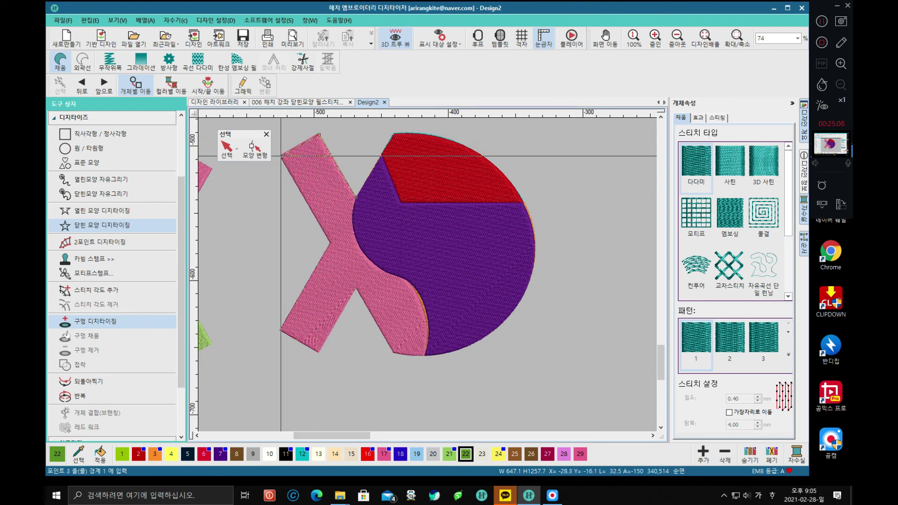
left_click(279, 156)
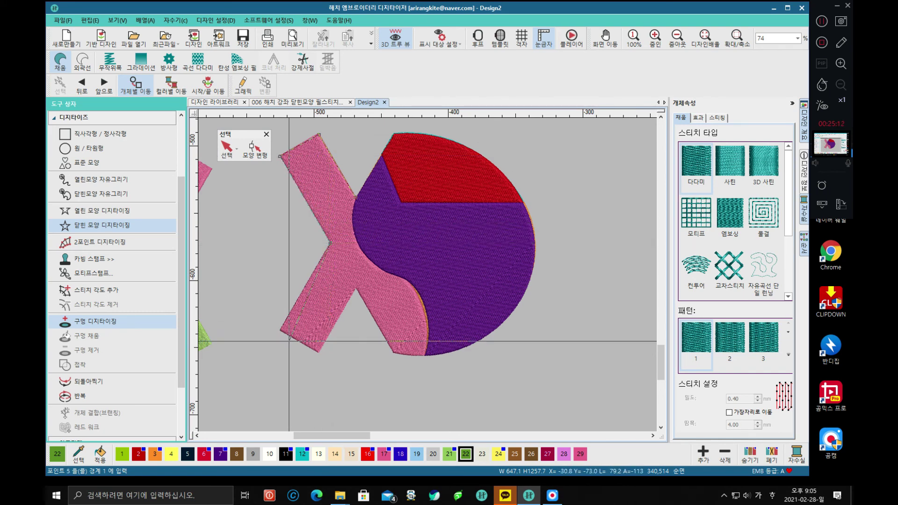
left_click(279, 330)
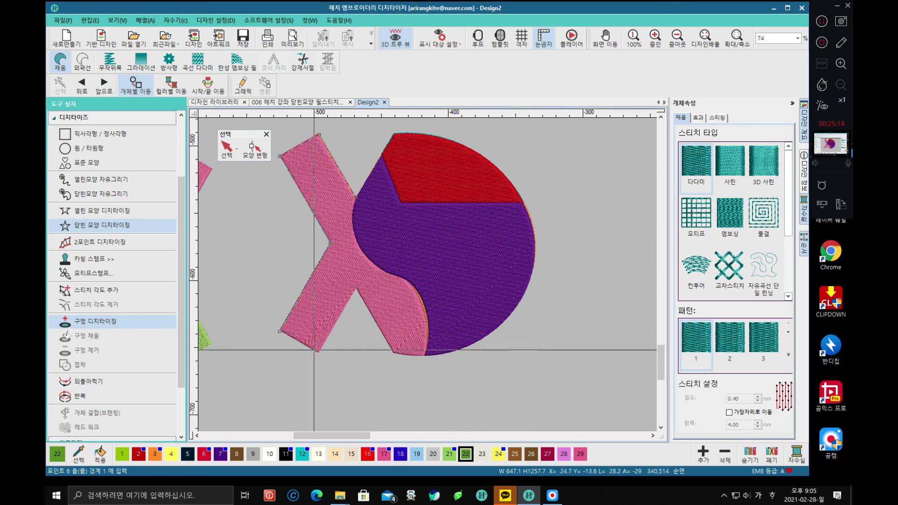
left_click(318, 354)
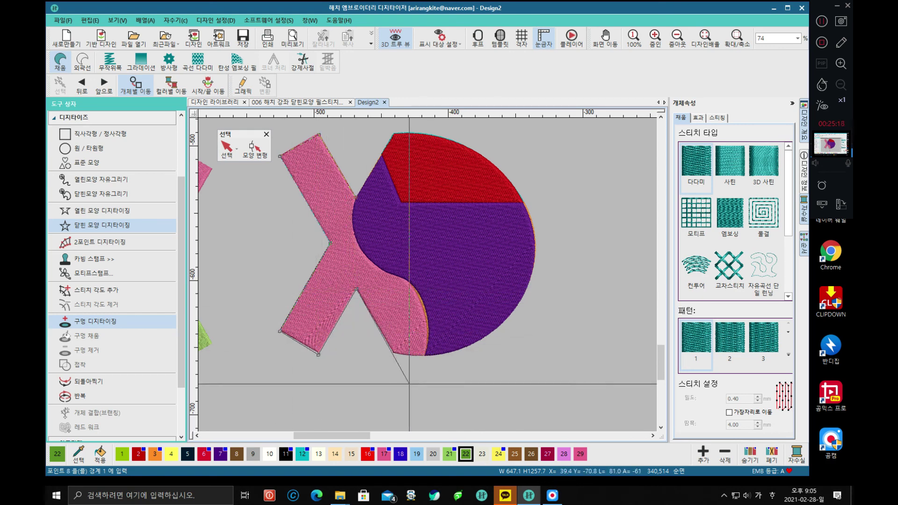
left_click(394, 354)
scroll(423, 354, "up", 2)
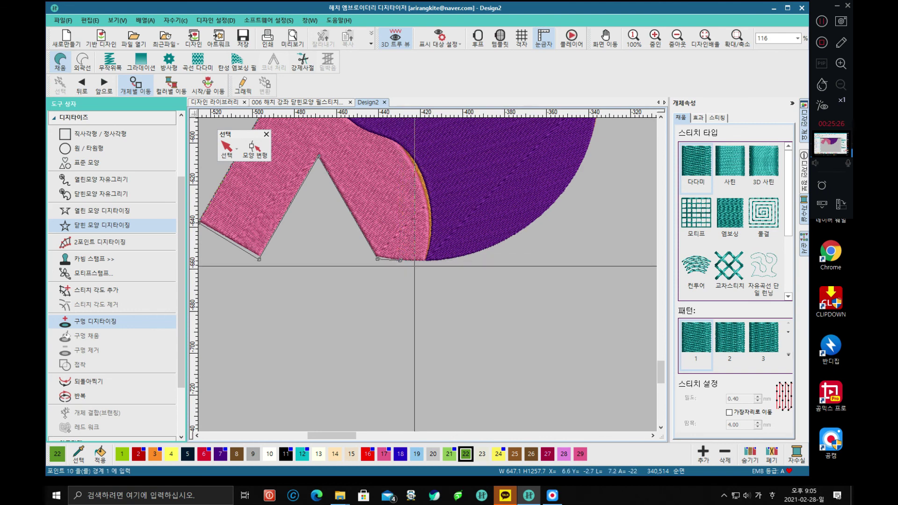
left_click(430, 200)
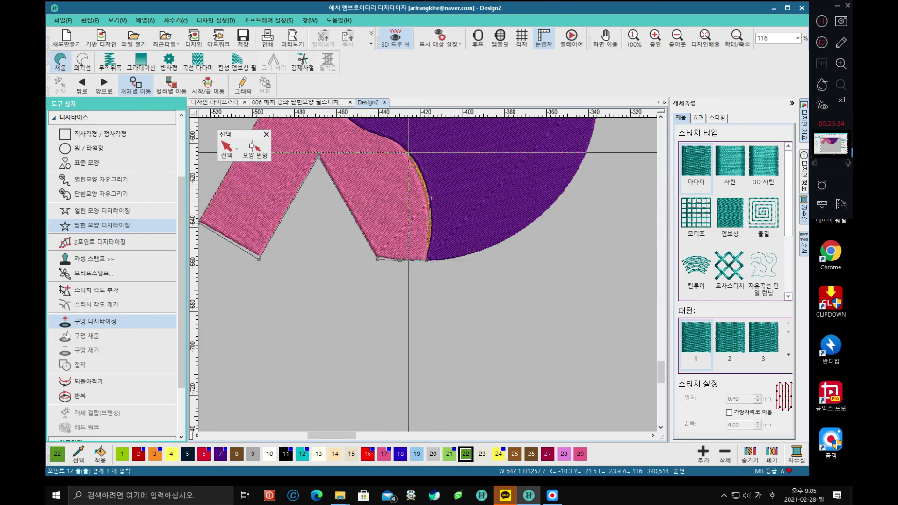
left_click(408, 153)
scroll(397, 146, "up", 3)
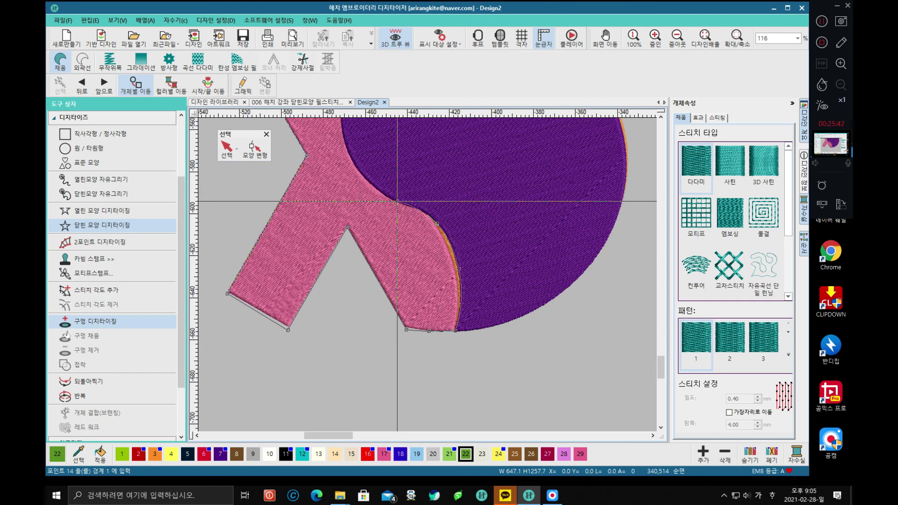
key("BackSpace")
key("BackSpace")
key("BackSpace")
key("BackSpace")
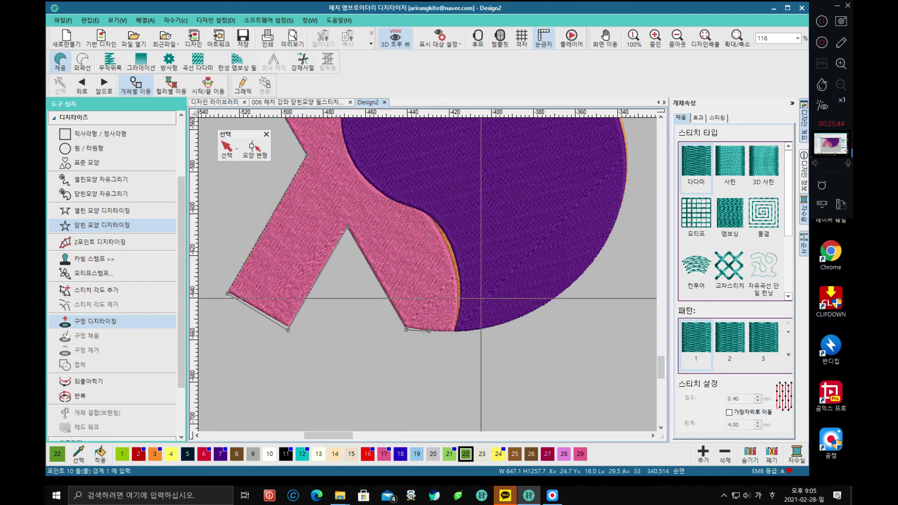
Trace the curved boundary between the XD's pink and purple sections with curve points and complete the closed tatami fill.
left_click(455, 331)
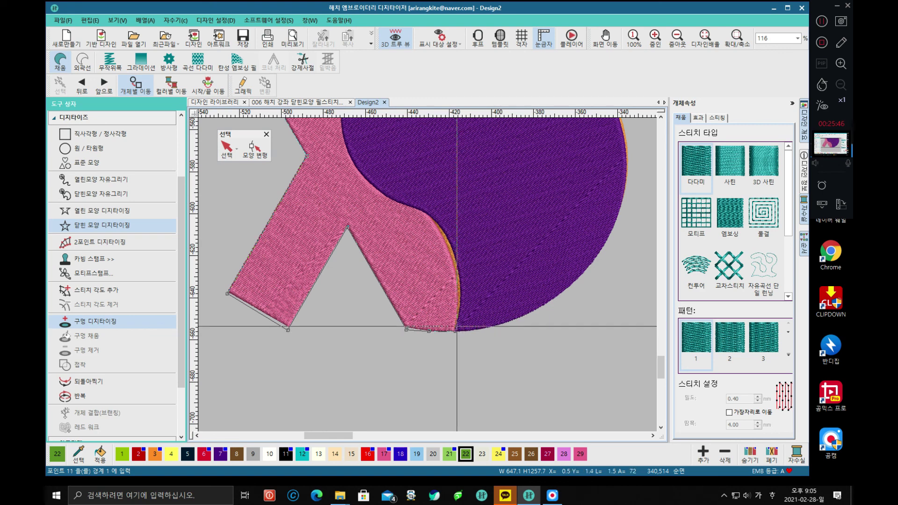
left_click(461, 284)
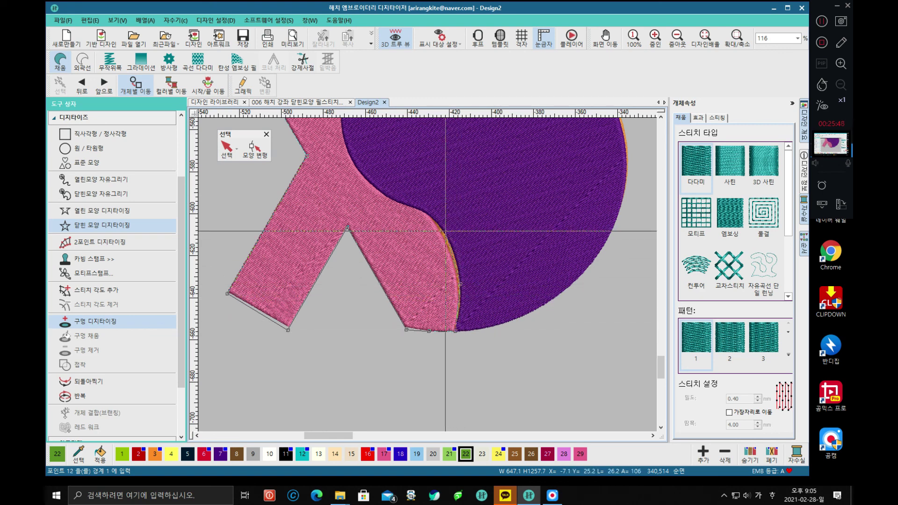
left_click(420, 211)
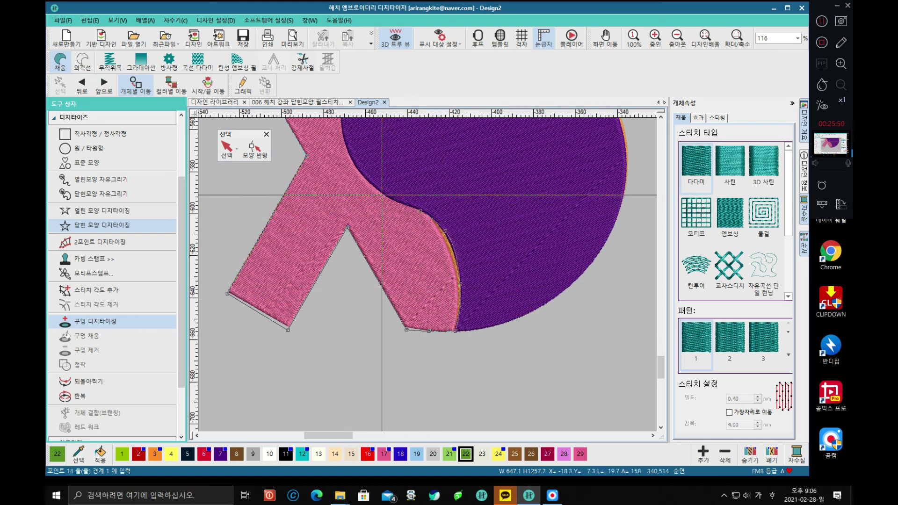
left_click(380, 193)
left_click(353, 162)
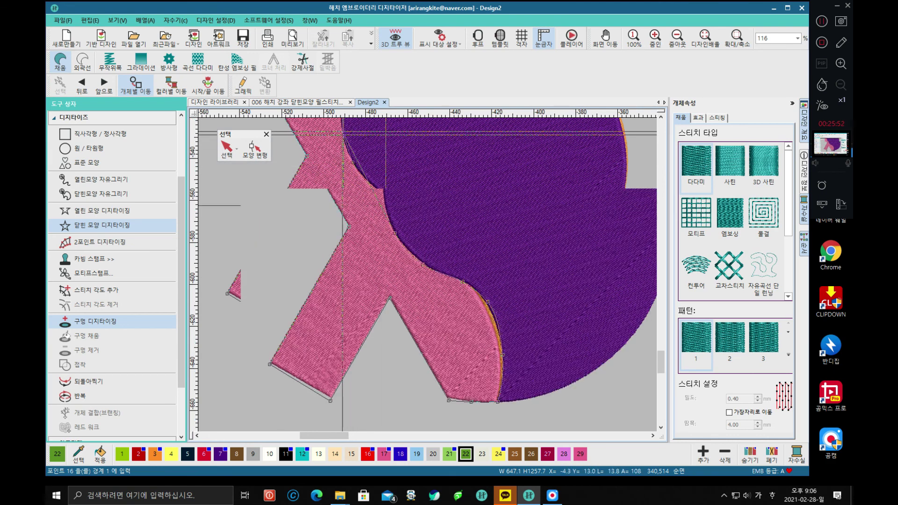
left_click(384, 197)
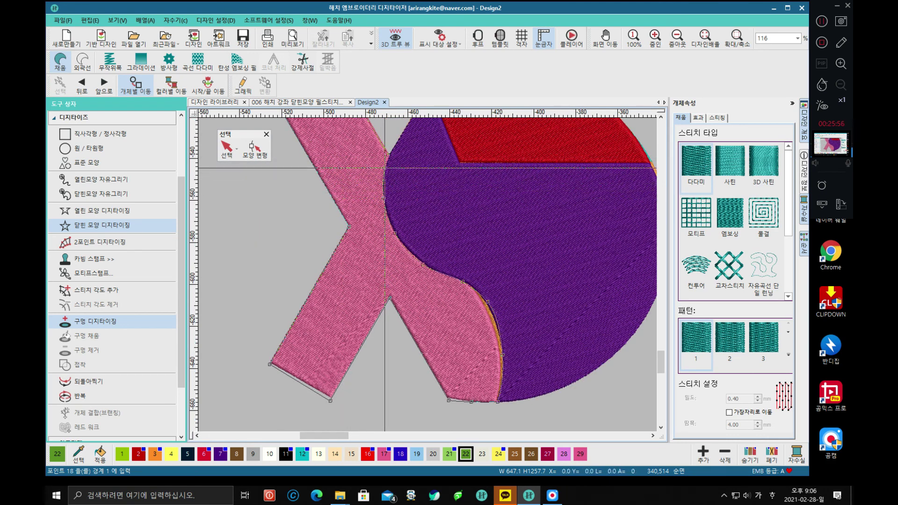
key("Return")
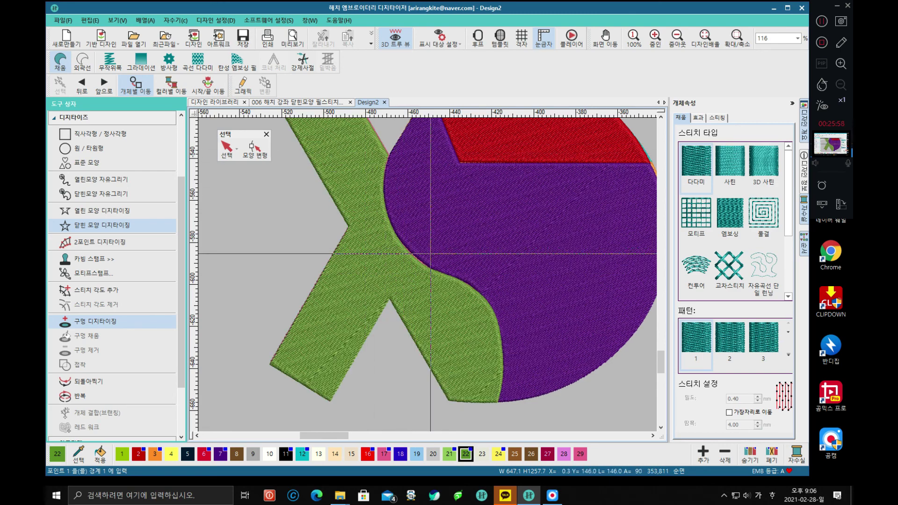
End closed shape digitizing and select the plain teal X below the outline/inline question heading.
scroll(430, 254, "down", 3)
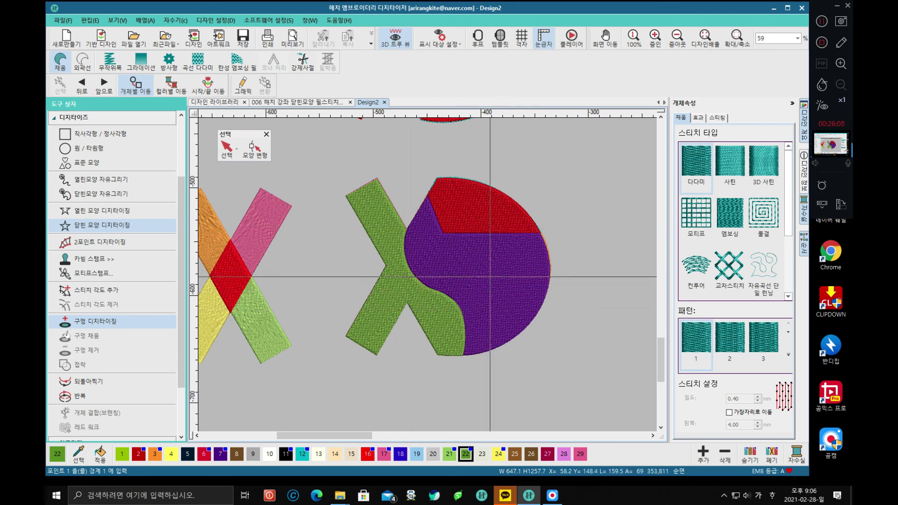
scroll(494, 280, "down", 5)
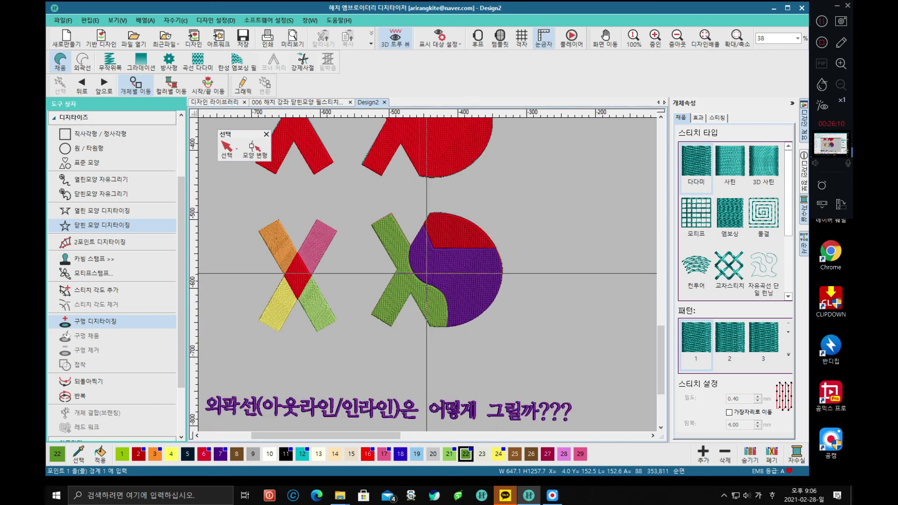
scroll(402, 314, "up", 2)
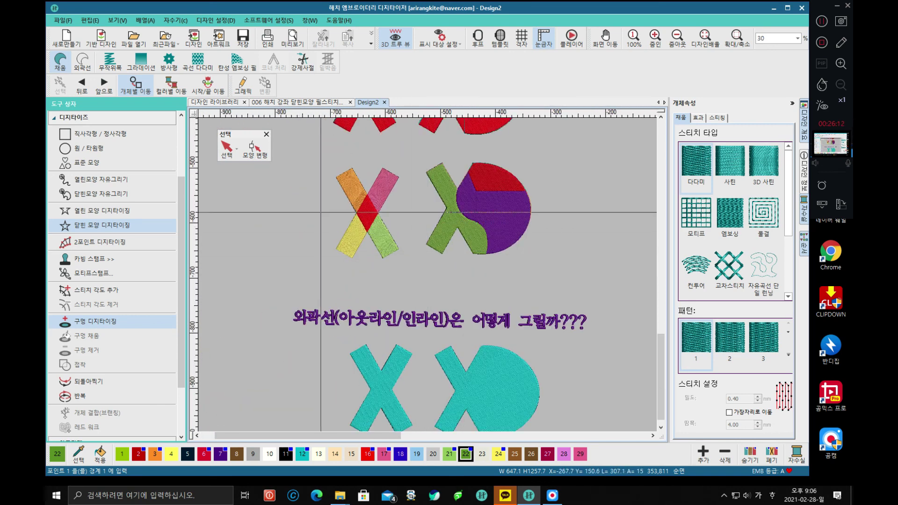
left_click(73, 82)
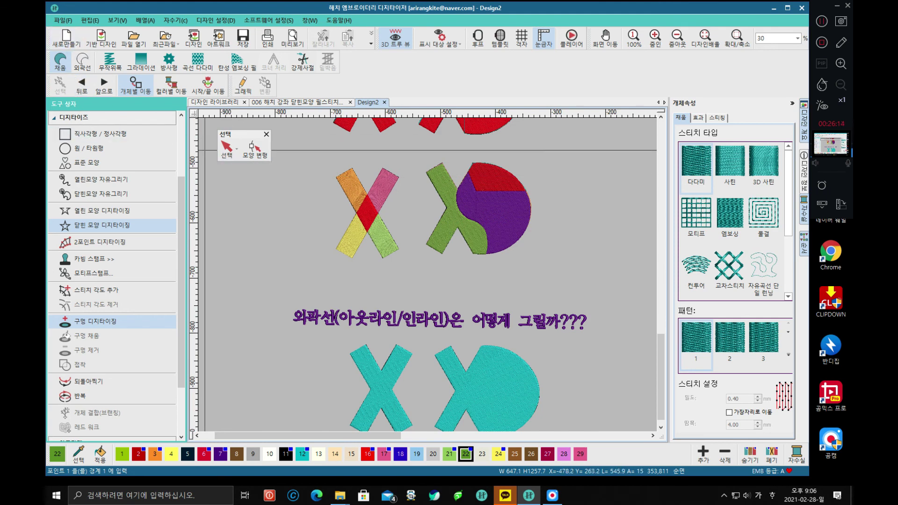
left_click(89, 68)
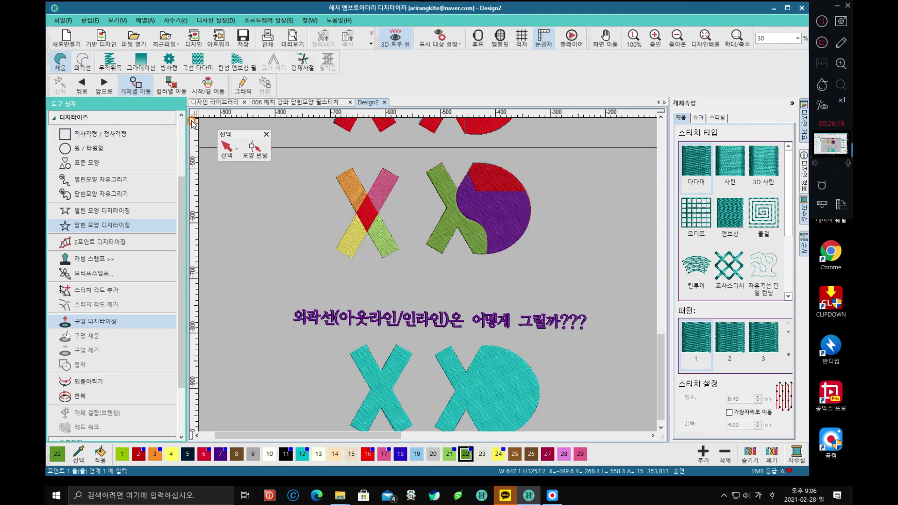
left_click(226, 148)
left_click(285, 218)
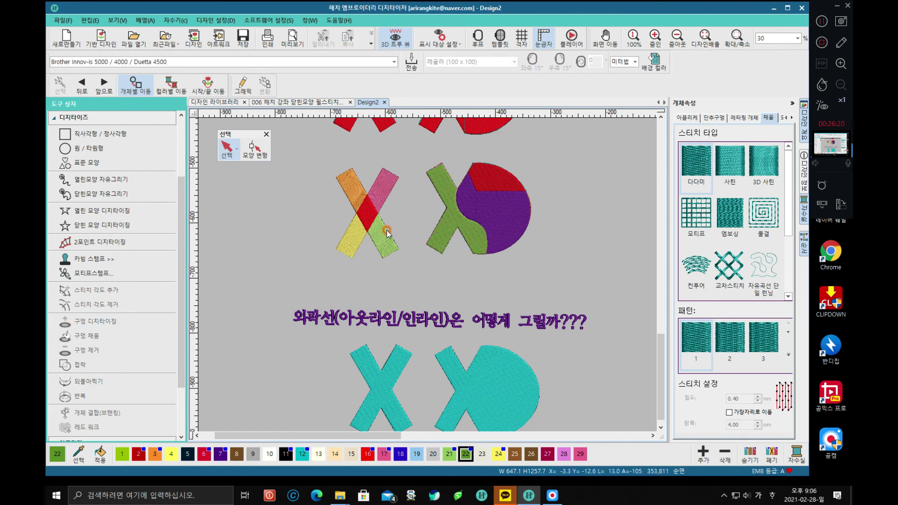
scroll(421, 271, "down", 4)
scroll(427, 277, "up", 2)
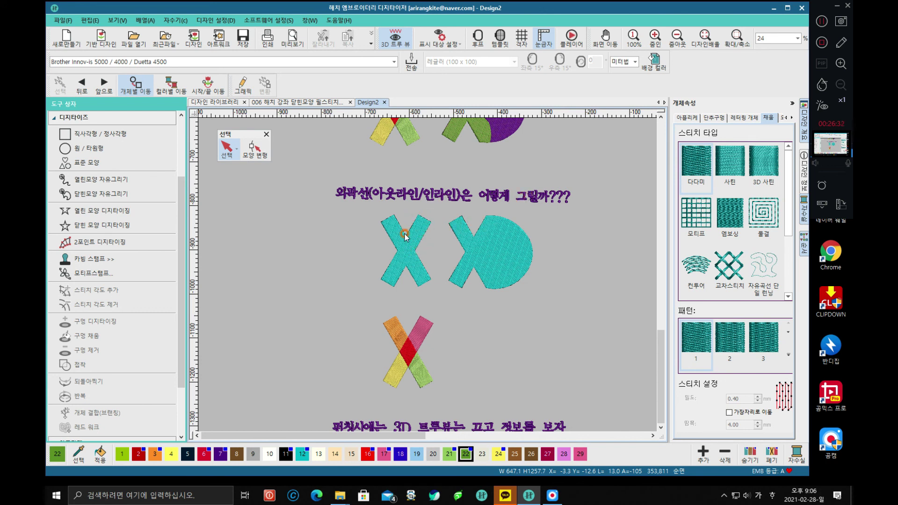
left_click(413, 251)
scroll(416, 255, "up", 2)
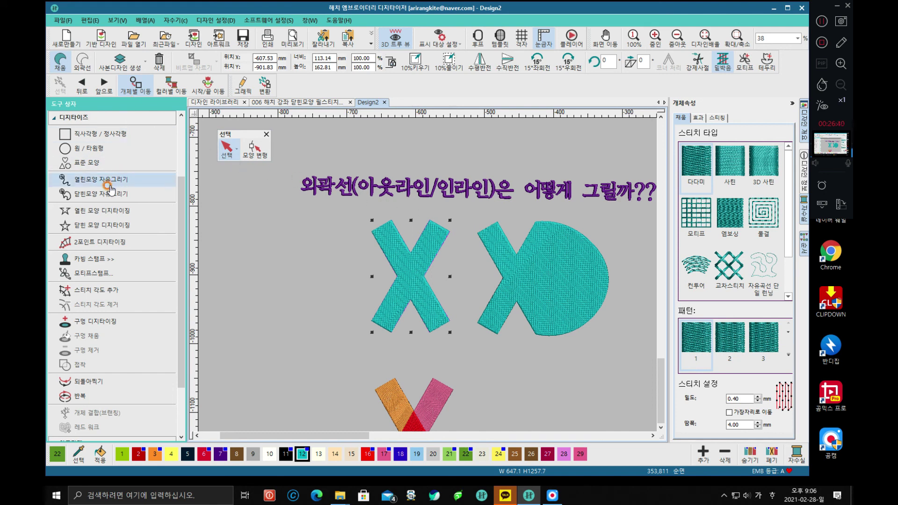
Trace the plain teal X corner by corner as an open-shape single-run outline in thread colour 22 and complete it.
left_click(104, 214)
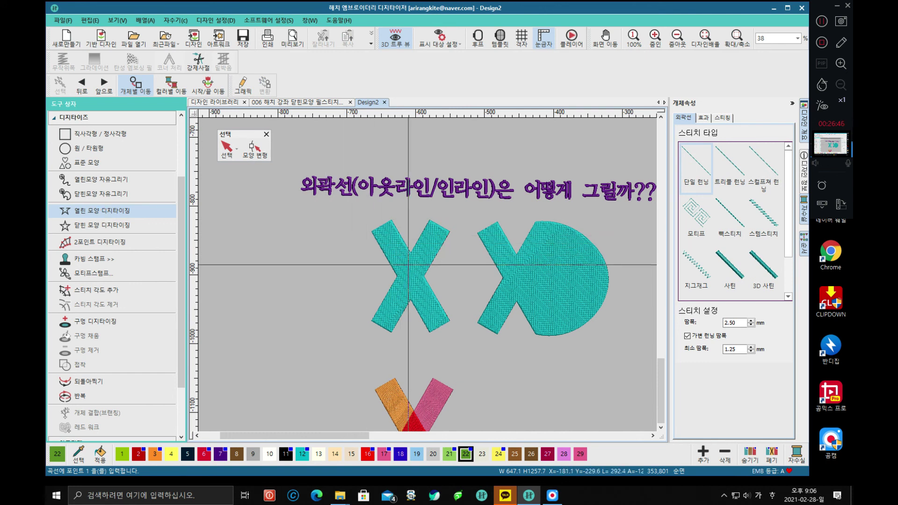
left_click(425, 274)
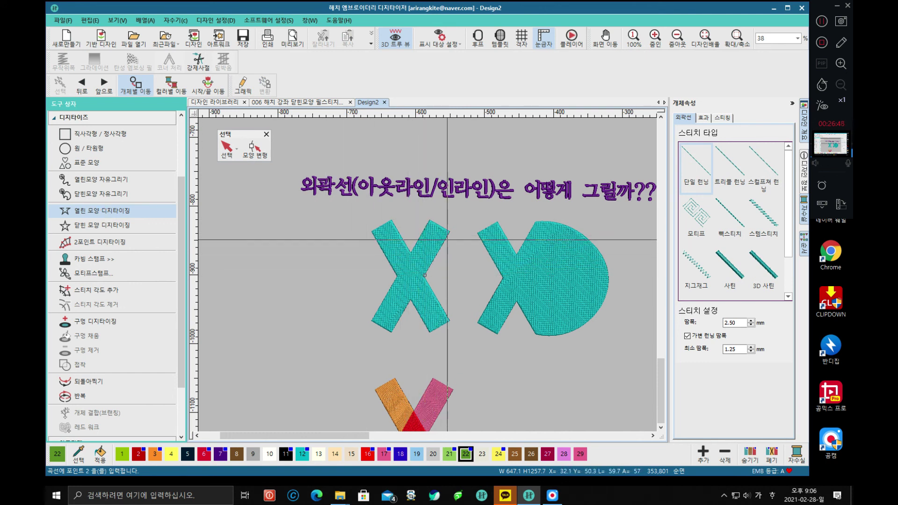
left_click(449, 231)
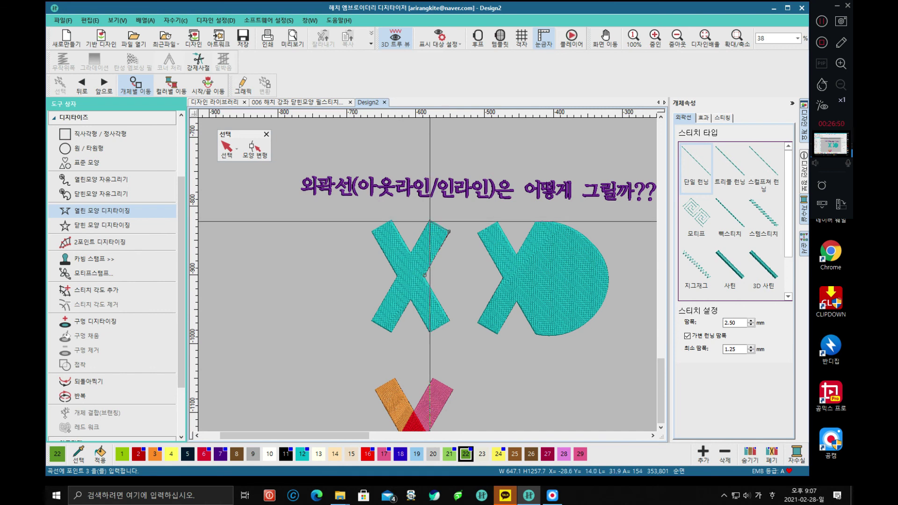
left_click(411, 249)
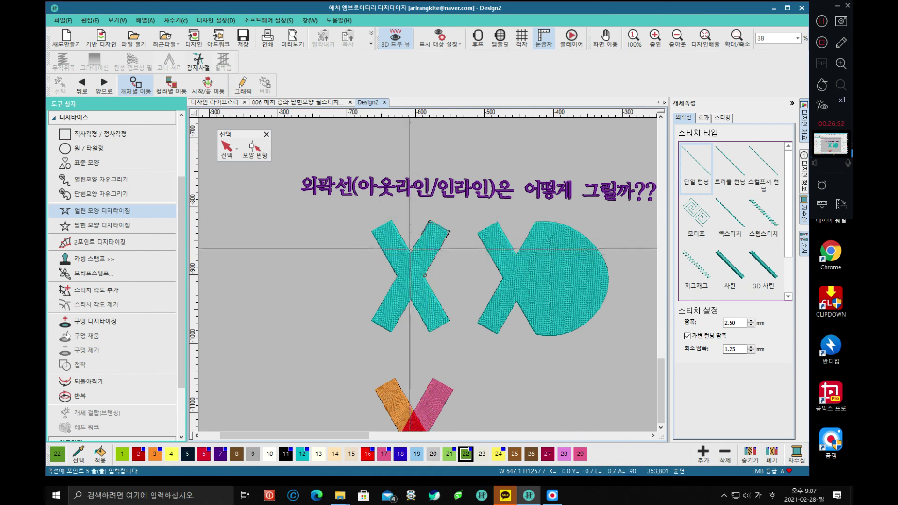
left_click(392, 221)
left_click(372, 232)
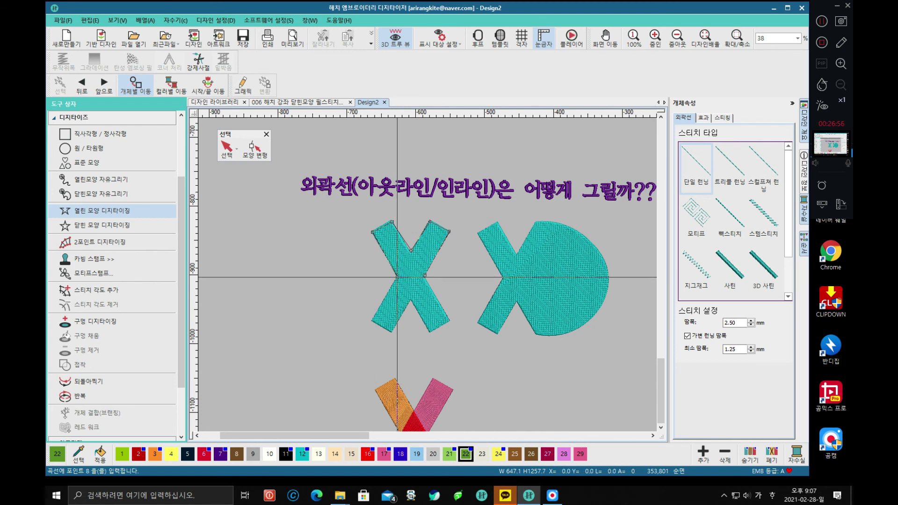
left_click(372, 320)
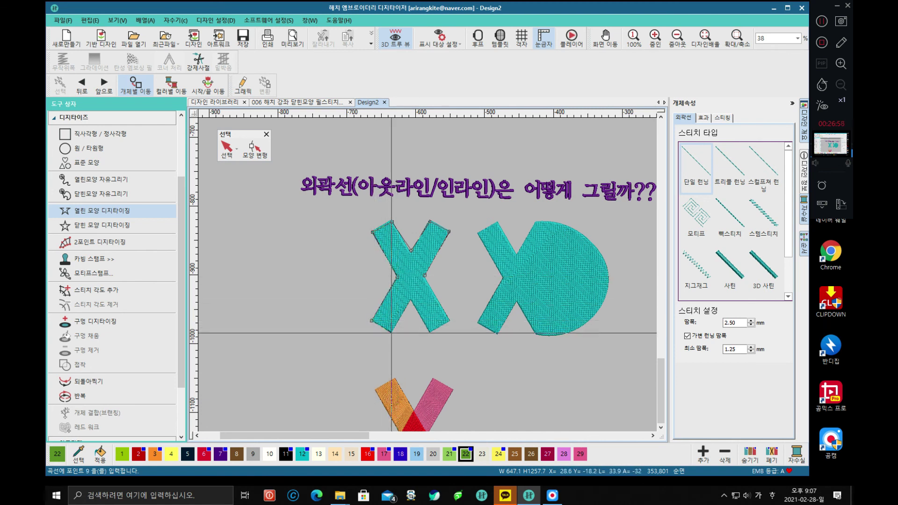
left_click(392, 332)
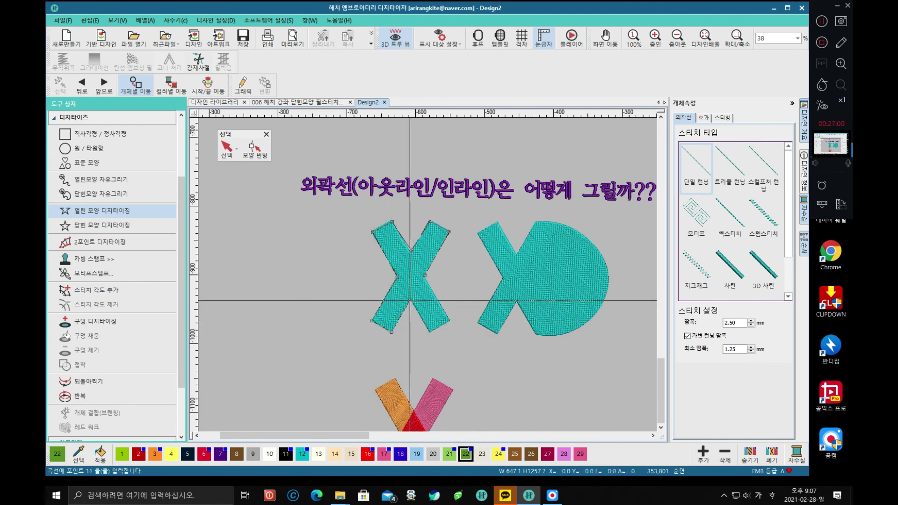
left_click(410, 300)
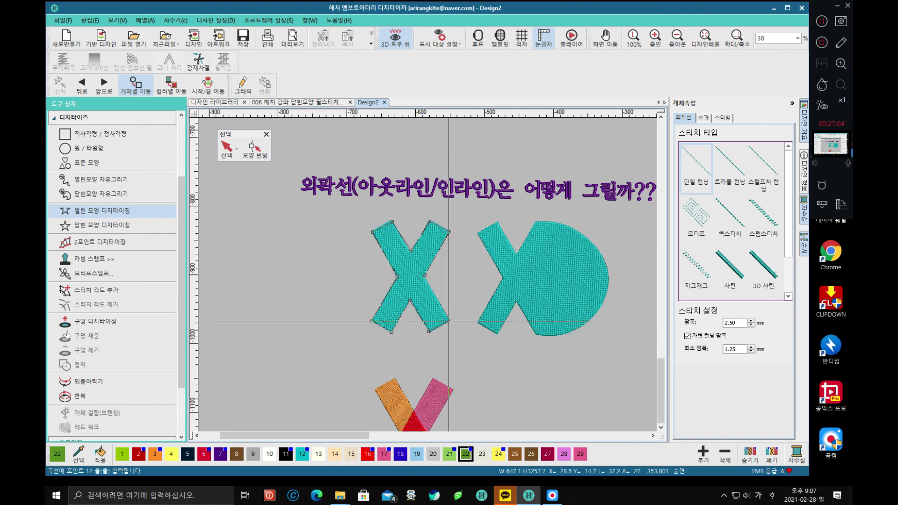
key("Return")
scroll(426, 273, "up", 2)
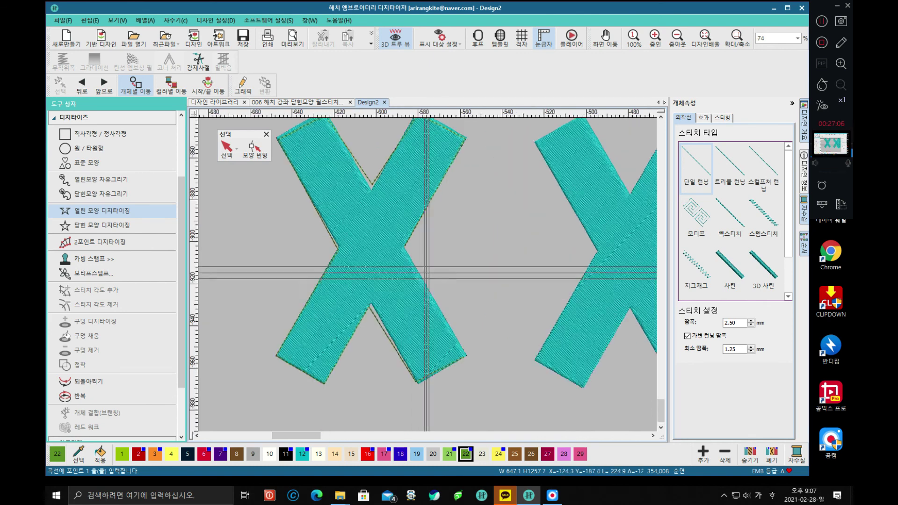
scroll(426, 273, "up", 1)
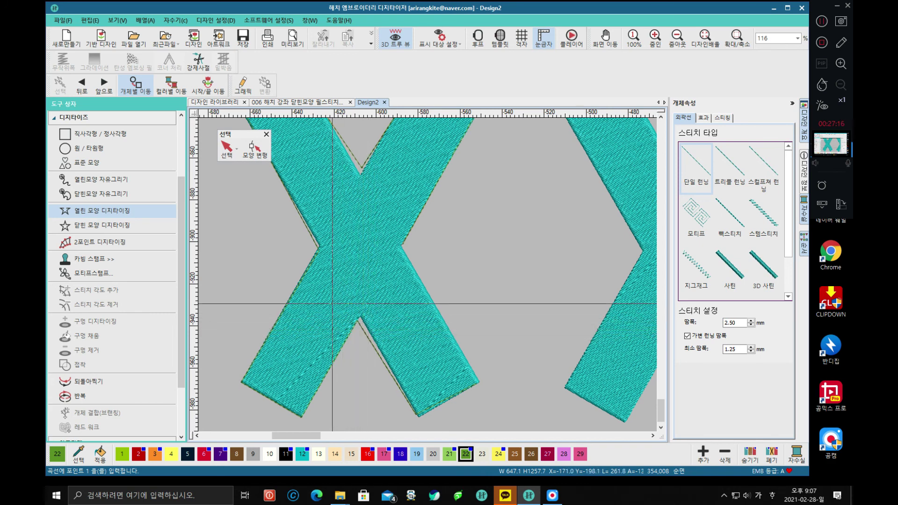
Travel backward object by object, return to object selection and delete the hand-traced outline of the plain X.
left_click(88, 93)
left_click(89, 93)
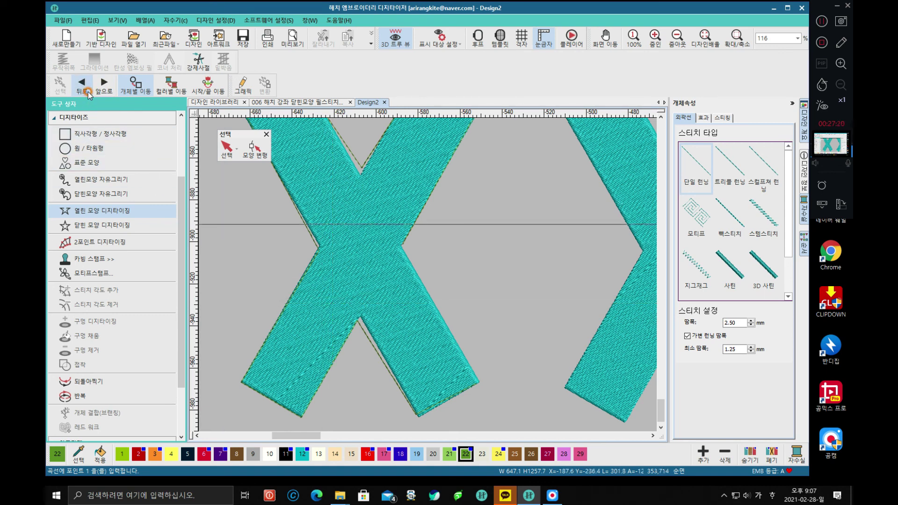
left_click(87, 92)
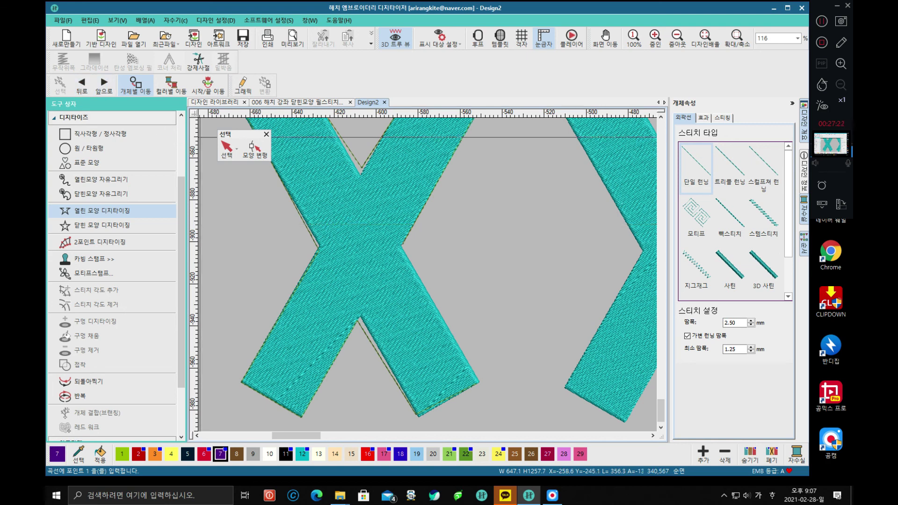
left_click(227, 150)
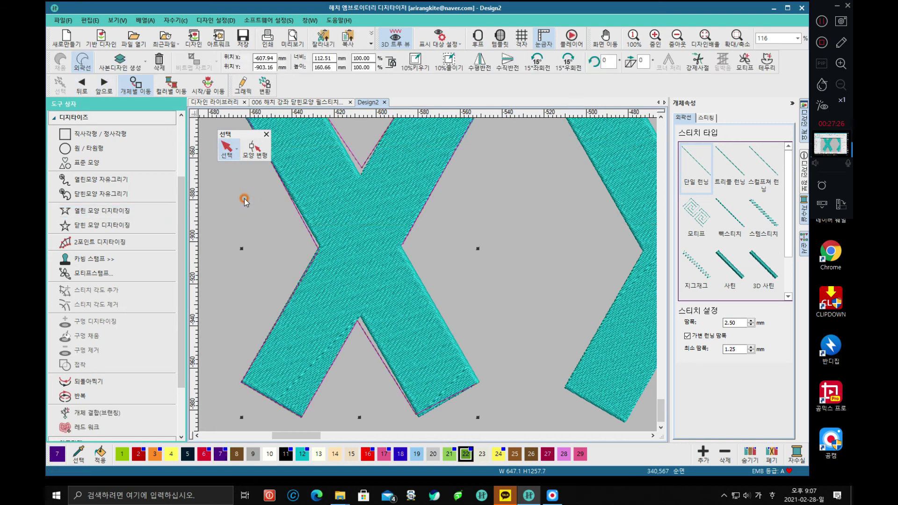
left_click(243, 215)
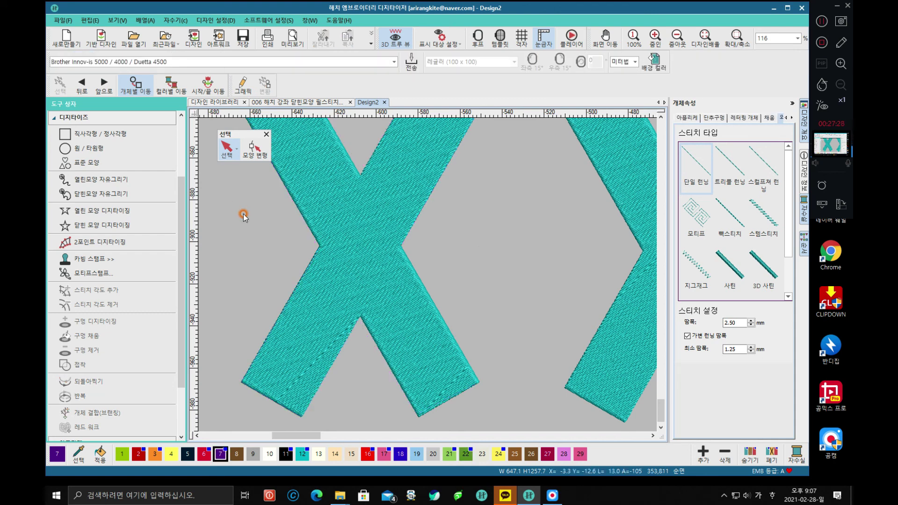
Select the plain teal X and duplicate it exactly in place.
scroll(428, 275, "down", 1)
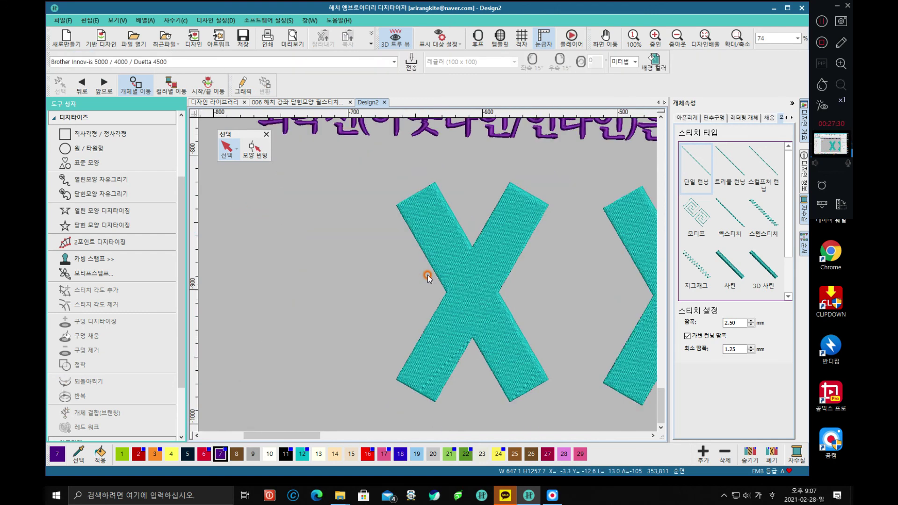
scroll(428, 276, "up", 1)
scroll(427, 275, "down", 1)
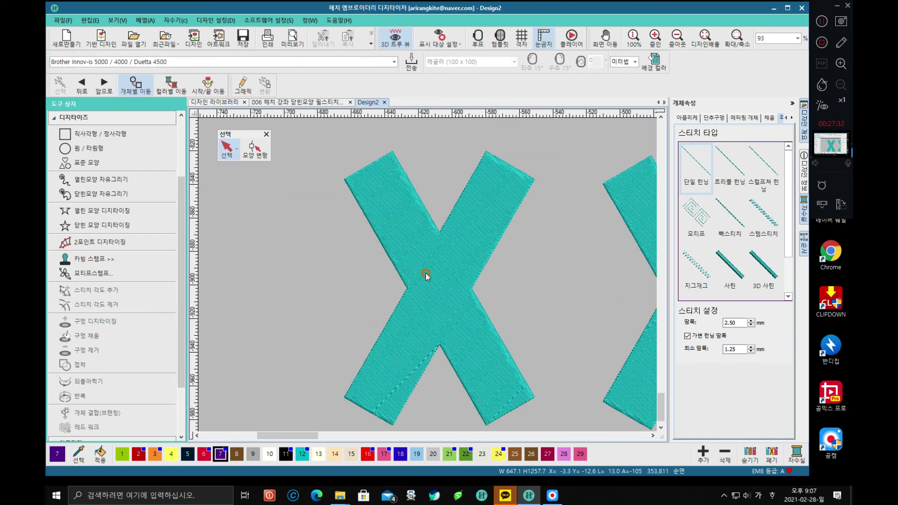
left_click(387, 234)
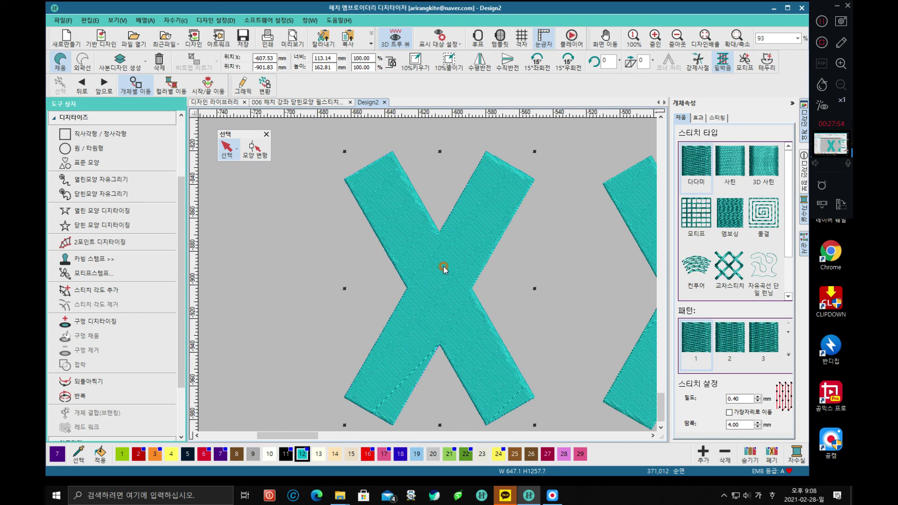
Move the duplicate X aside twice to reveal the original beneath, undoing each move.
left_click_drag(438, 273, 347, 274)
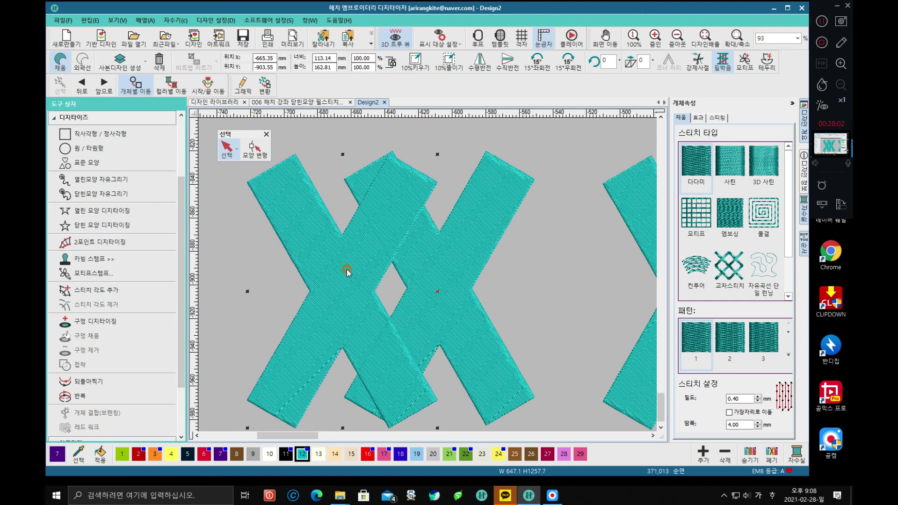
key("ctrl+z")
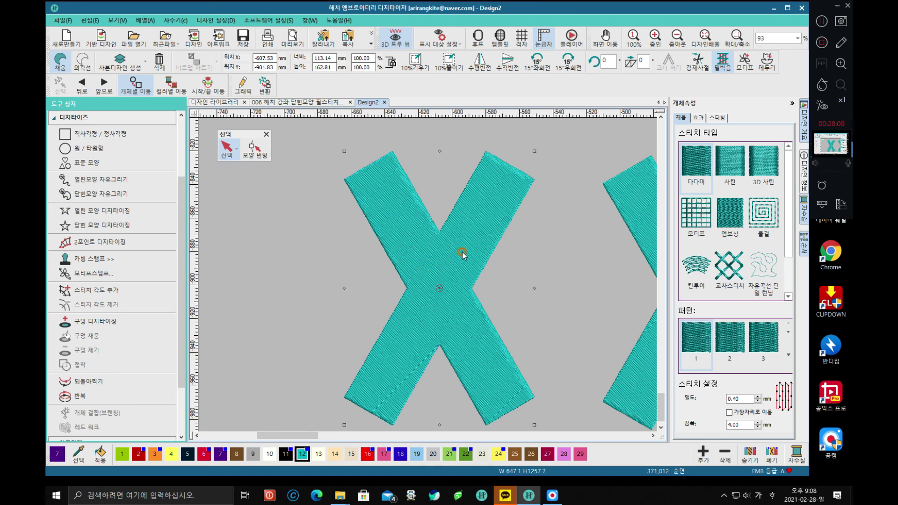
left_click_drag(461, 243, 408, 242)
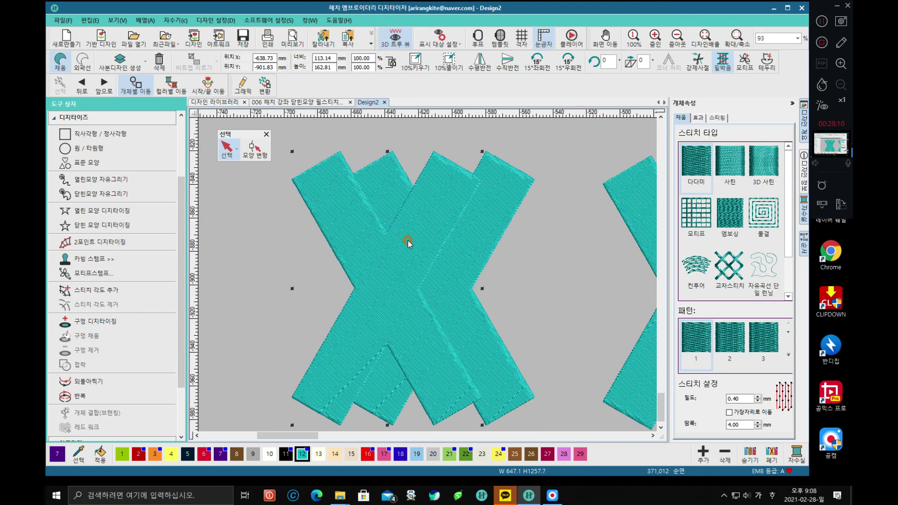
key("Escape")
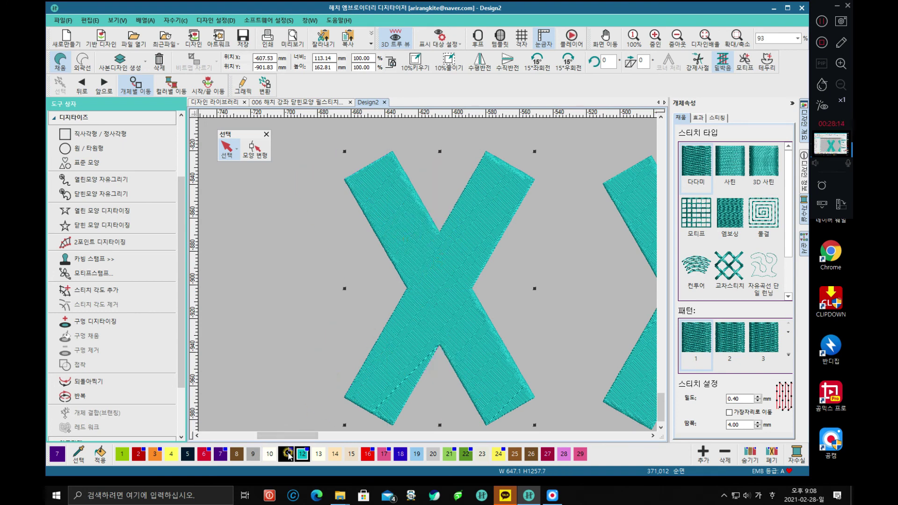
Recolour the duplicate X with thread colour 11, check it with an undone move and convert its fill to a single-run outline.
left_click(287, 455)
left_click_drag(439, 322, 392, 322)
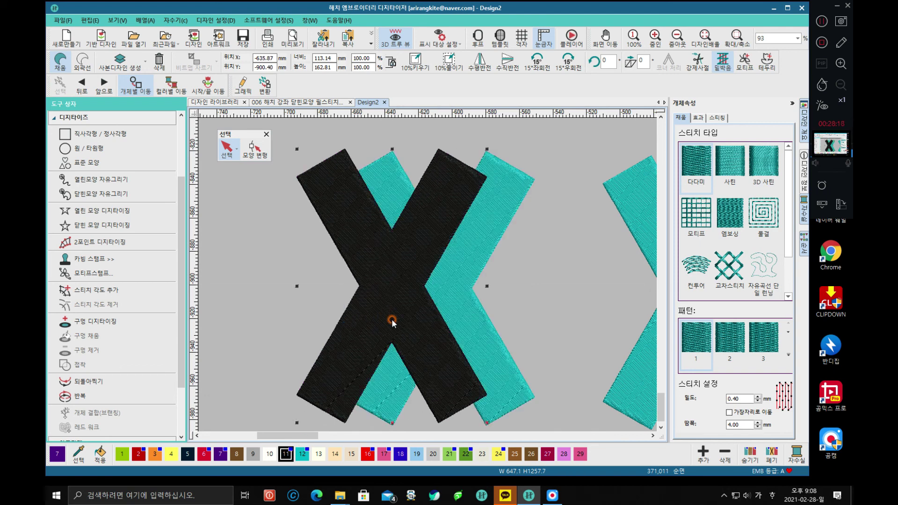
key("Escape")
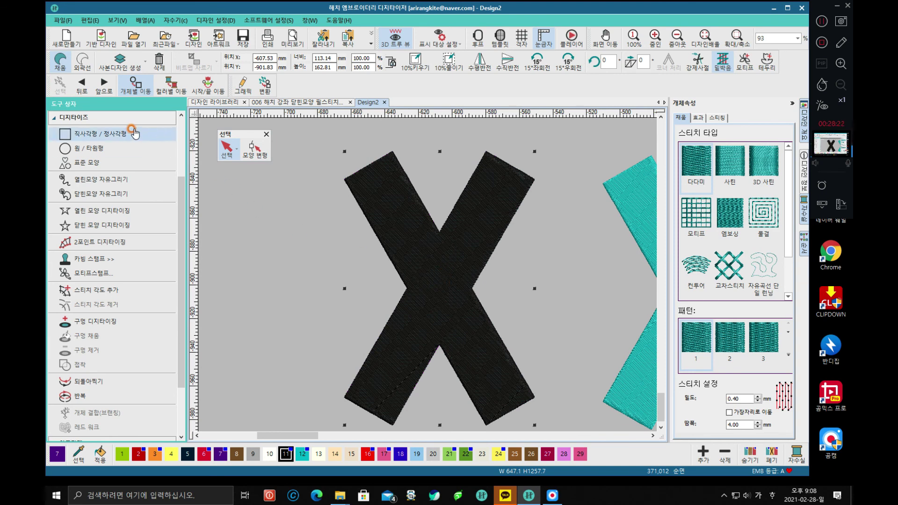
left_click(82, 64)
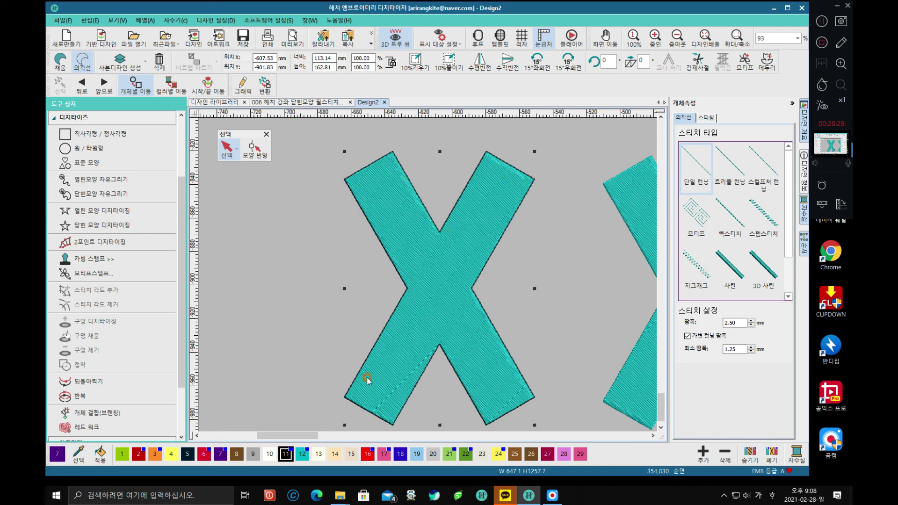
Shift the plain teal XD about 9 mm to the right and duplicate it in place.
scroll(339, 298, "down", 5)
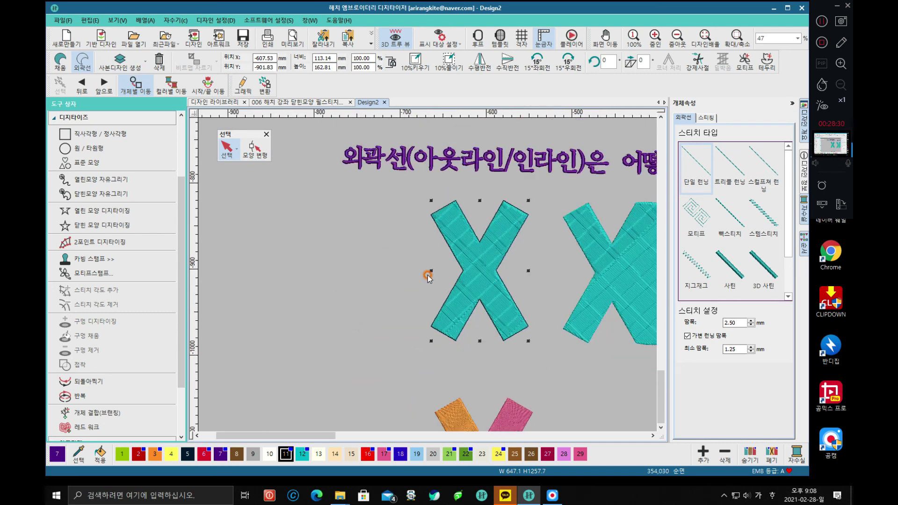
scroll(367, 264, "up", 2)
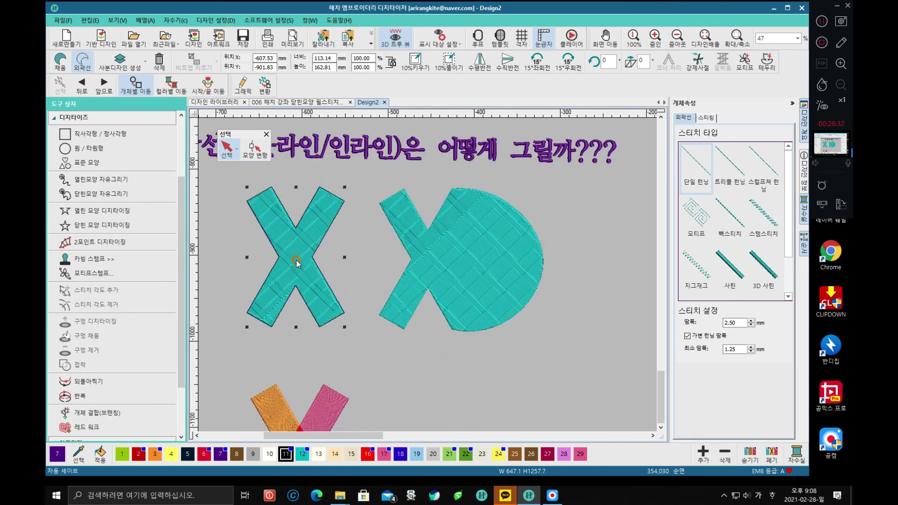
left_click(462, 240)
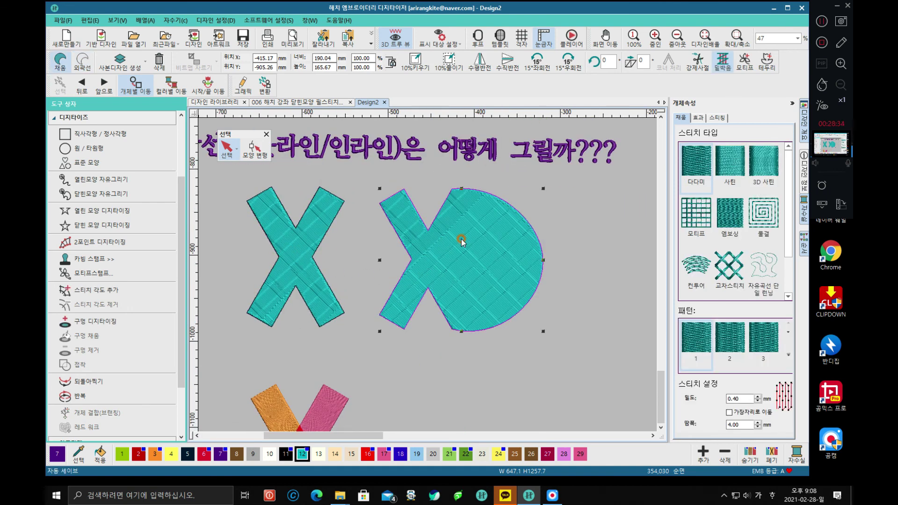
left_click_drag(464, 240, 471, 242)
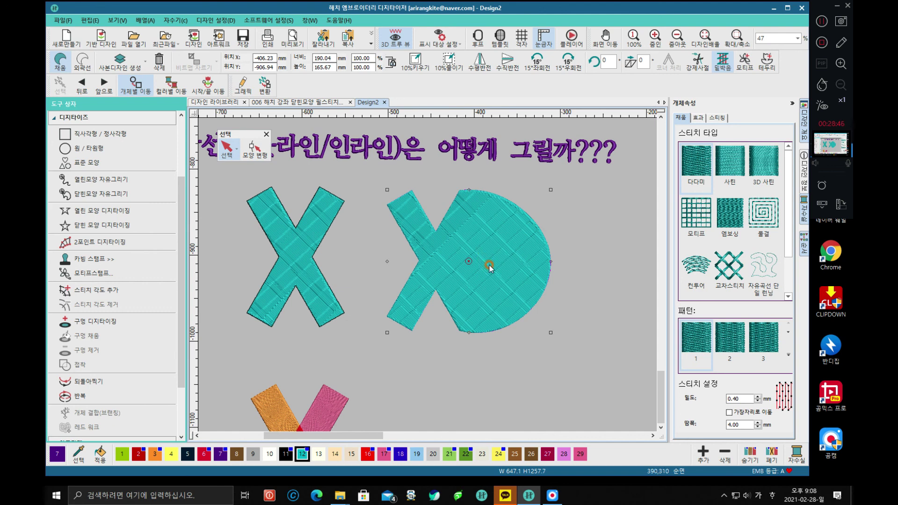
Move the duplicate XD aside to reveal the original and undo the move.
left_click_drag(497, 242, 550, 236)
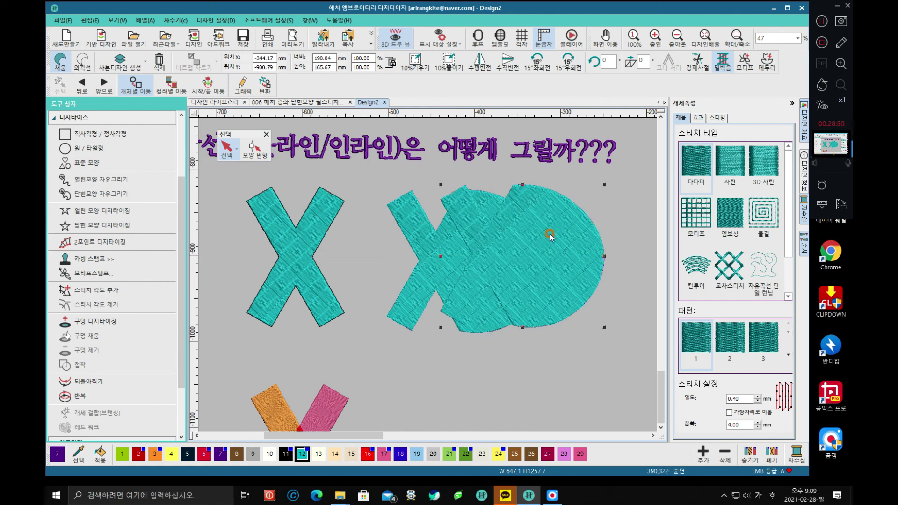
key("ctrl+z")
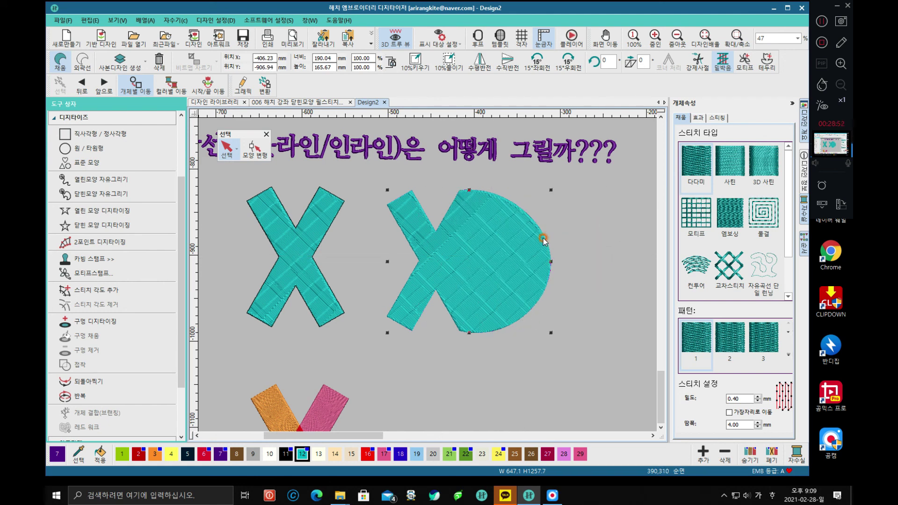
left_click(531, 247)
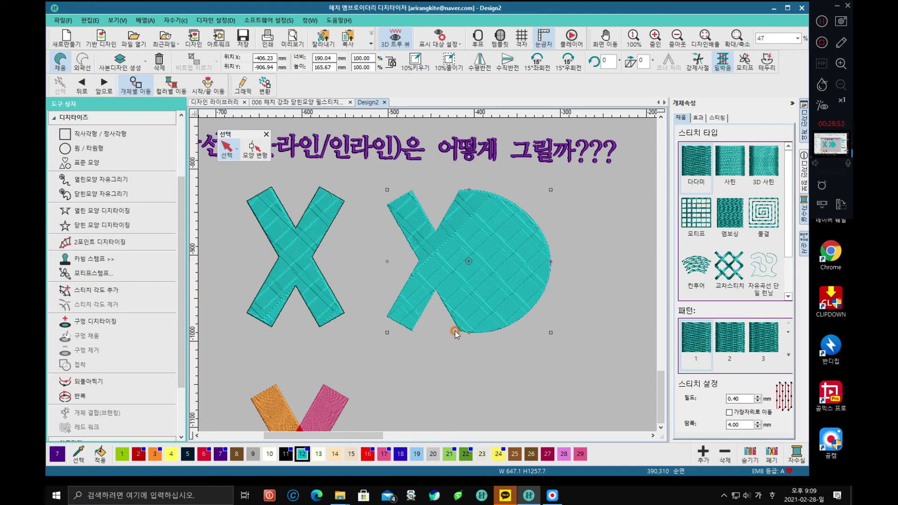
Recolour the duplicate XD with thread colour 16, convert its fill to a single-run outline and check the border up close.
left_click(369, 454)
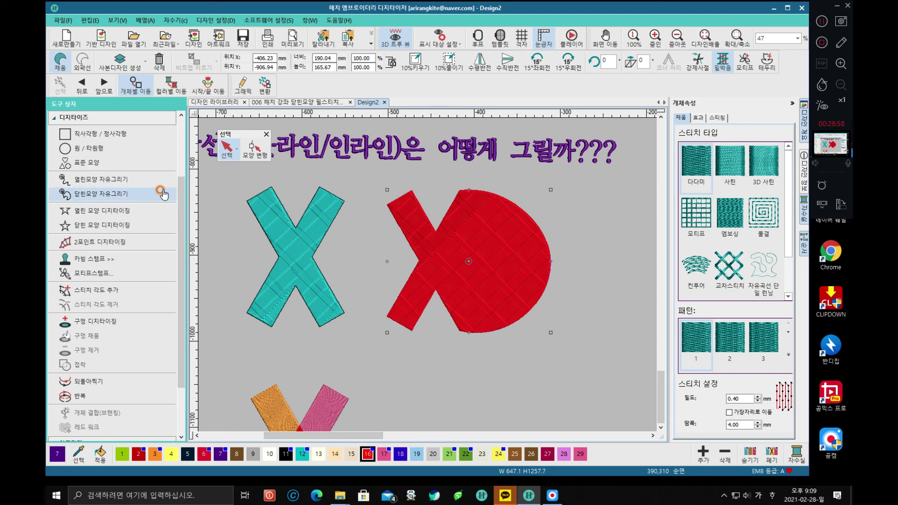
left_click(83, 61)
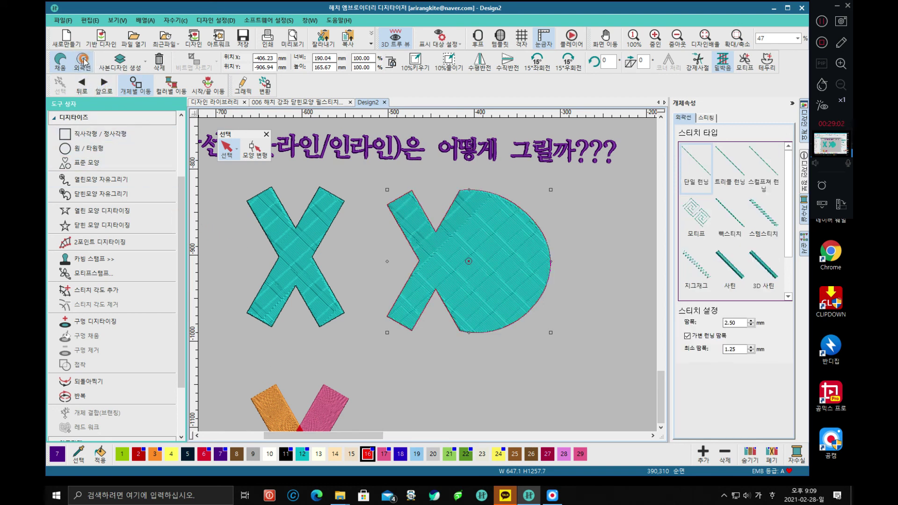
scroll(451, 238, "up", 5)
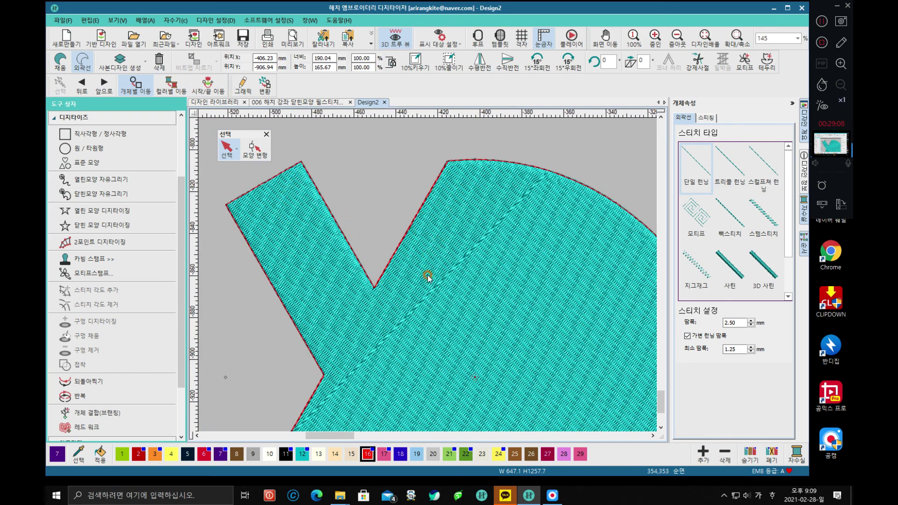
scroll(426, 276, "down", 5)
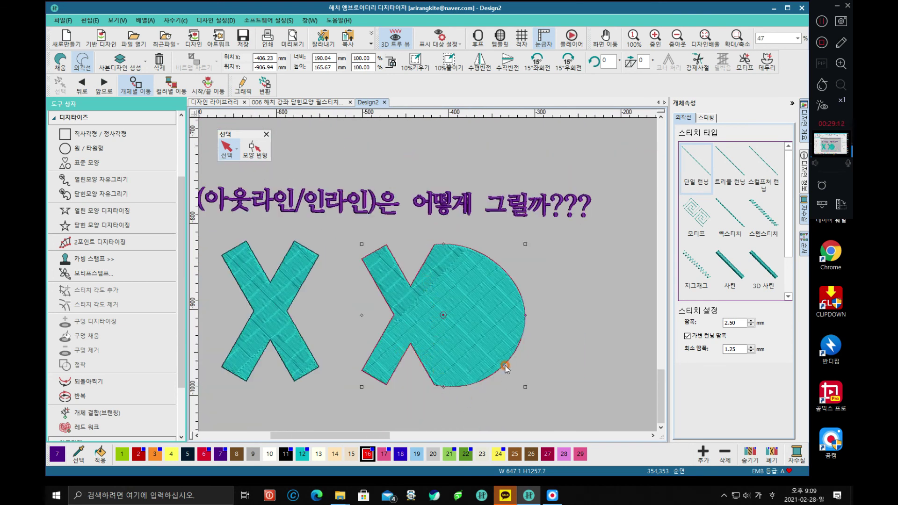
Reshape the duplicate XD's outline by pulling the upper node of its round curve slightly inward, and move the node back to the fill edge.
scroll(443, 265, "up", 6)
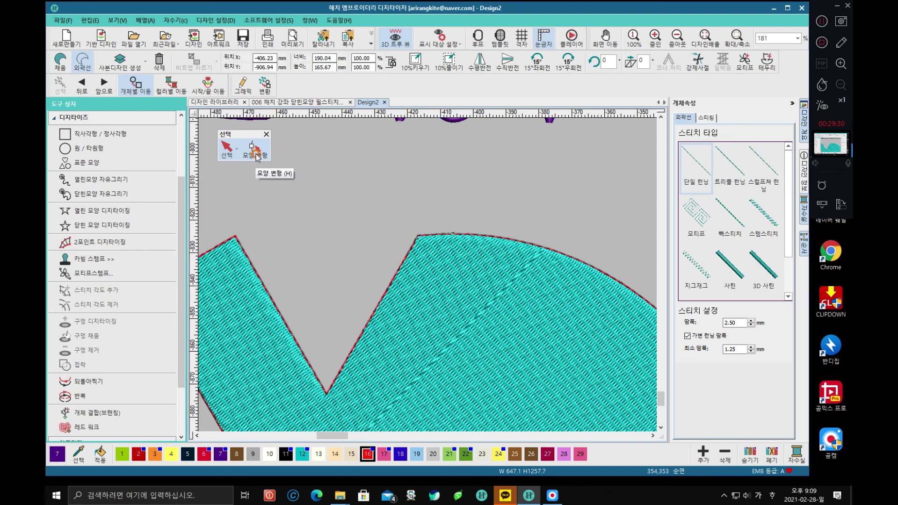
left_click(255, 150)
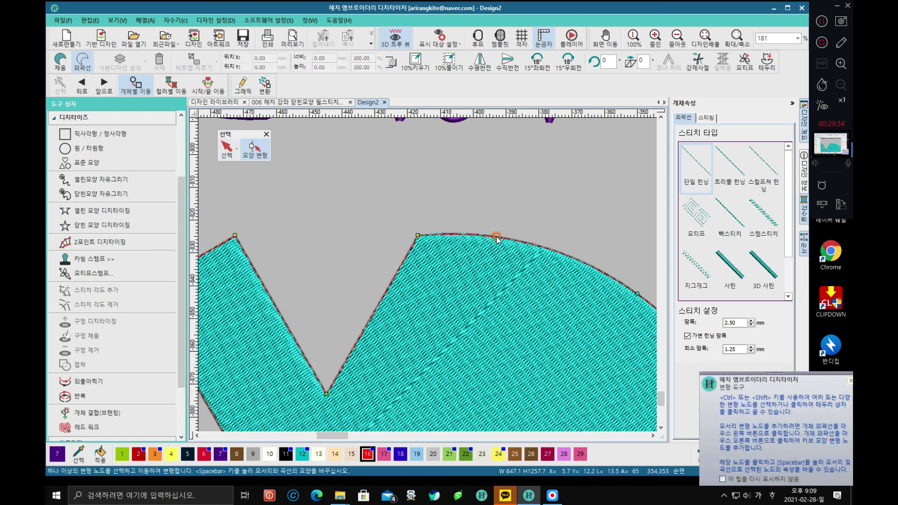
left_click(636, 295)
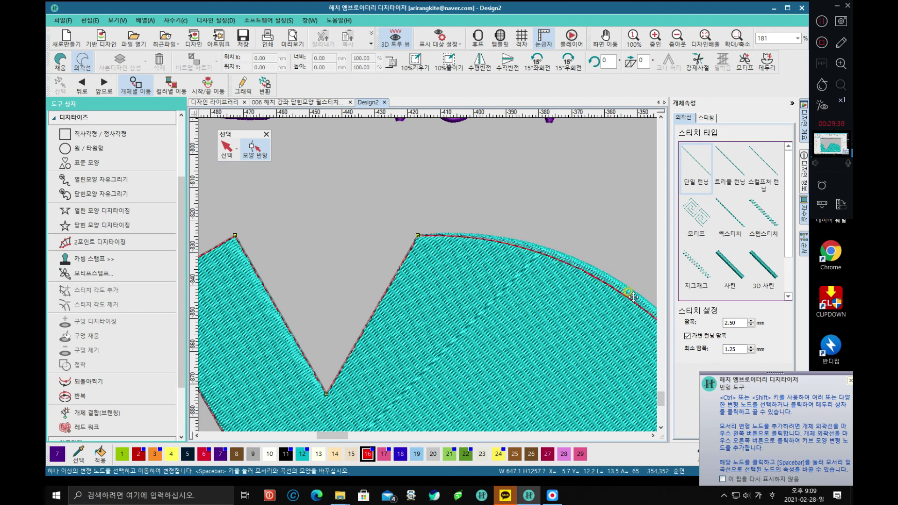
left_click_drag(633, 297, 528, 286)
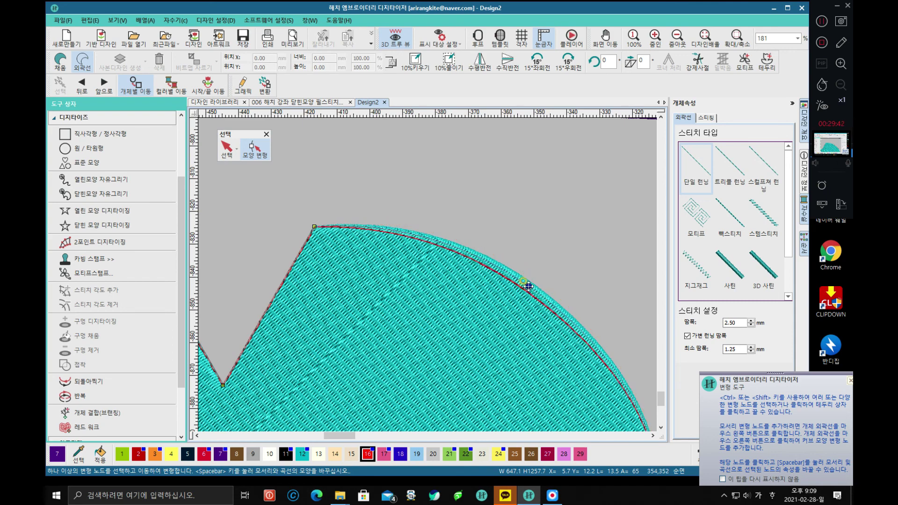
left_click_drag(528, 287, 530, 282)
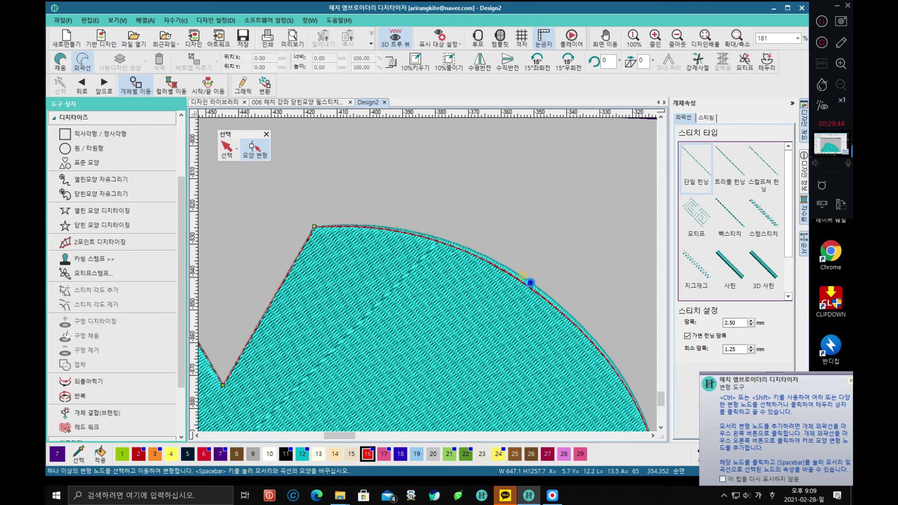
scroll(524, 281, "down", 8)
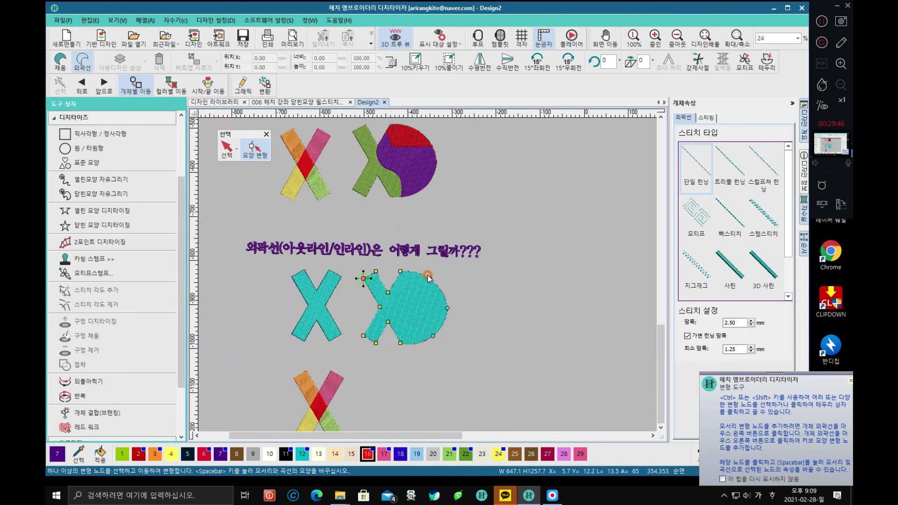
Look over the X and XD samples, the note about 3D TrueView and the mascot further down the design.
scroll(365, 359, "down", 2)
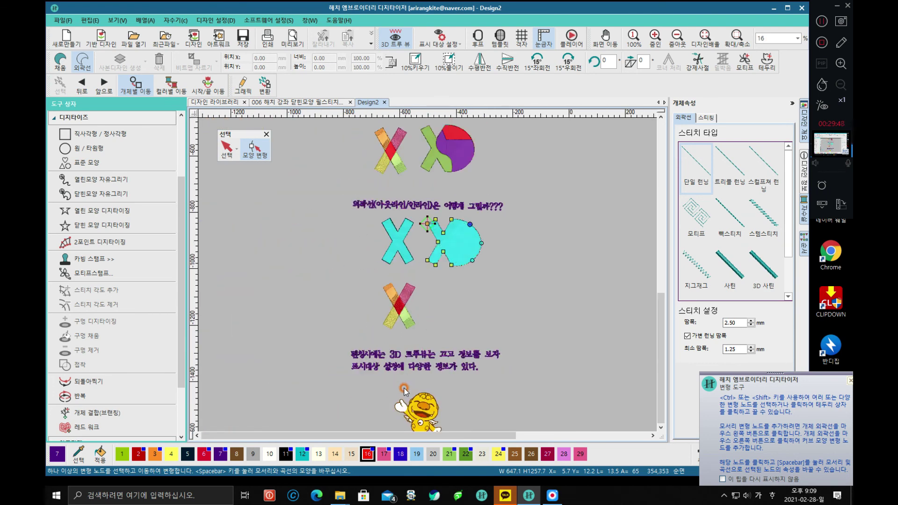
scroll(404, 391, "up", 1)
scroll(429, 282, "down", 4)
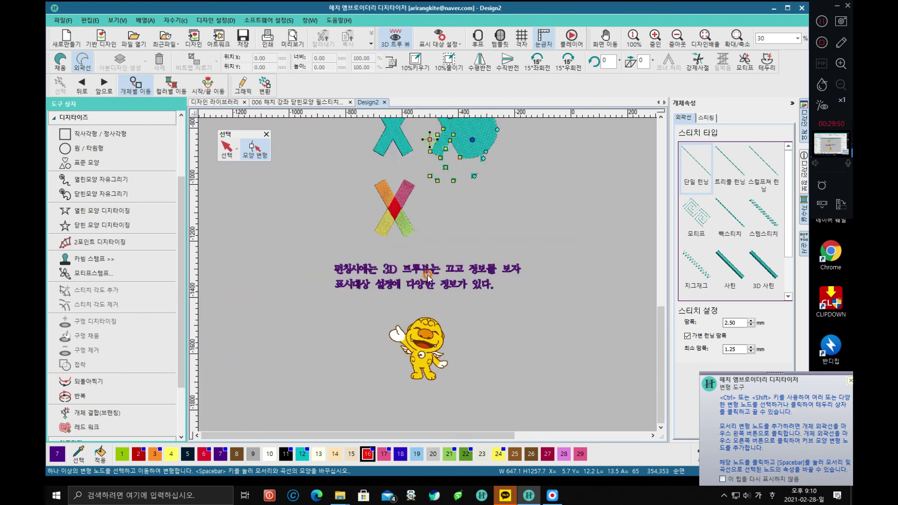
scroll(429, 279, "up", 3)
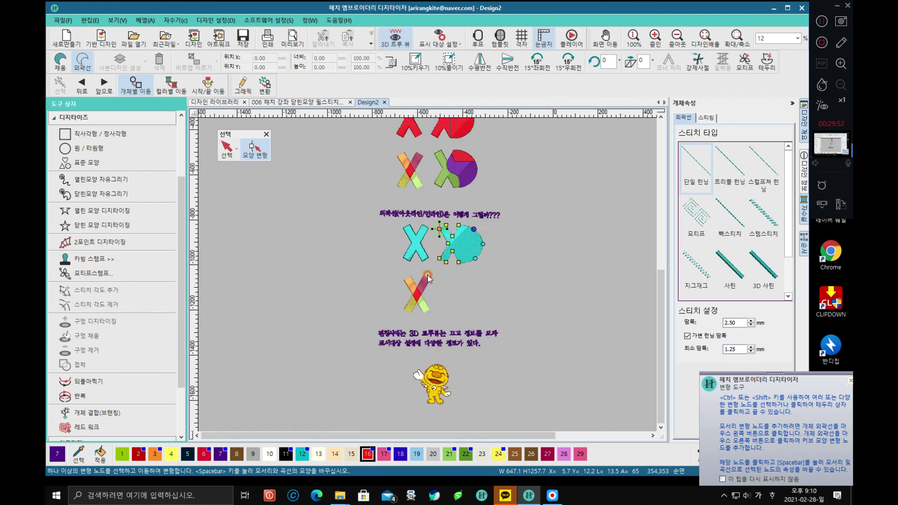
left_click(464, 281)
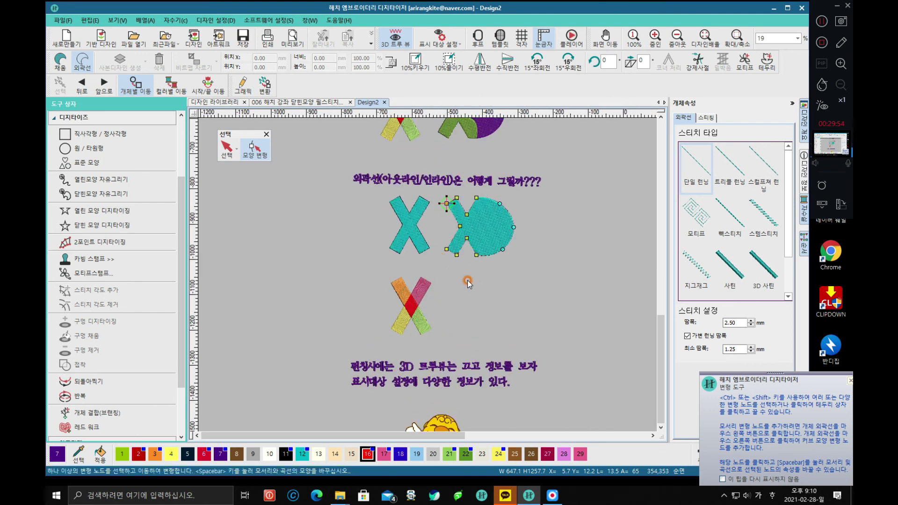
scroll(468, 284, "down", 3)
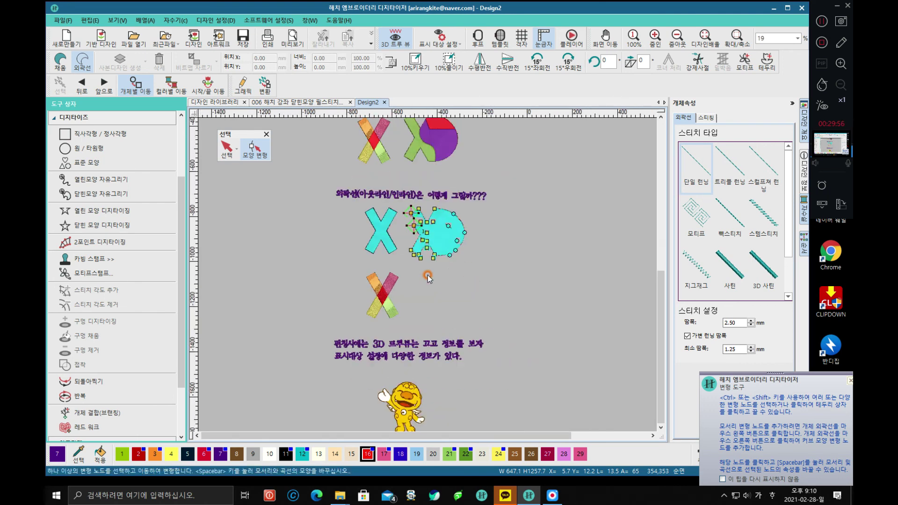
scroll(449, 318, "up", 3)
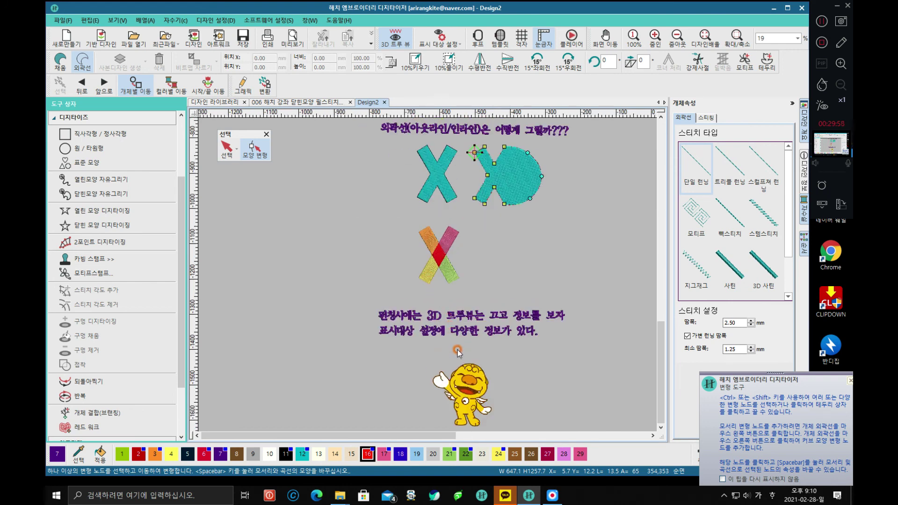
scroll(456, 353, "up", 2)
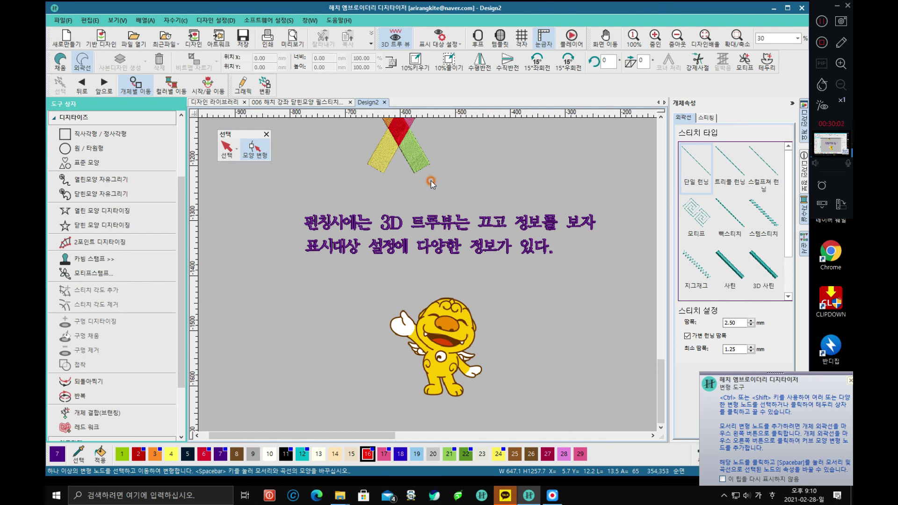
scroll(428, 277, "down", 1)
scroll(428, 278, "up", 2)
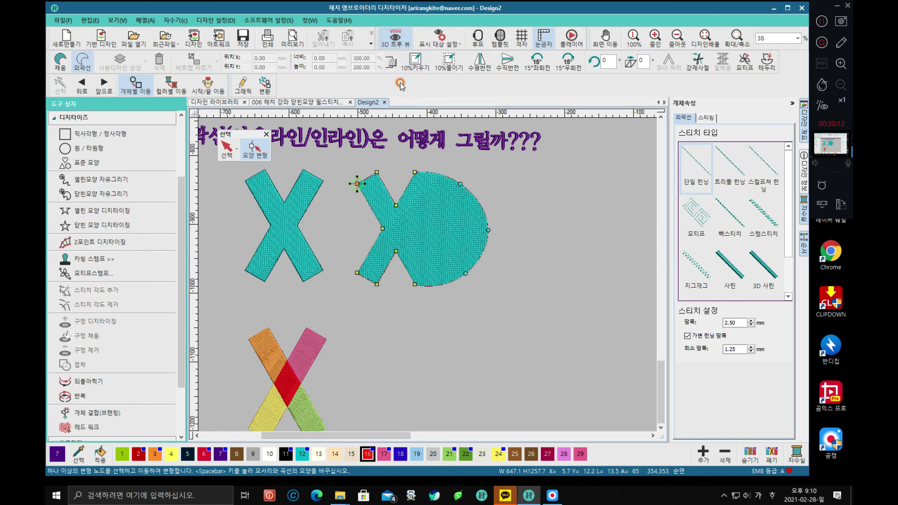
Turn off 3D TrueView, examine the stitch lines in the teal XD's upper arm up close, and turn the view back on.
left_click(398, 49)
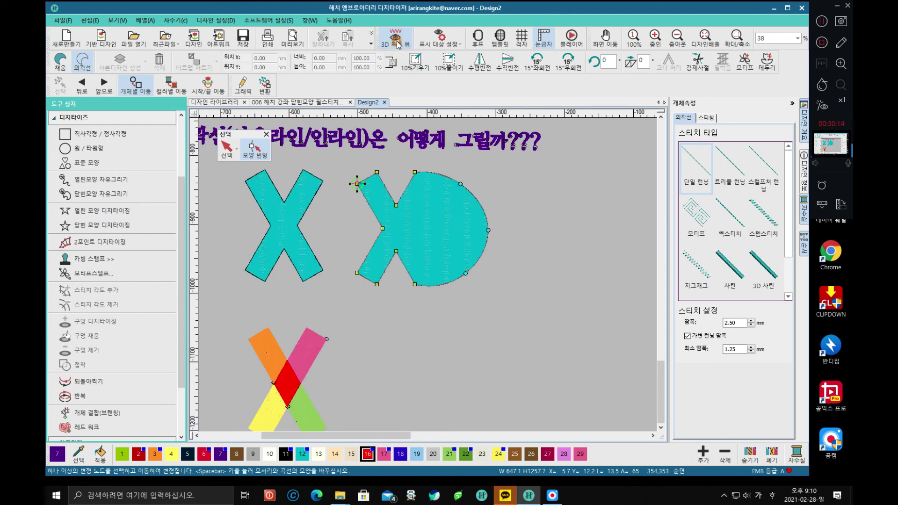
scroll(426, 276, "up", 8)
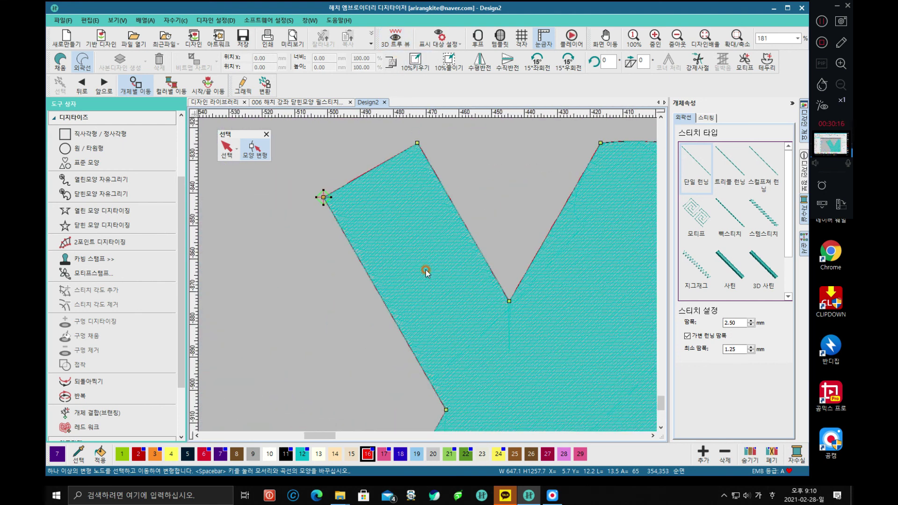
scroll(427, 276, "up", 3)
scroll(405, 242, "up", 4)
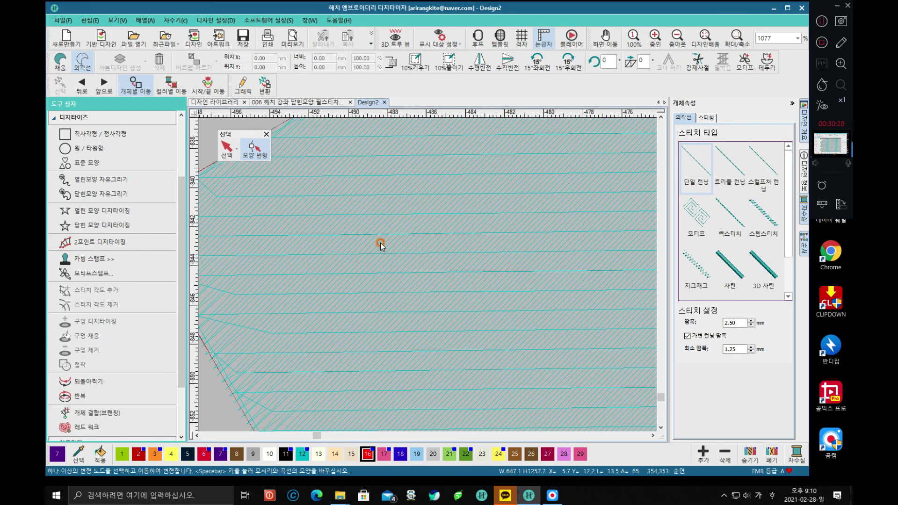
scroll(425, 274, "down", 12)
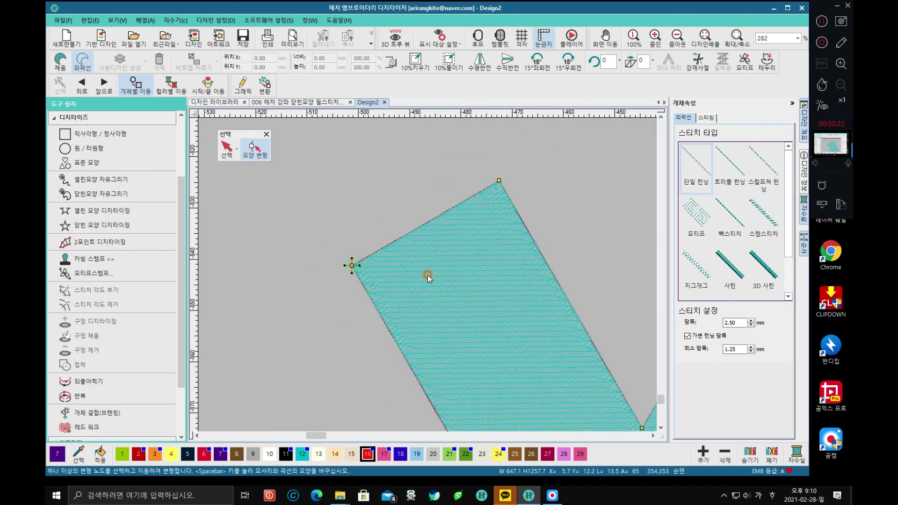
scroll(429, 273, "down", 3)
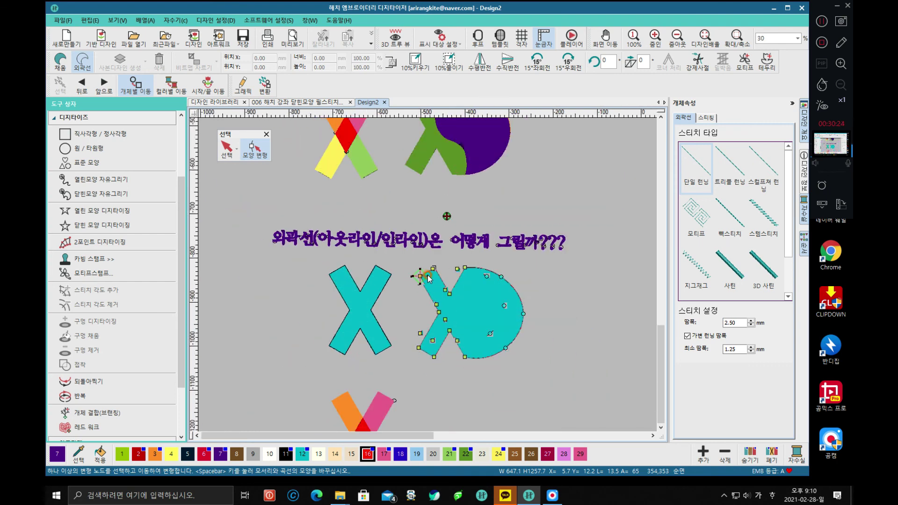
scroll(442, 143, "down", 1)
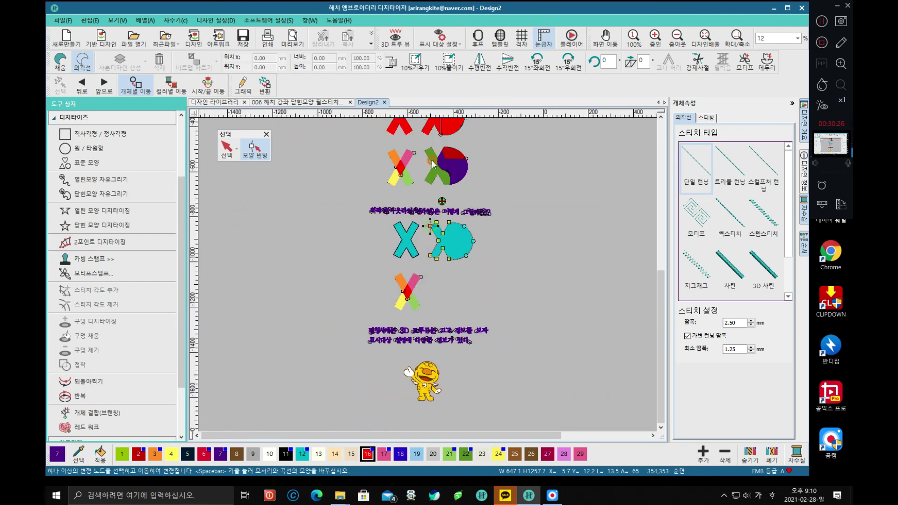
left_click(395, 52)
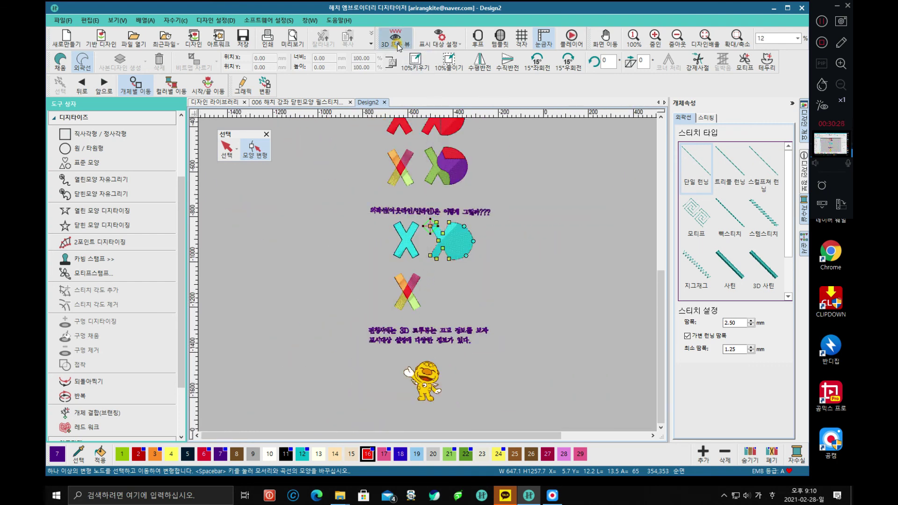
Inspect the red outline against the fill stitches along the XD's lower notch, comparing it with 3D TrueView off and on.
scroll(428, 277, "up", 3)
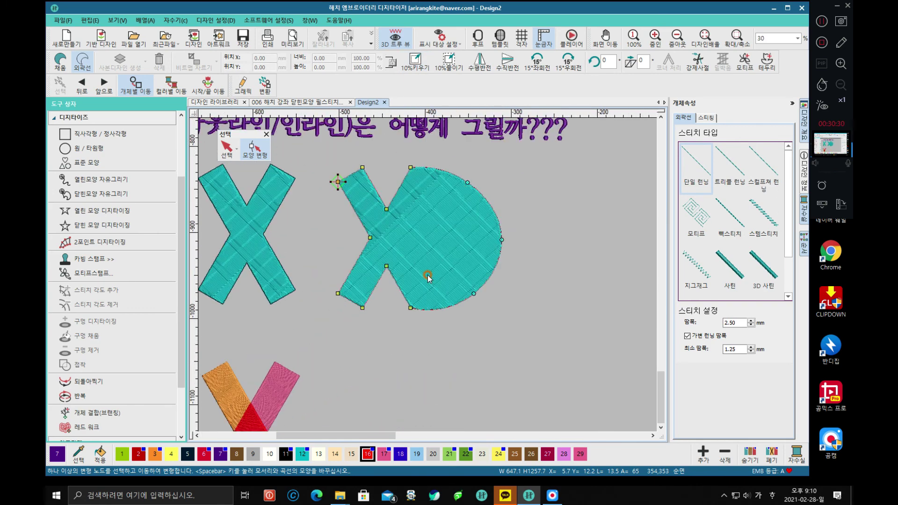
scroll(428, 277, "up", 2)
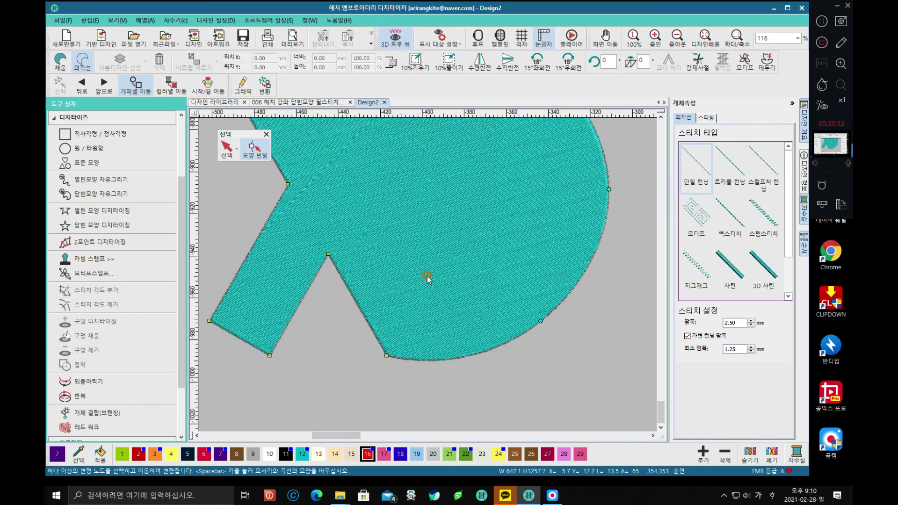
scroll(428, 277, "up", 2)
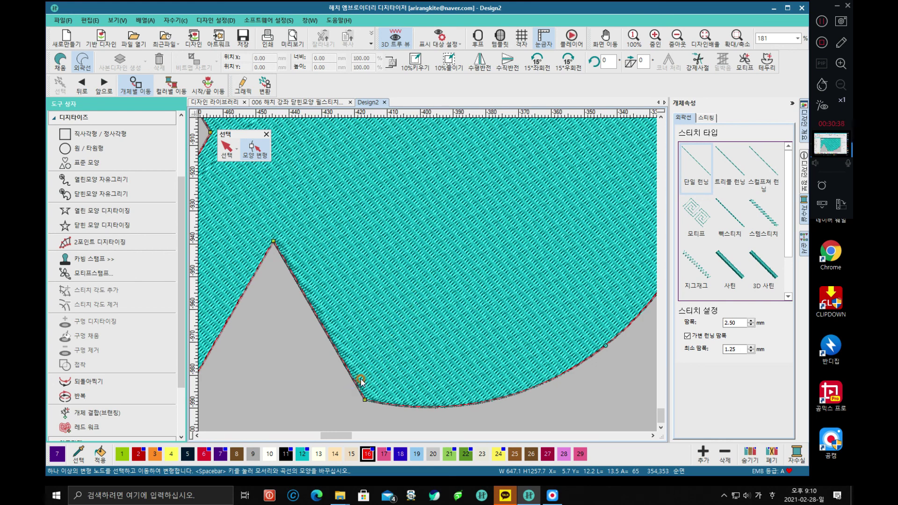
scroll(361, 381, "up", 10)
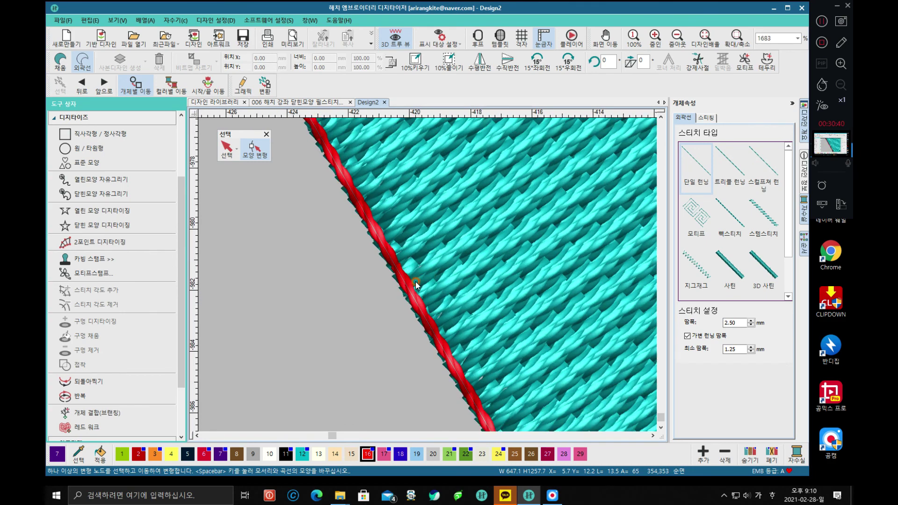
scroll(414, 280, "up", 3)
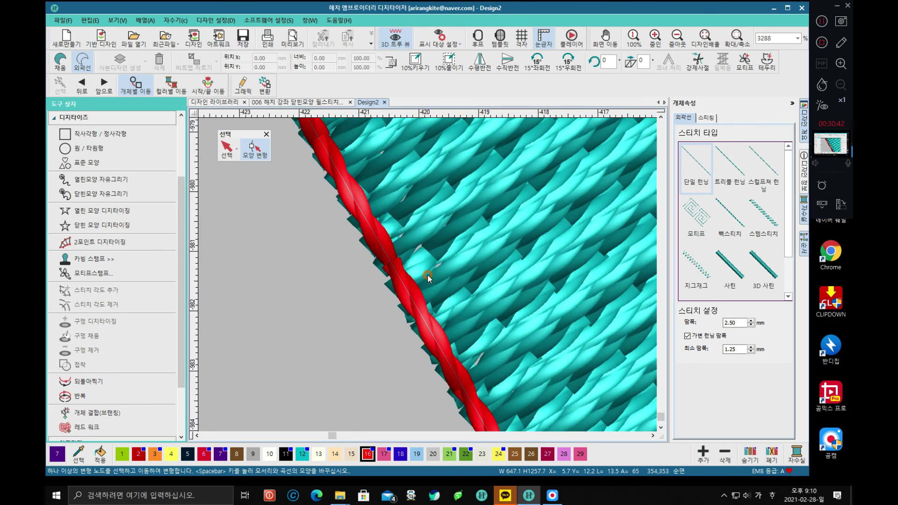
scroll(424, 276, "down", 10)
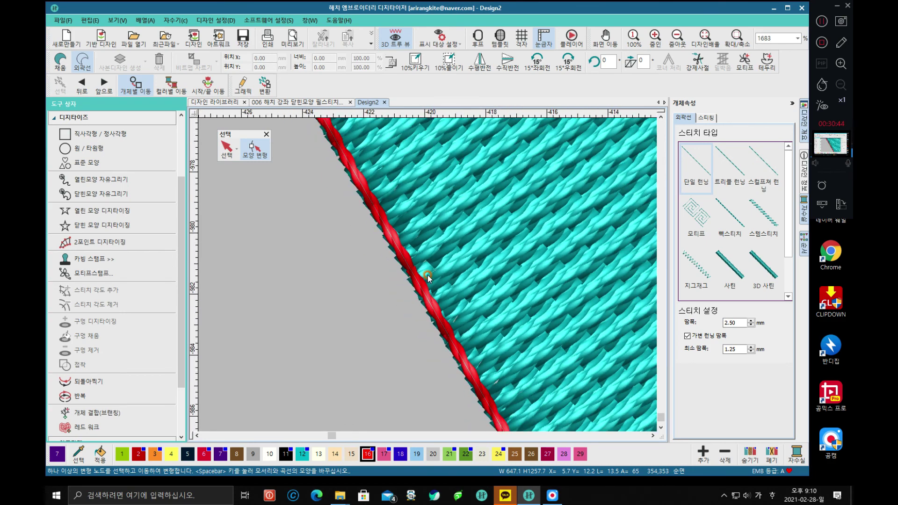
scroll(427, 277, "down", 3)
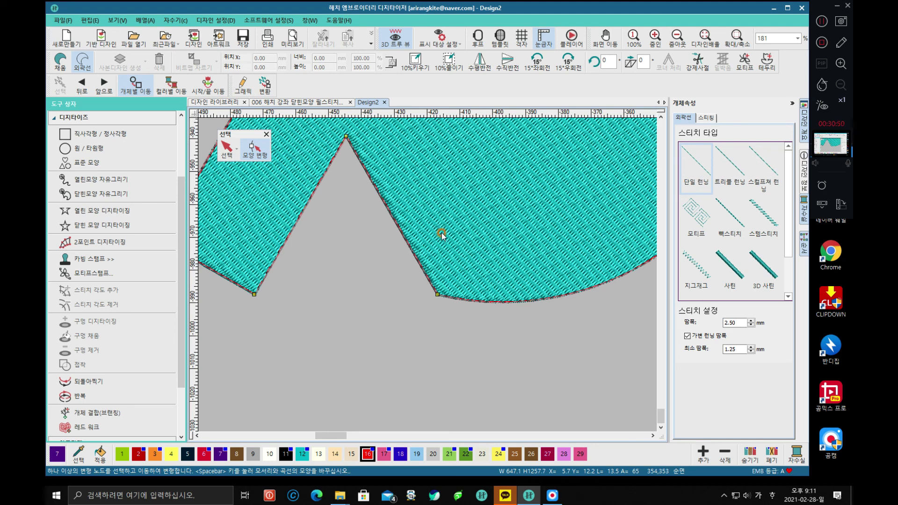
left_click(396, 41)
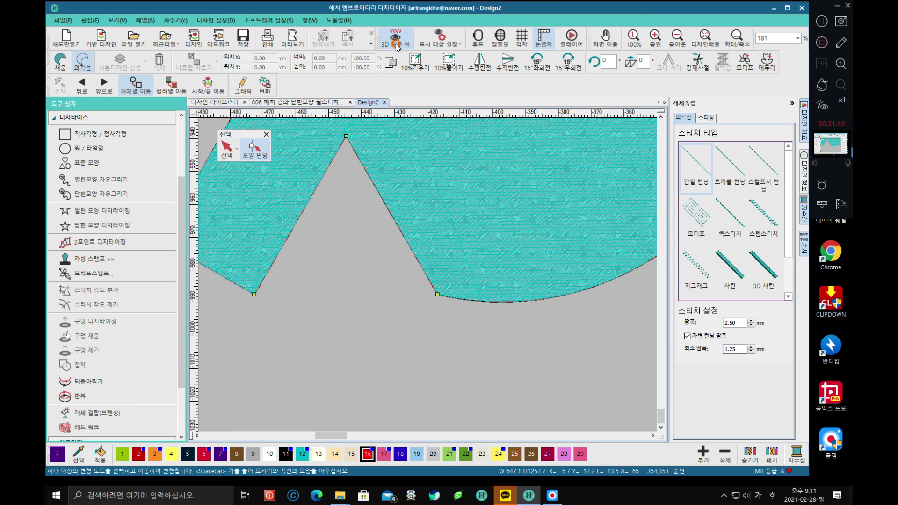
left_click(396, 46)
Examine the yellow mascot design below the notes up close.
scroll(428, 277, "down", 3)
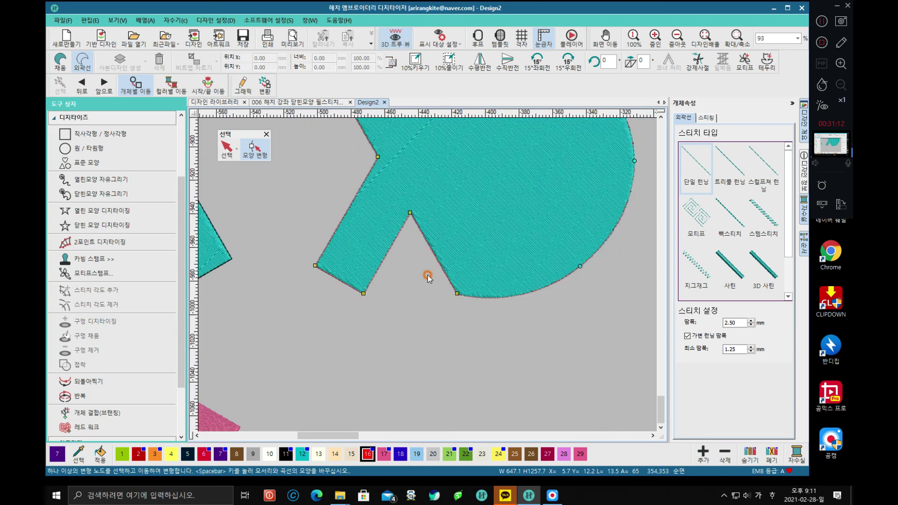
scroll(428, 277, "down", 6)
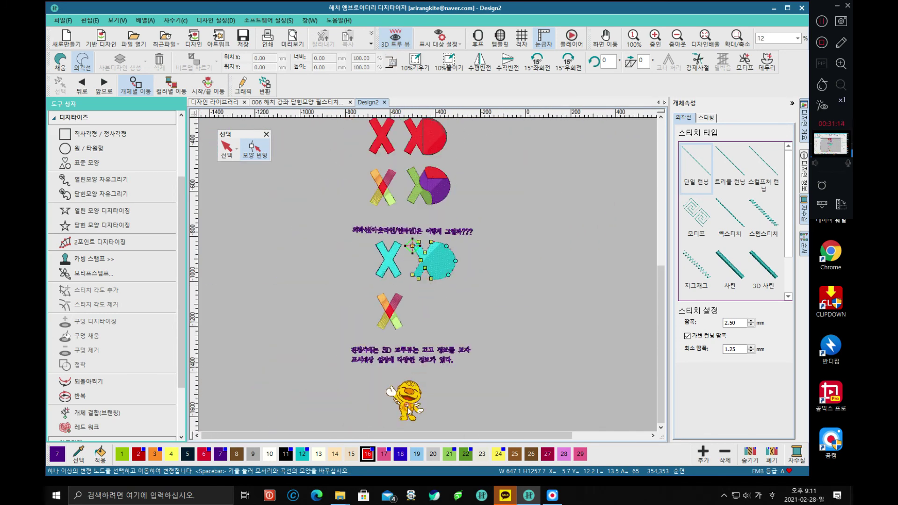
scroll(427, 275, "down", 4)
scroll(428, 275, "up", 5)
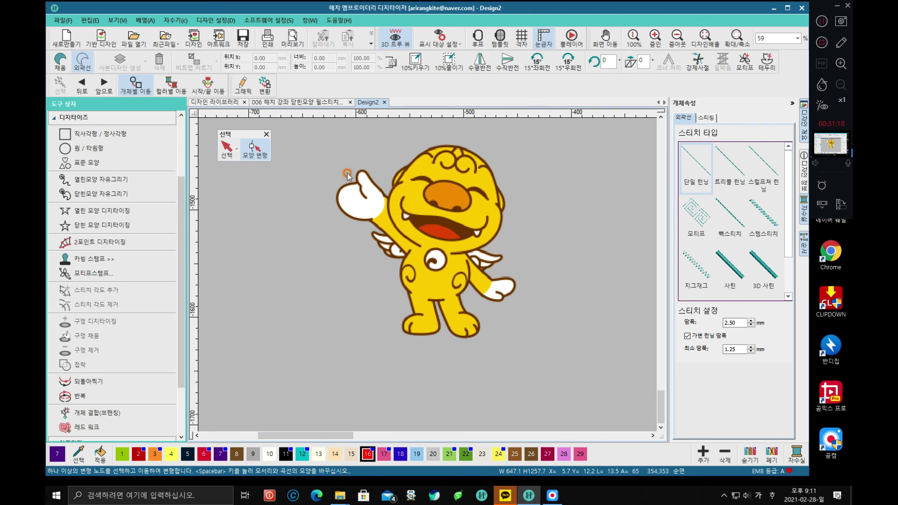
Create a new blank design and insert the artwork thum_001_x3 from the haechi_emoticons_png folder.
left_click(65, 38)
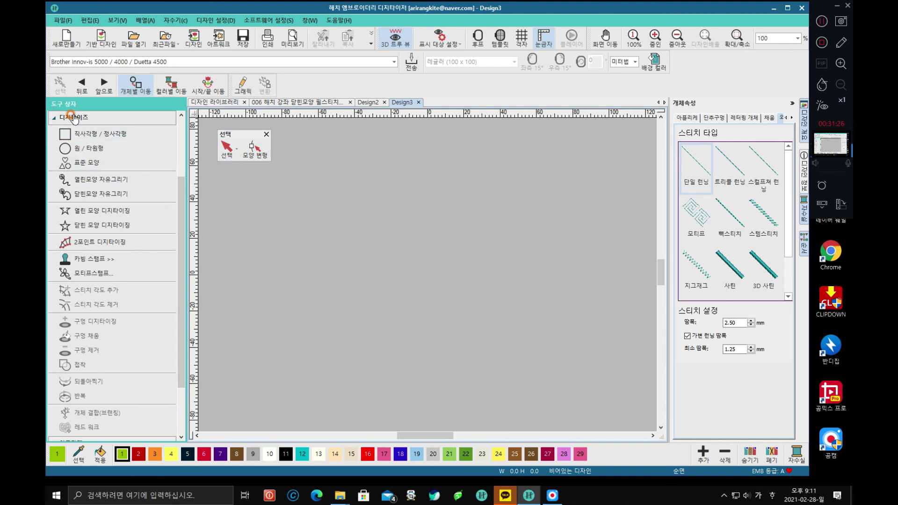
scroll(73, 211, "up", 3)
left_click(73, 210)
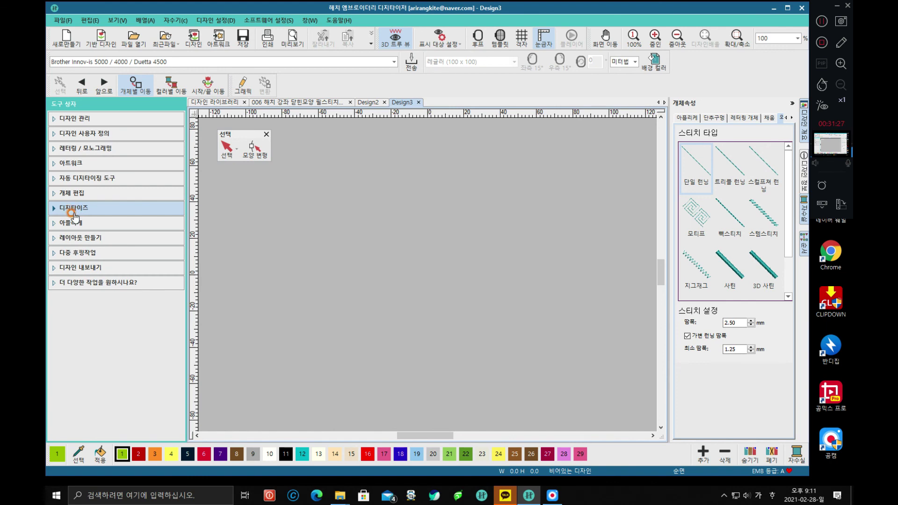
left_click(83, 165)
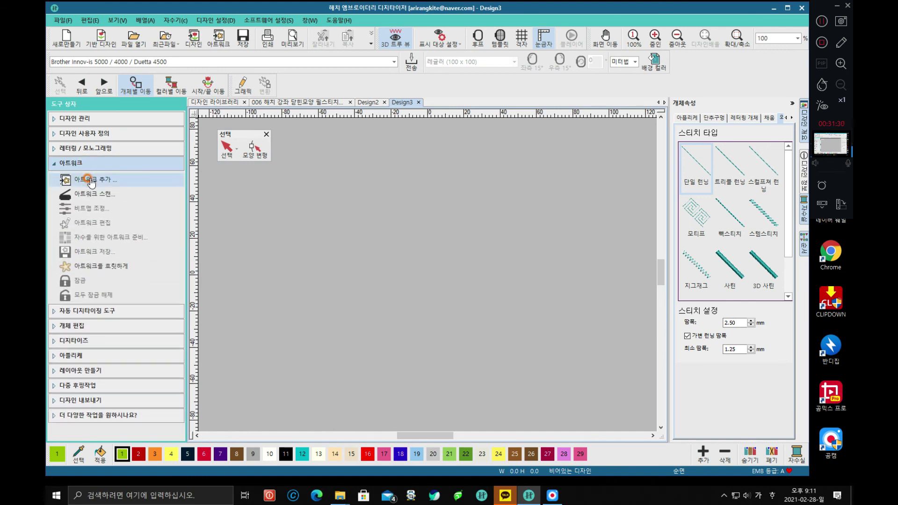
left_click(91, 181)
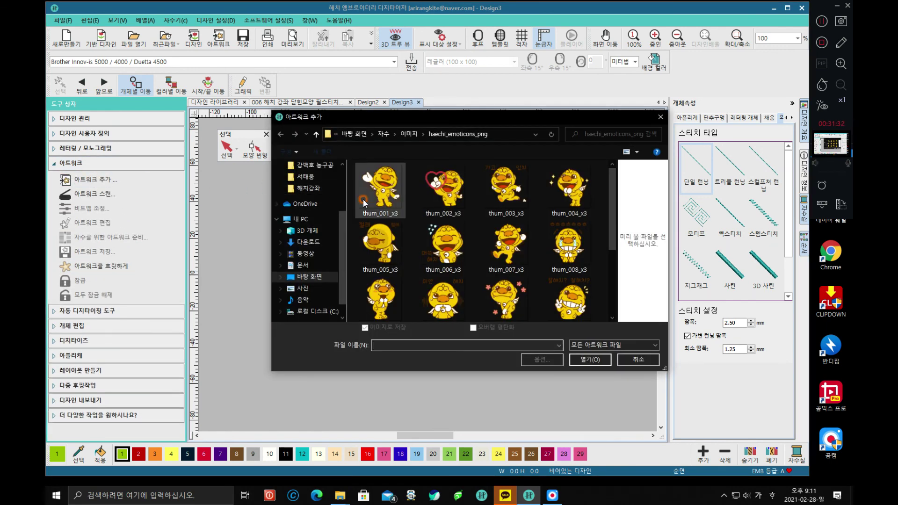
left_click(365, 197)
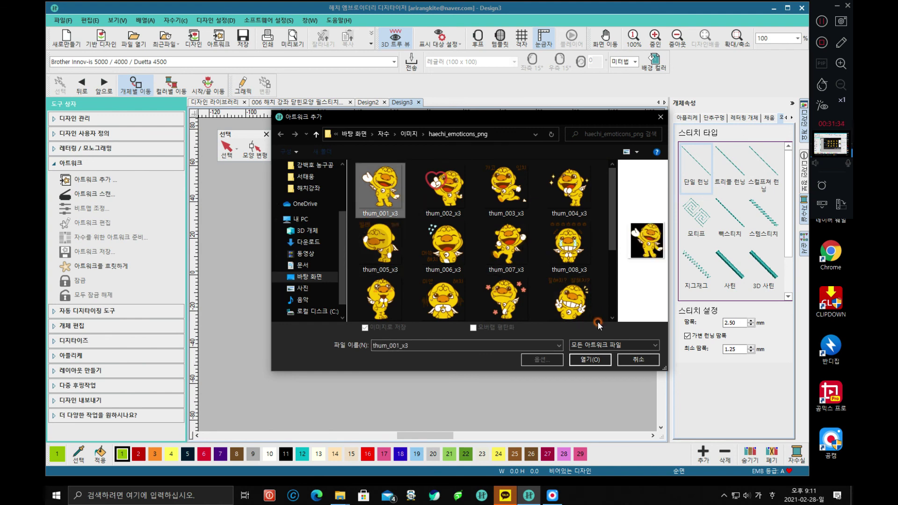
left_click(594, 359)
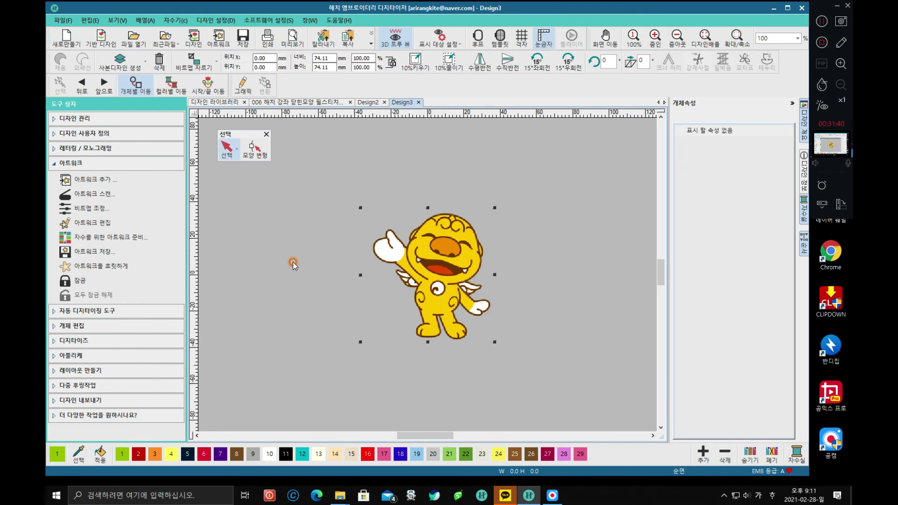
Start a closed digitized shape with tatami fill at the mascot's chin and trace the head outline up the left cheek.
scroll(432, 269, "up", 2)
scroll(428, 279, "up", 2)
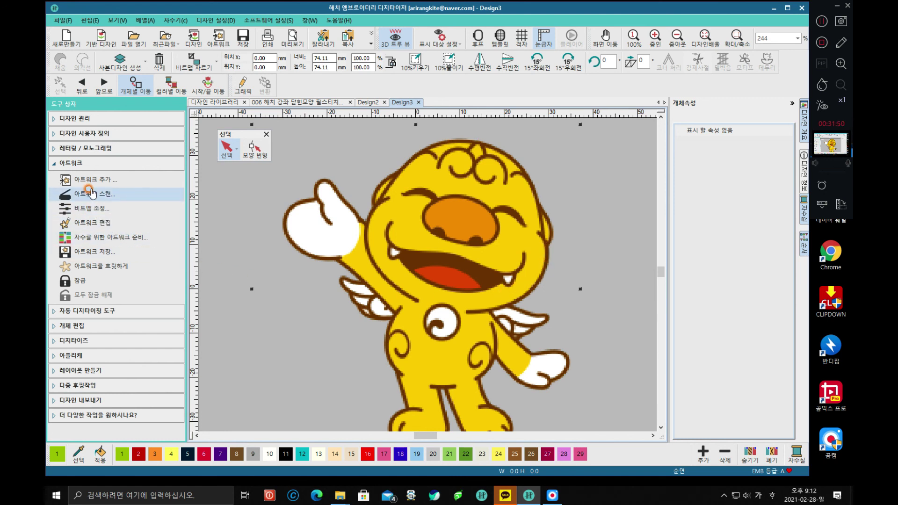
left_click(78, 160)
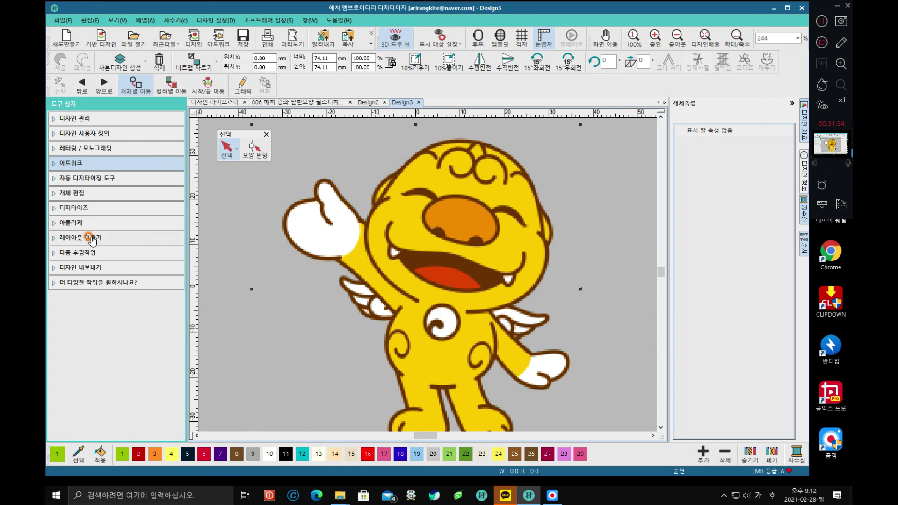
left_click(88, 211)
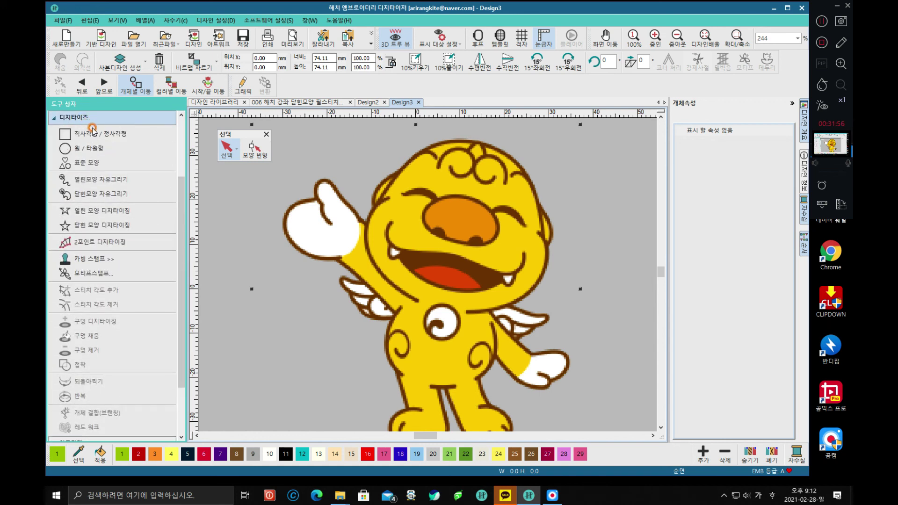
left_click(108, 227)
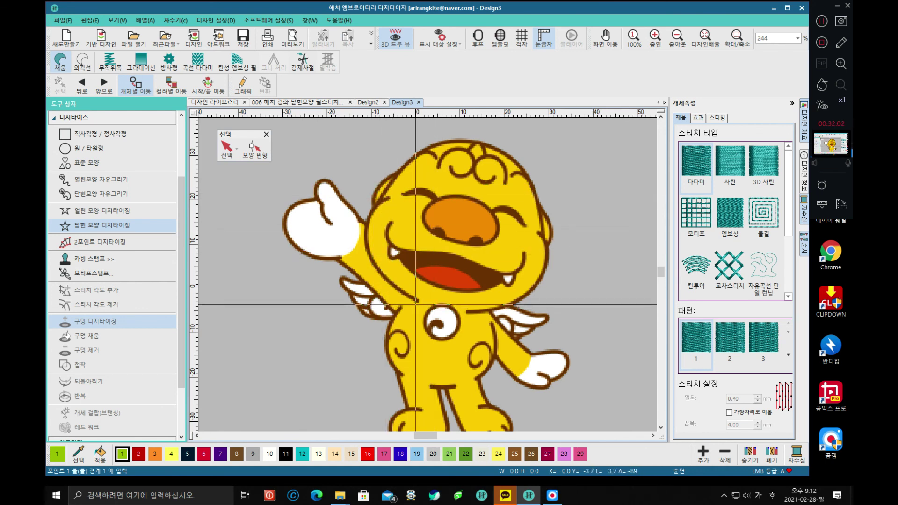
left_click(467, 312)
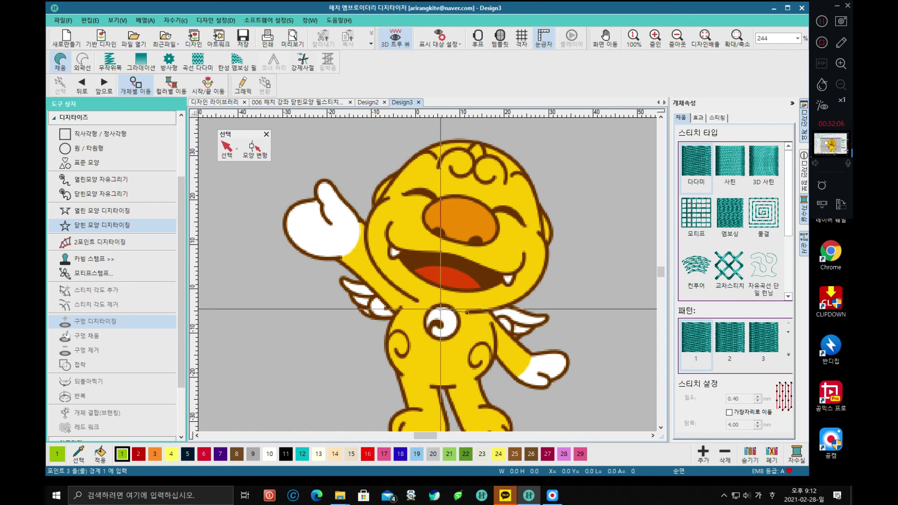
left_click(417, 300)
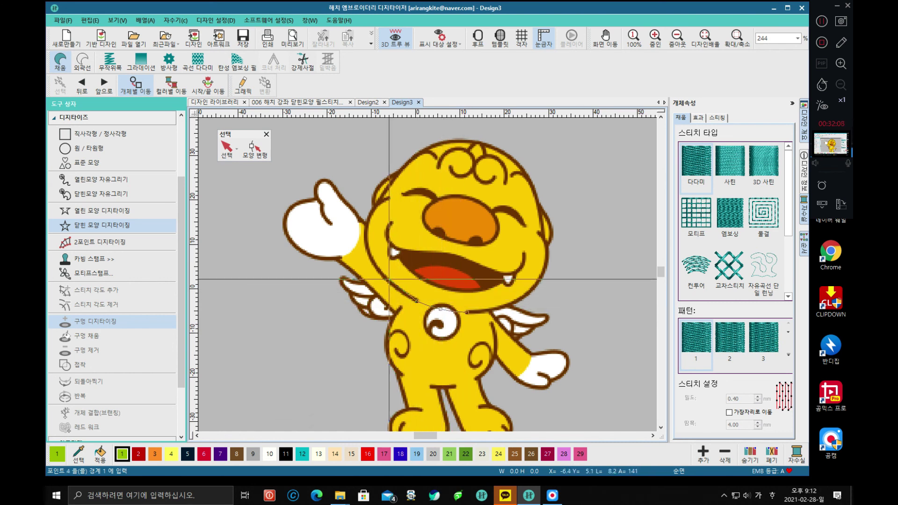
left_click(389, 280)
left_click(369, 249)
left_click(368, 218)
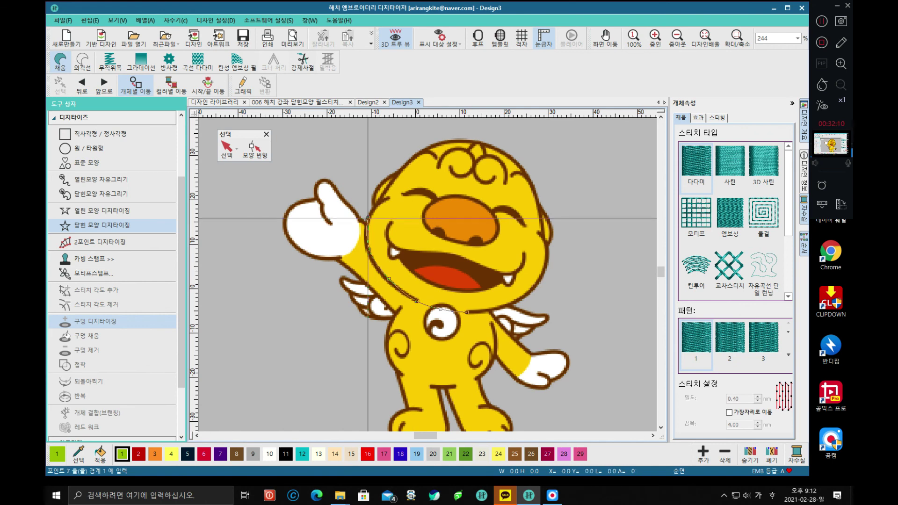
Continue the closed shape's outline around the mascot's left ear and onto the upper-left edge of the head.
scroll(427, 275, "up", 3)
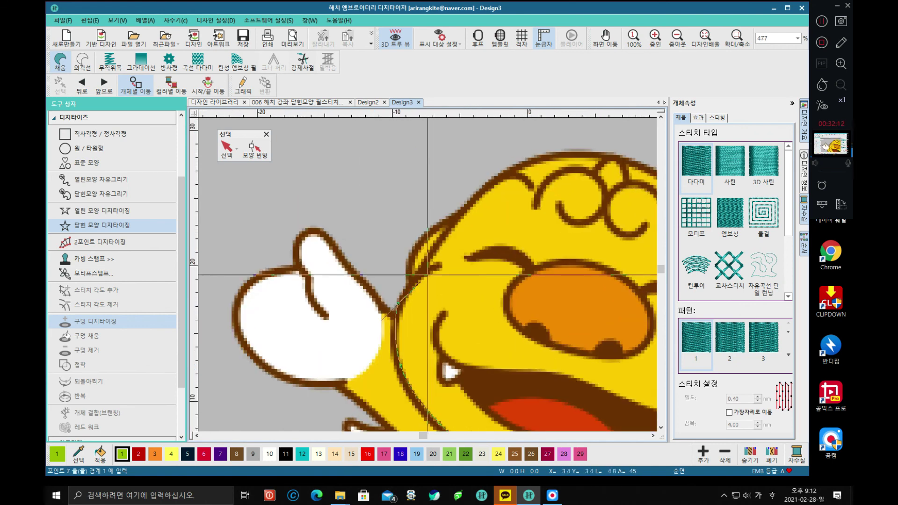
scroll(427, 275, "up", 2)
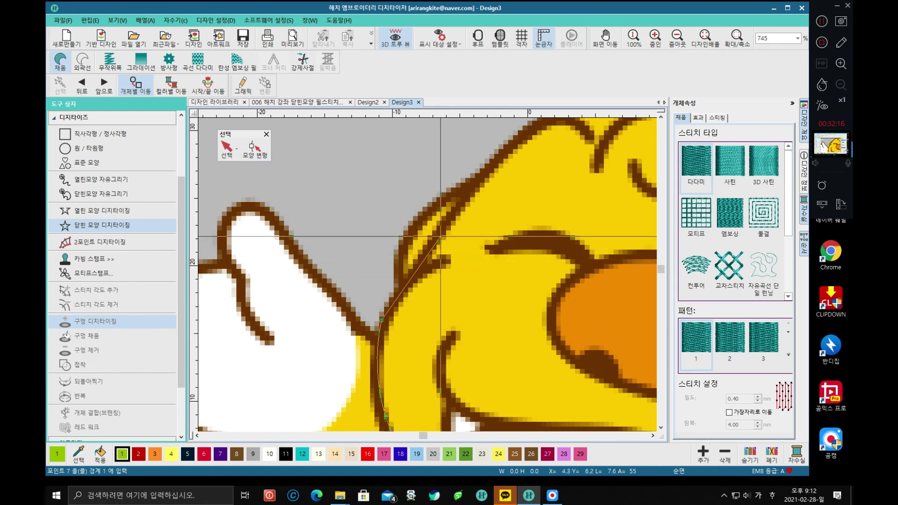
left_click(403, 285)
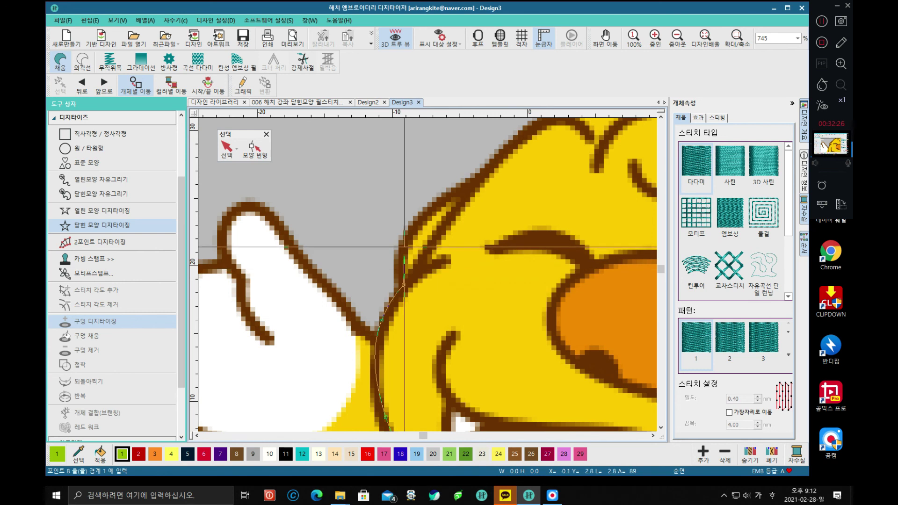
left_click(427, 215)
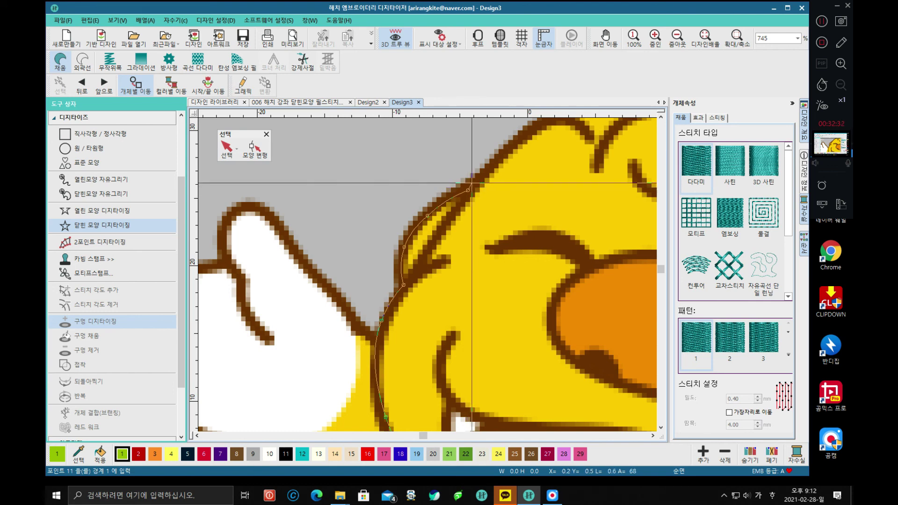
left_click(498, 158)
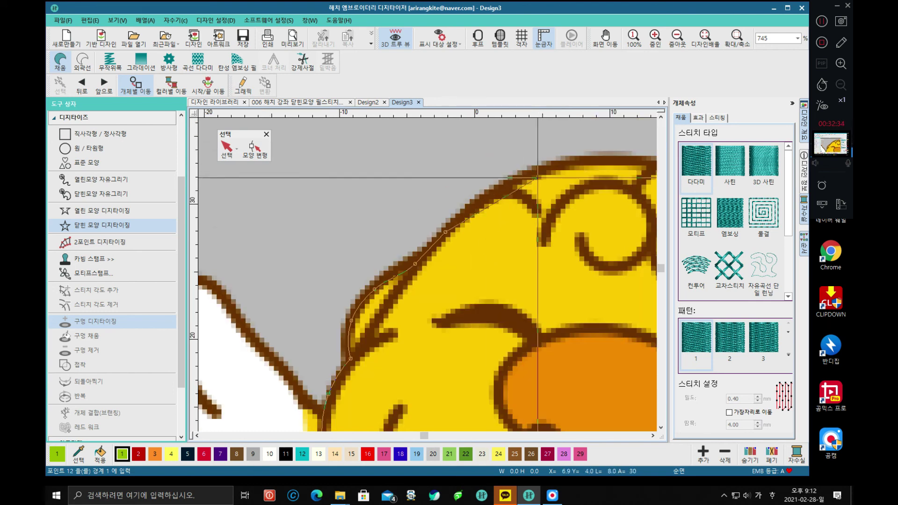
Continue the closed shape's outline over the crown of the head and down its right edge to the right ear.
left_click(504, 186)
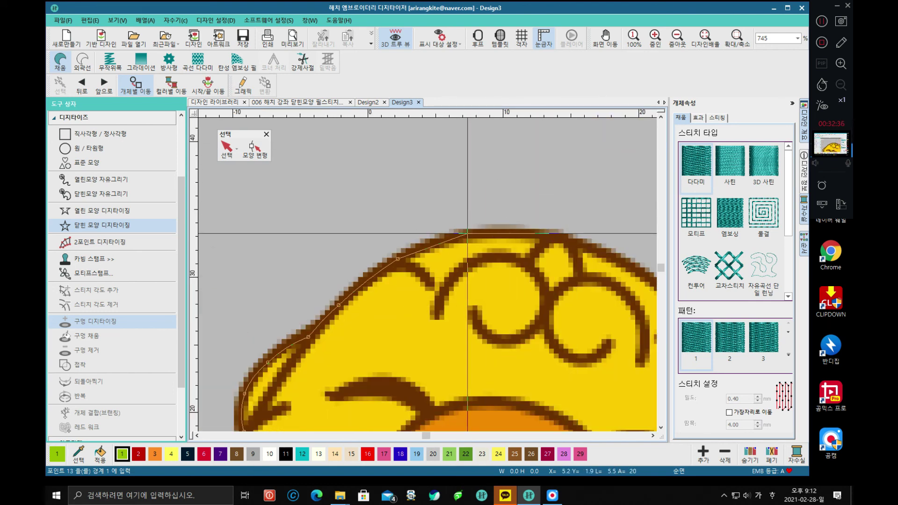
left_click(467, 232)
left_click(552, 232)
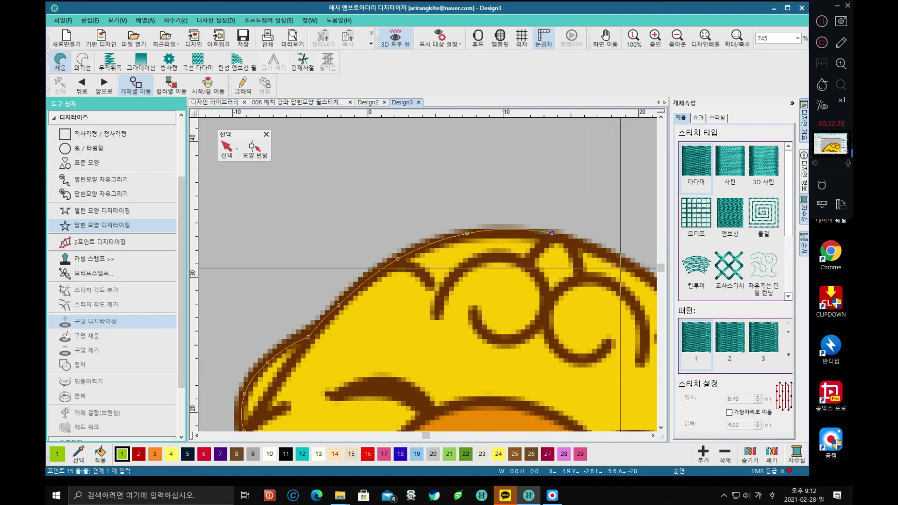
left_click(632, 268)
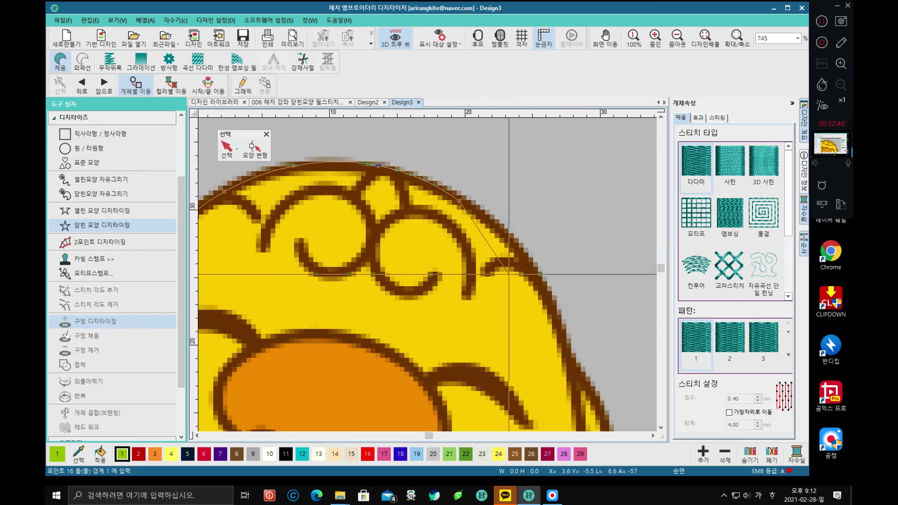
left_click(525, 259)
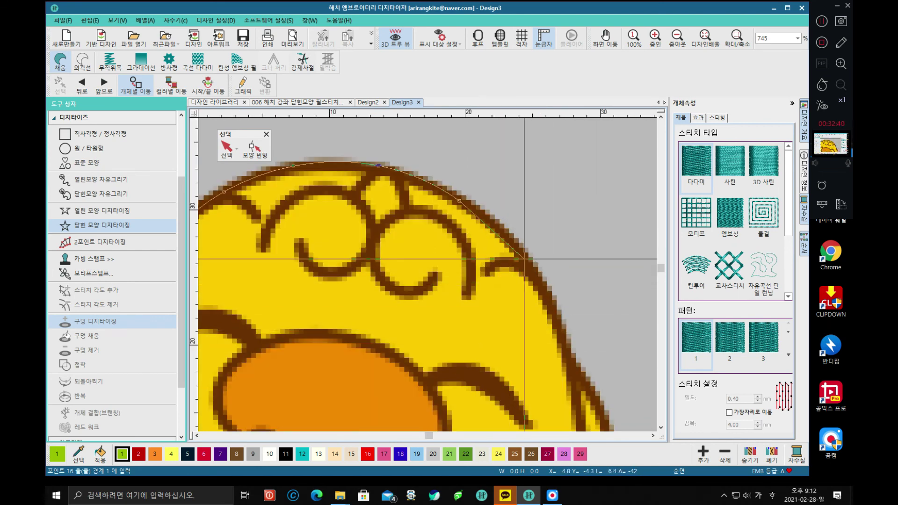
left_click(577, 371)
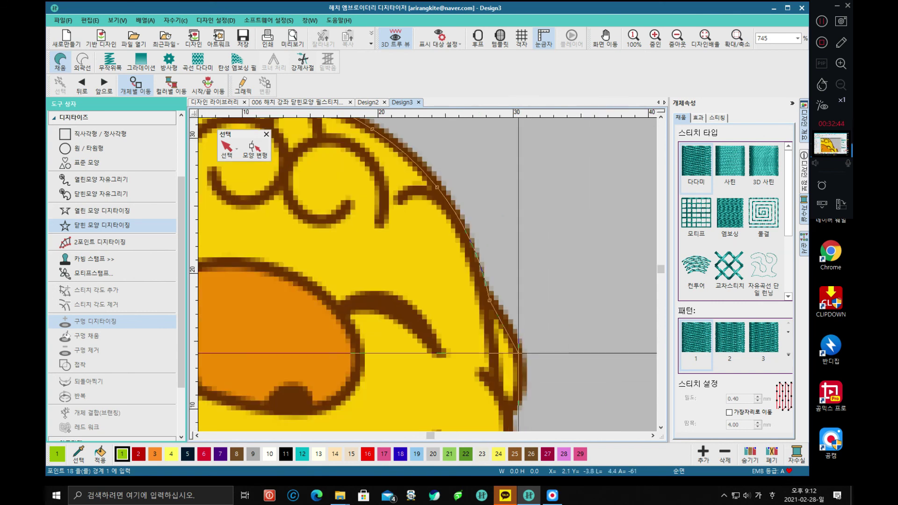
Trace the closed shape's outline around the right ear and onto the right cheek.
left_click(465, 262)
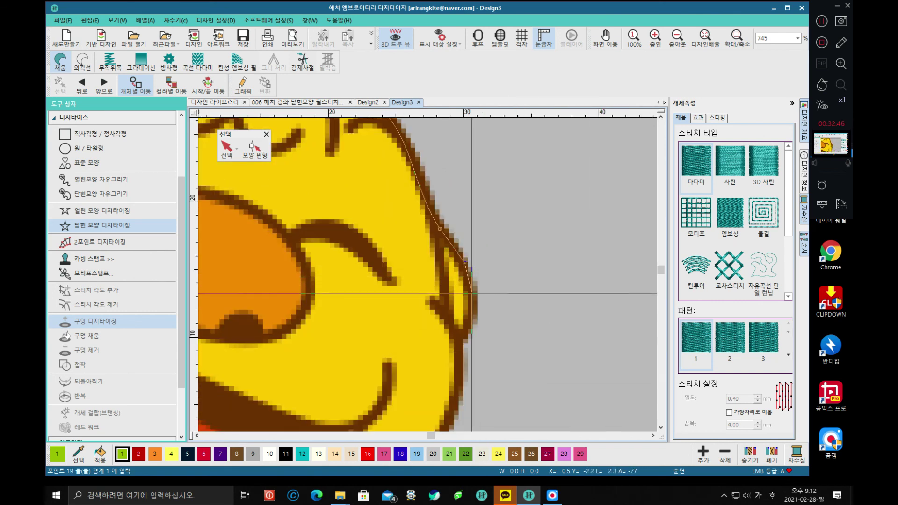
left_click(472, 302)
left_click(470, 331)
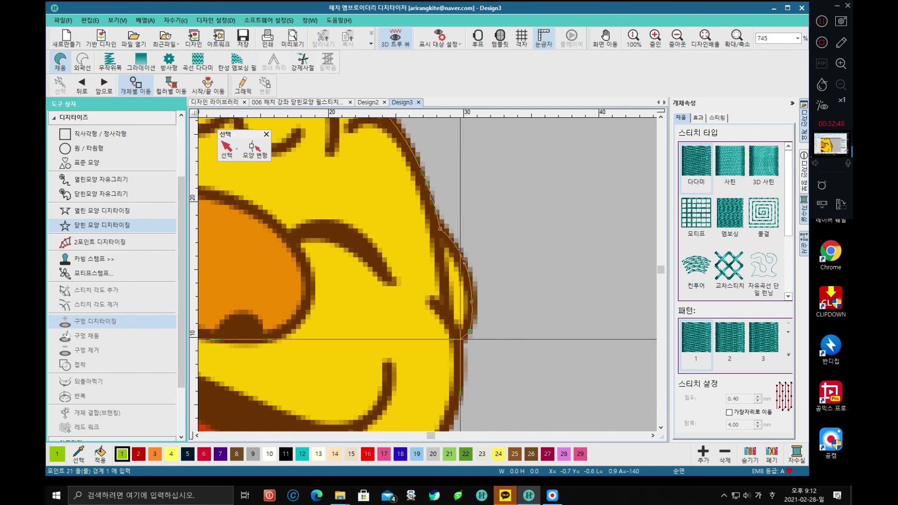
left_click(459, 335)
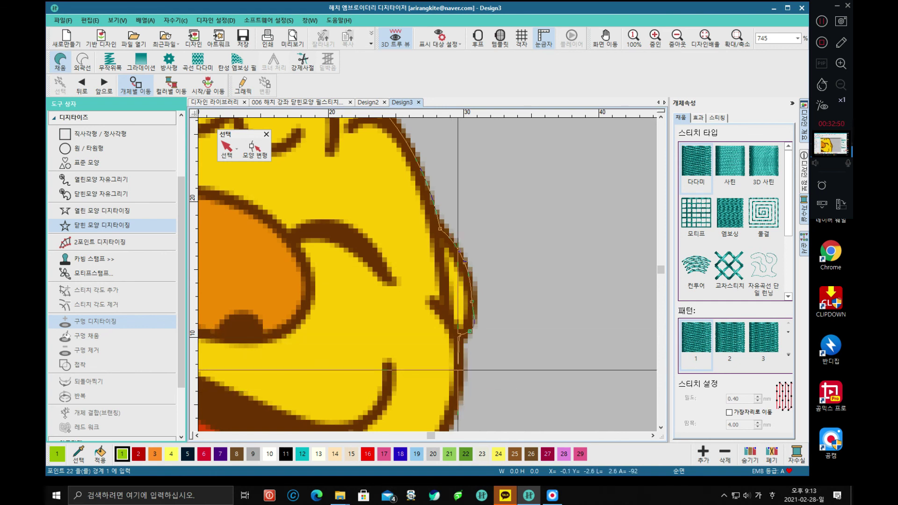
left_click(461, 372)
Trace the right jaw back to the chin and complete the head as a tatami fill about 42 by 39 mm.
left_click(438, 301)
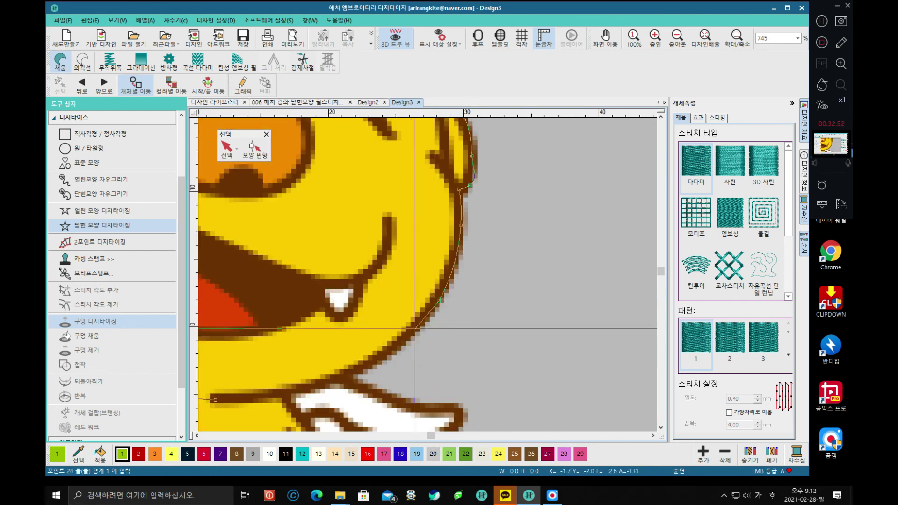
left_click(390, 353)
left_click(326, 381)
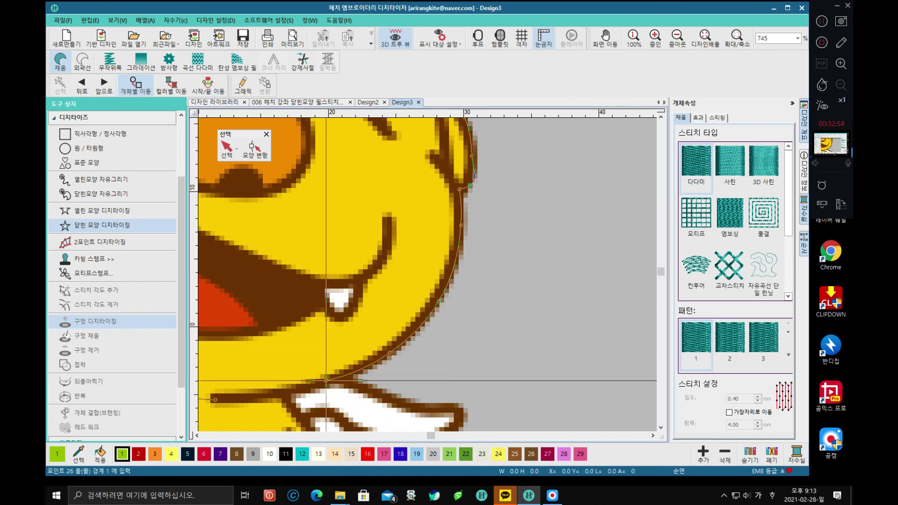
left_click(256, 399)
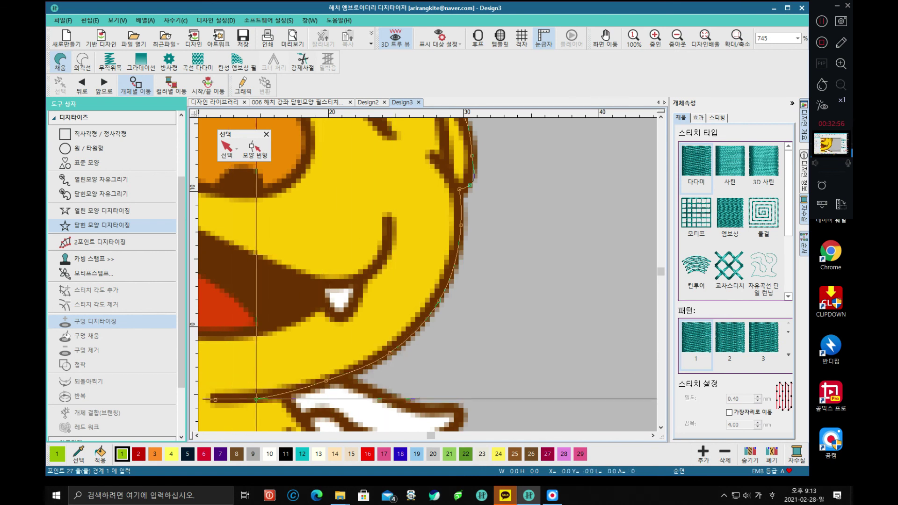
scroll(311, 337, "down", 1)
key("Return")
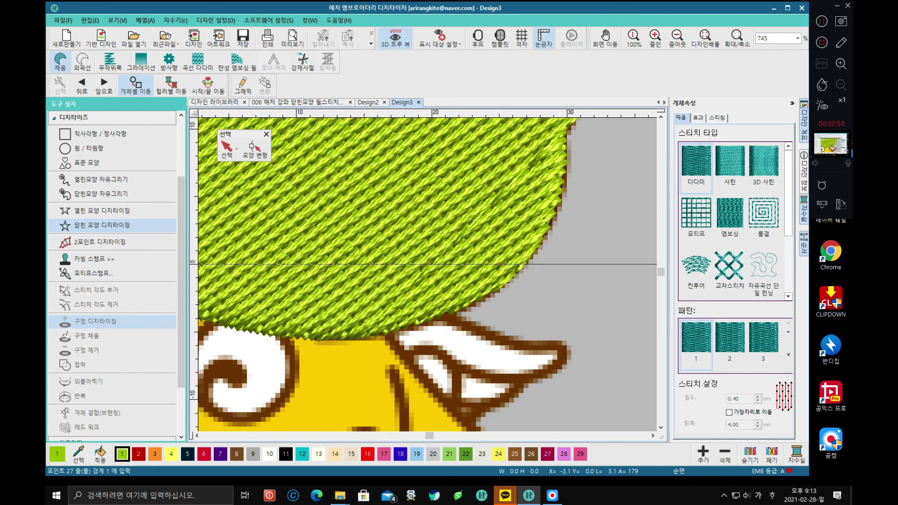
Switch off the 3D stitch simulation so the mascot's face artwork can be traced through the head fill.
scroll(427, 275, "down", 1)
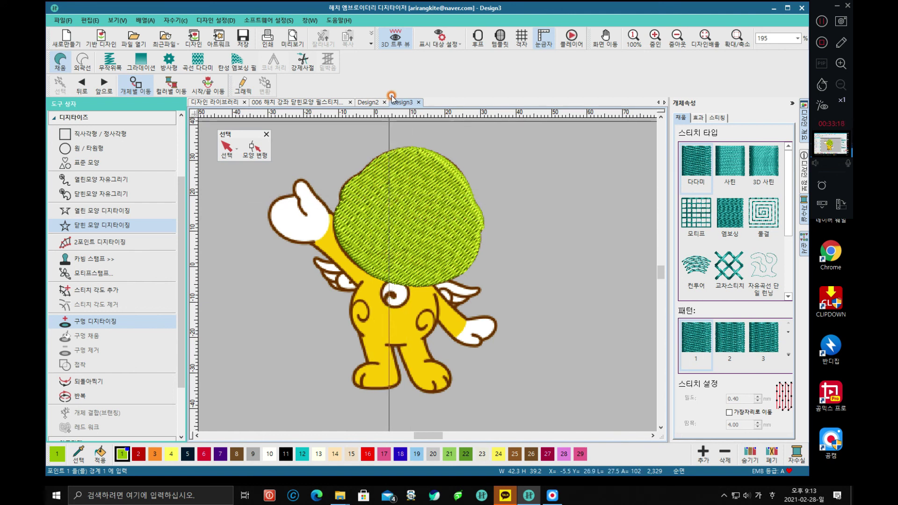
left_click(401, 44)
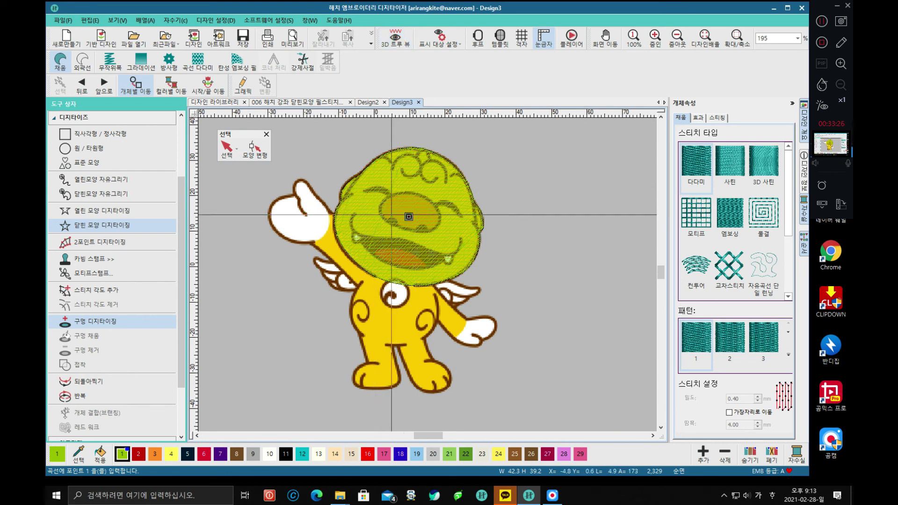
scroll(409, 217, "up", 4)
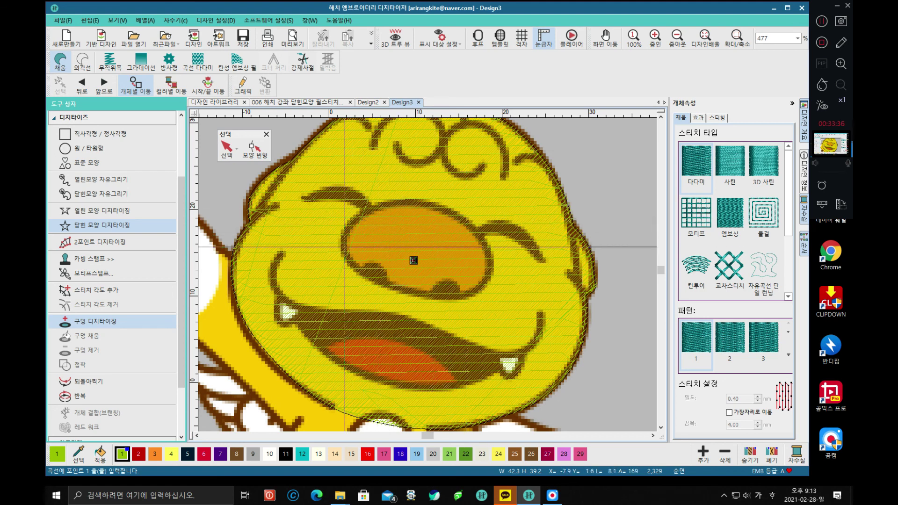
Start a closed shape in thread colour 11 (black), tracing the nose from its upper edge around the left side to the bottom.
left_click(149, 222)
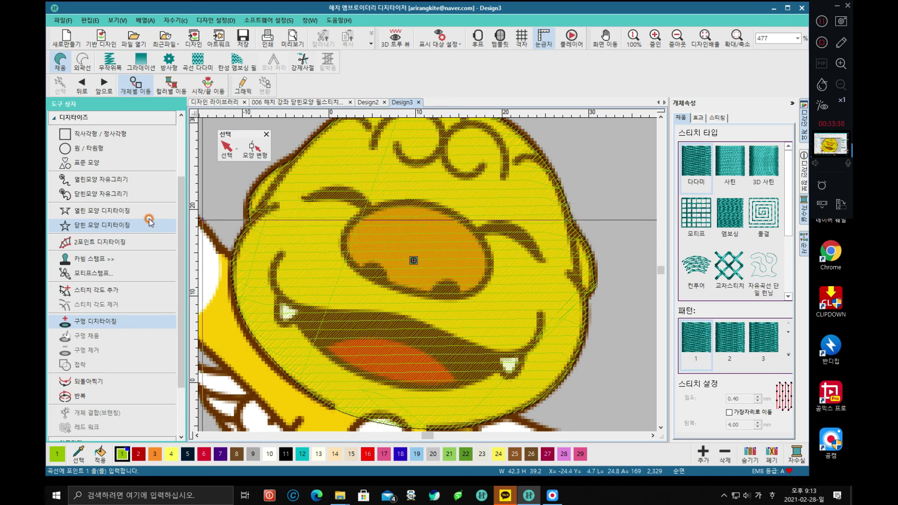
left_click(287, 441)
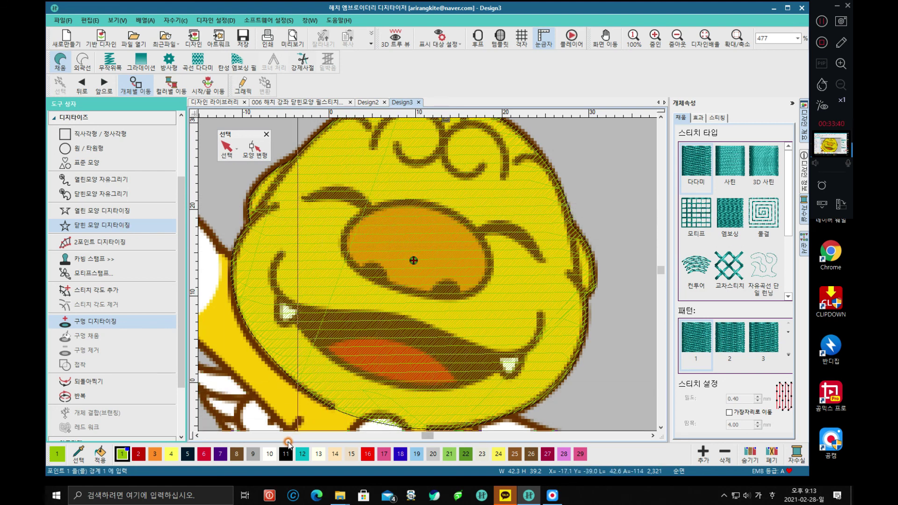
left_click(286, 455)
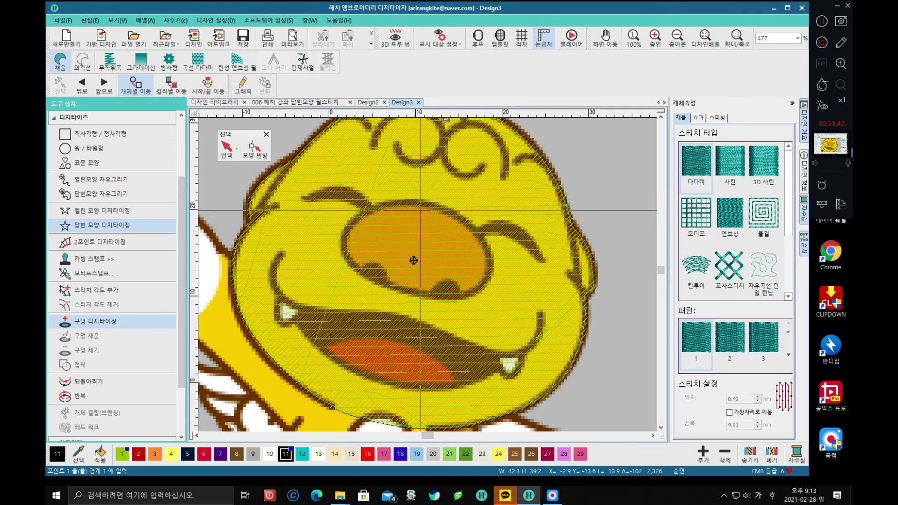
left_click(424, 206)
left_click(375, 205)
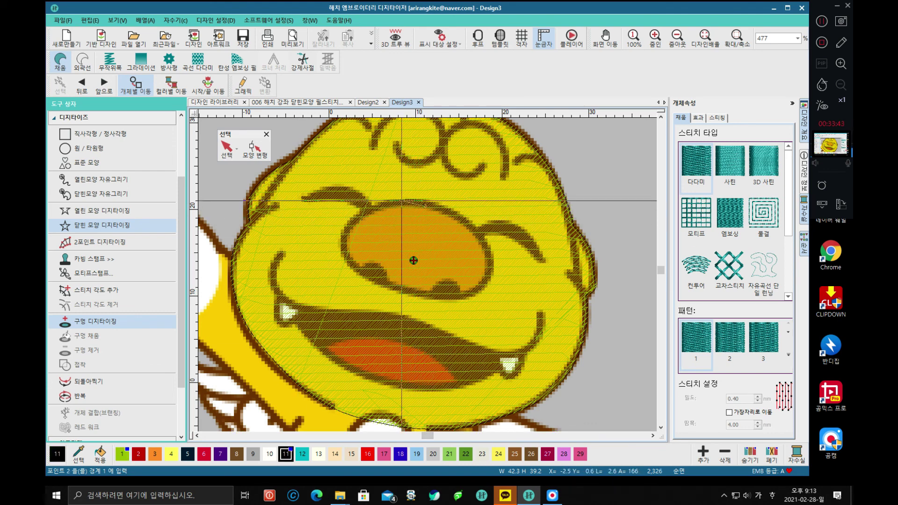
left_click(346, 230)
left_click(350, 260)
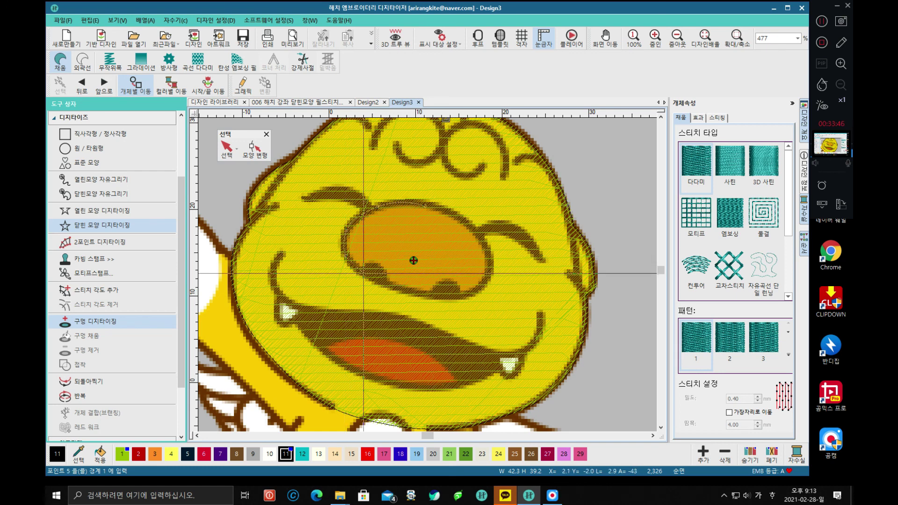
left_click(369, 276)
left_click(412, 293)
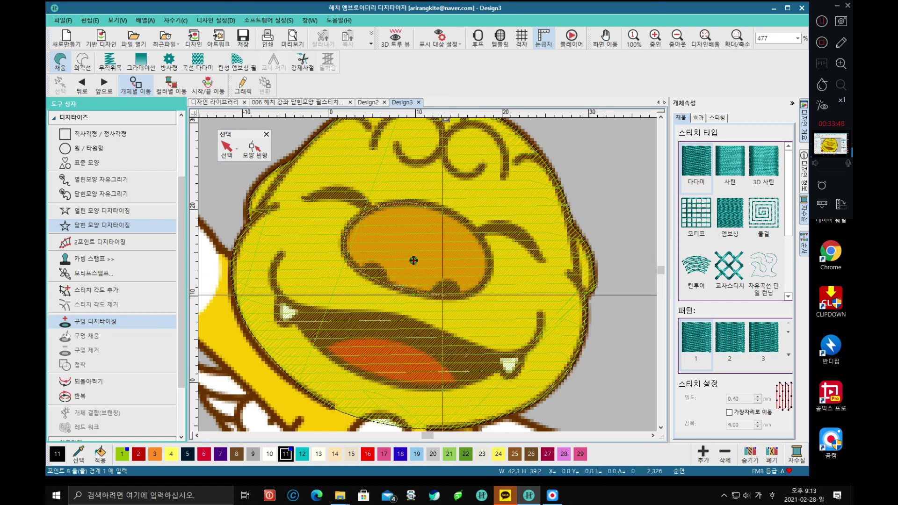
Trace the nose's right side, complete it as a tatami fill about 17 by 11 mm, and check it in 3D.
left_click(465, 291)
left_click(482, 281)
left_click(492, 264)
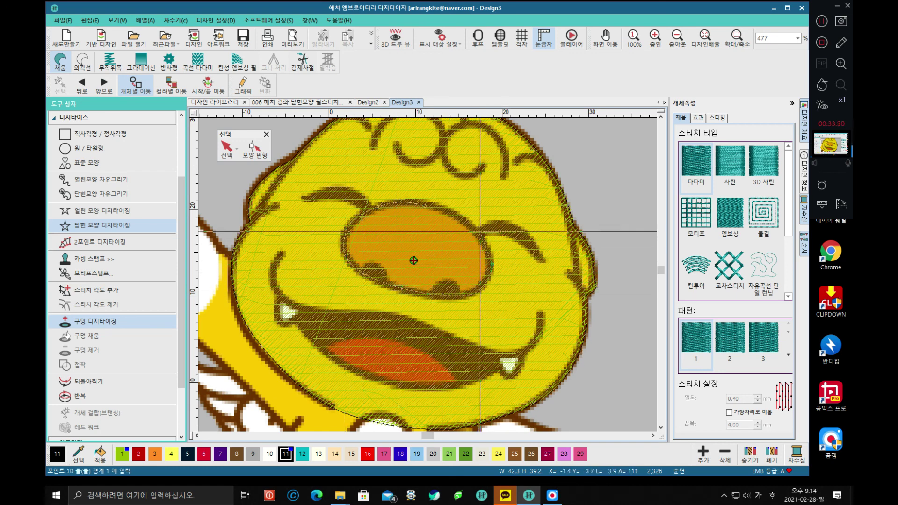
left_click(483, 231)
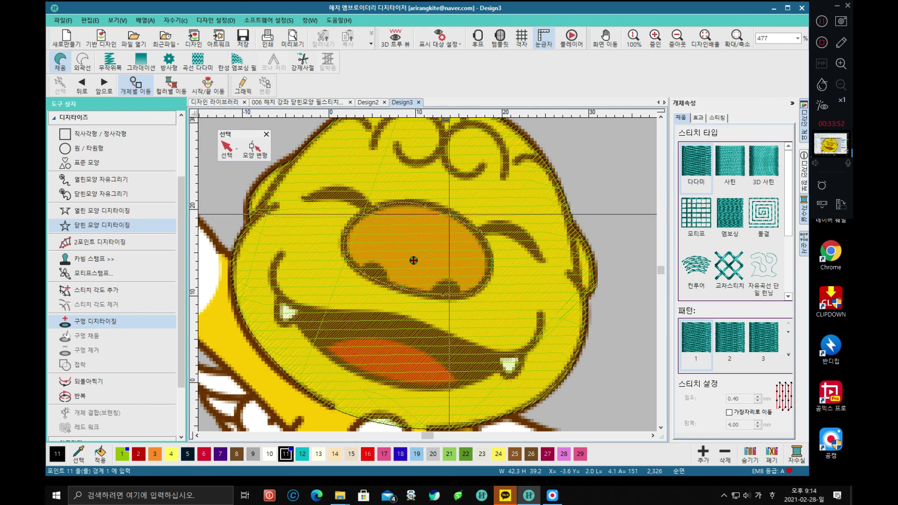
key("Return")
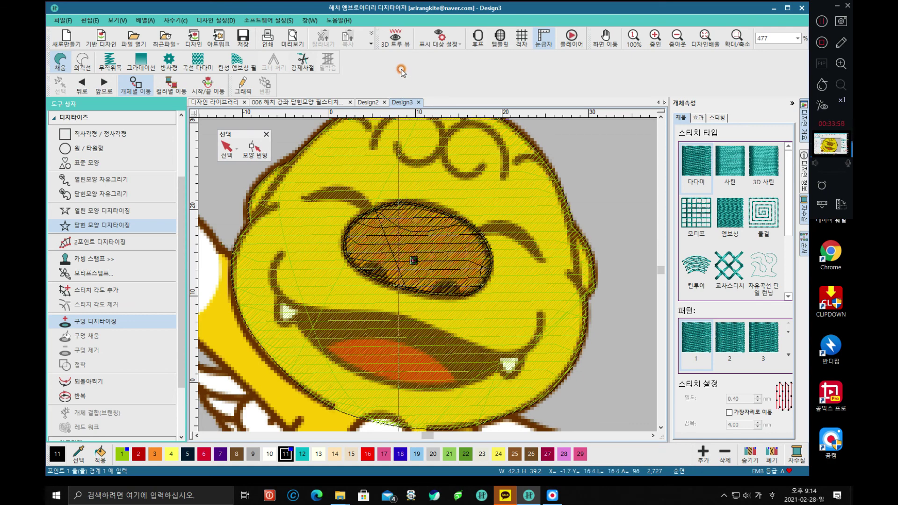
left_click(397, 46)
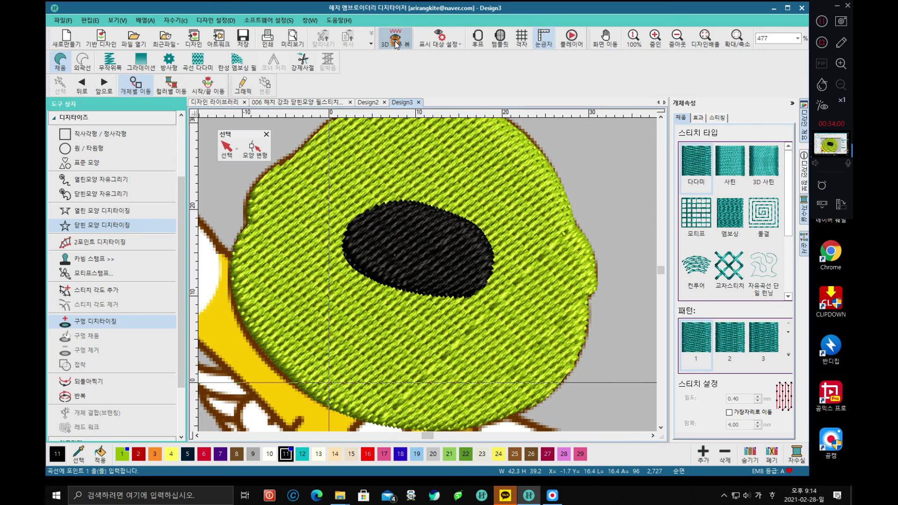
left_click(396, 44)
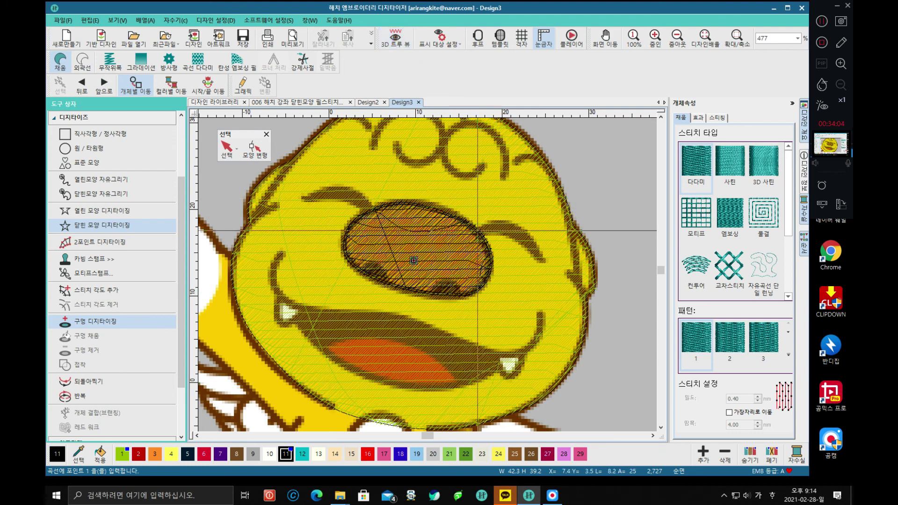
Digitize the curved eye to the right of the nose as a closed black tatami shape about 8 mm wide.
left_click(504, 221)
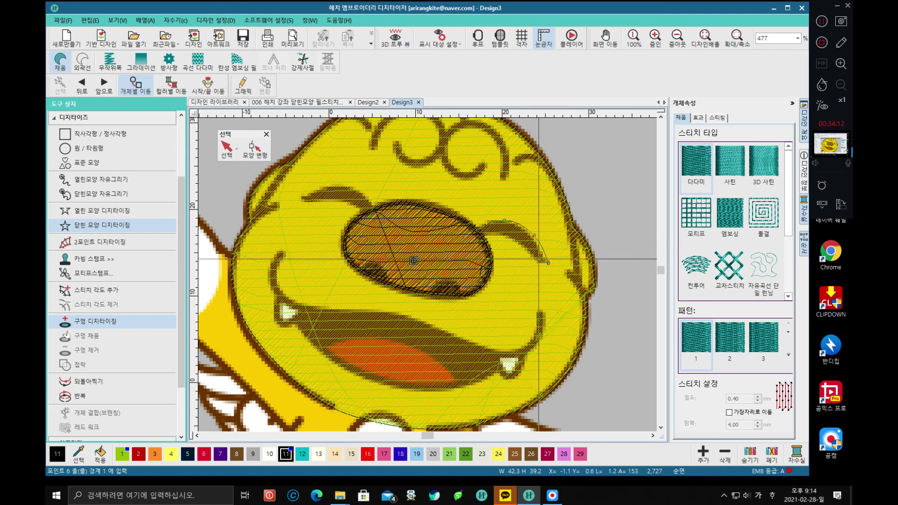
left_click(538, 259)
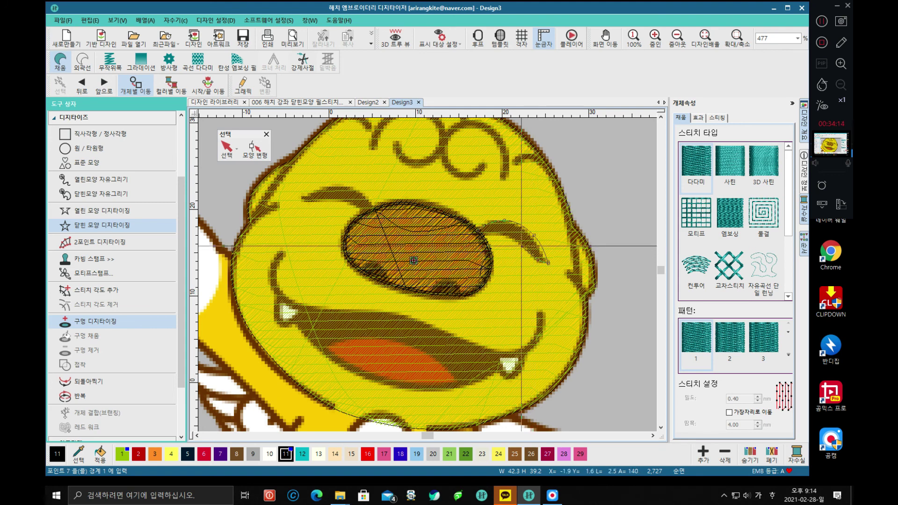
left_click(506, 239)
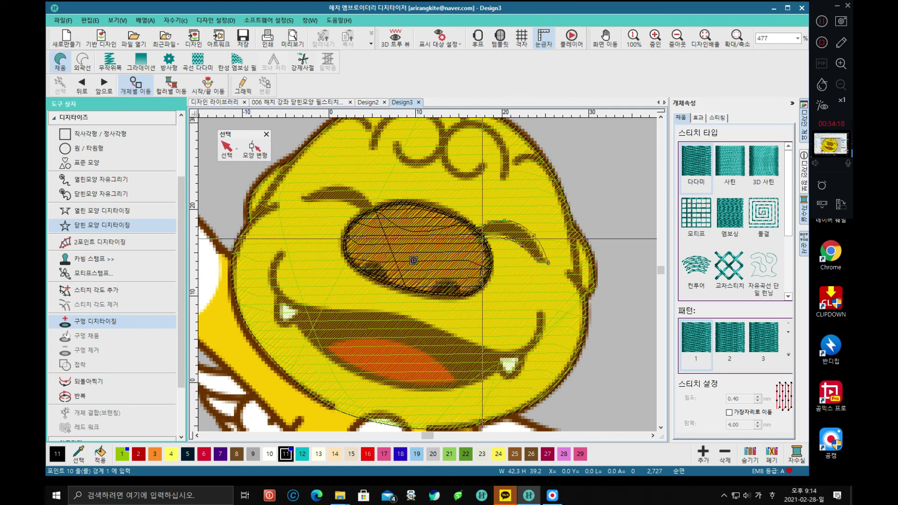
key("Return")
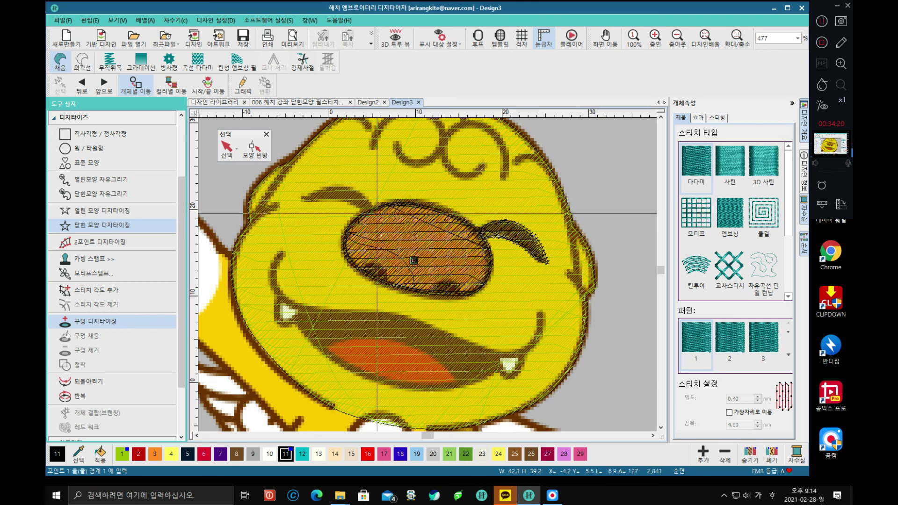
Digitize the curved eye to the left of the nose as a closed black tatami shape about 8 mm wide.
left_click(363, 195)
left_click(335, 185)
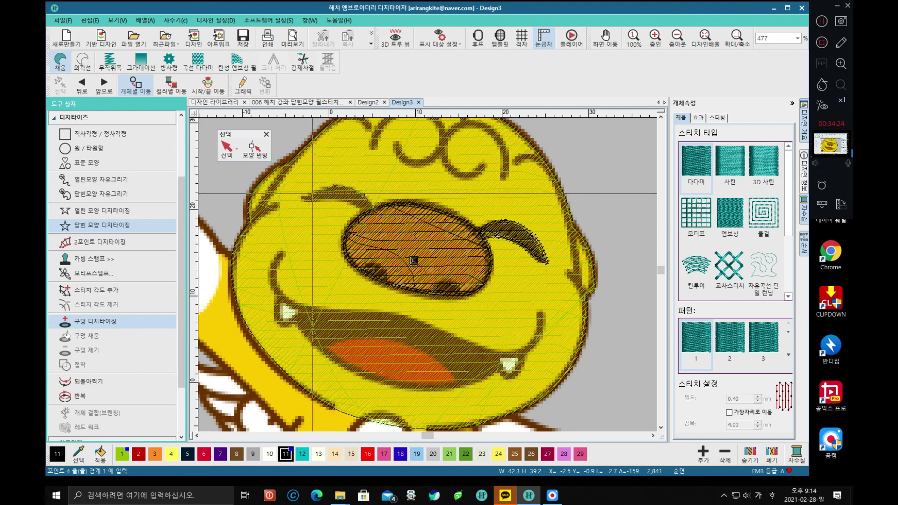
left_click(301, 197)
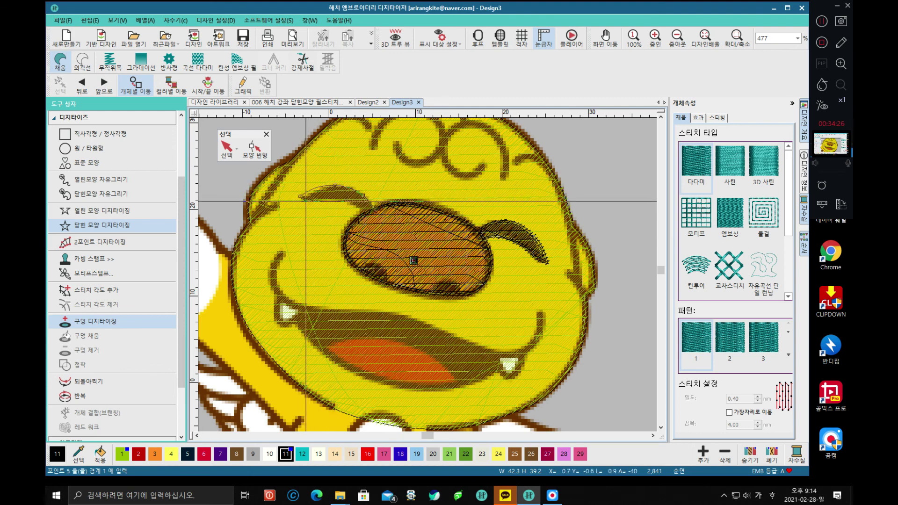
left_click(308, 202)
left_click(324, 202)
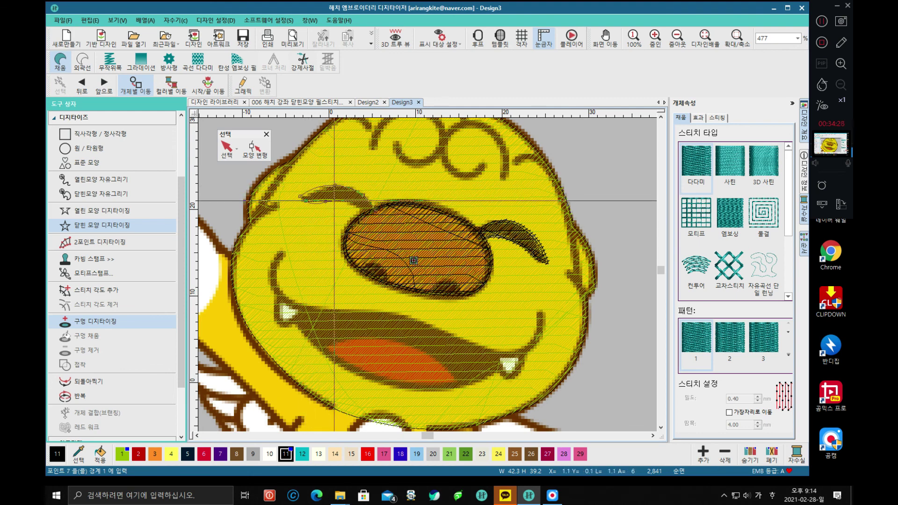
left_click(339, 201)
left_click(360, 205)
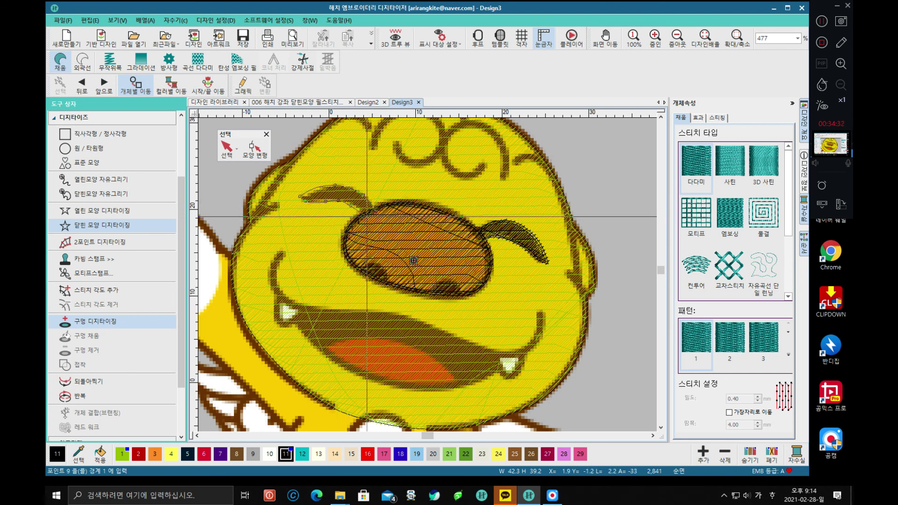
key("Return")
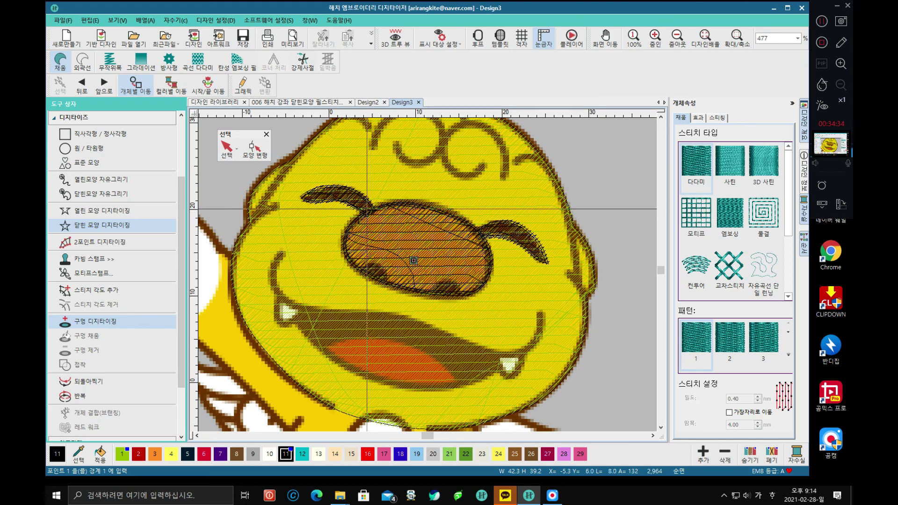
Compare the head, nose and eye fills in 3D and flat stitch view, with the background artwork shown and hidden.
left_click(394, 43)
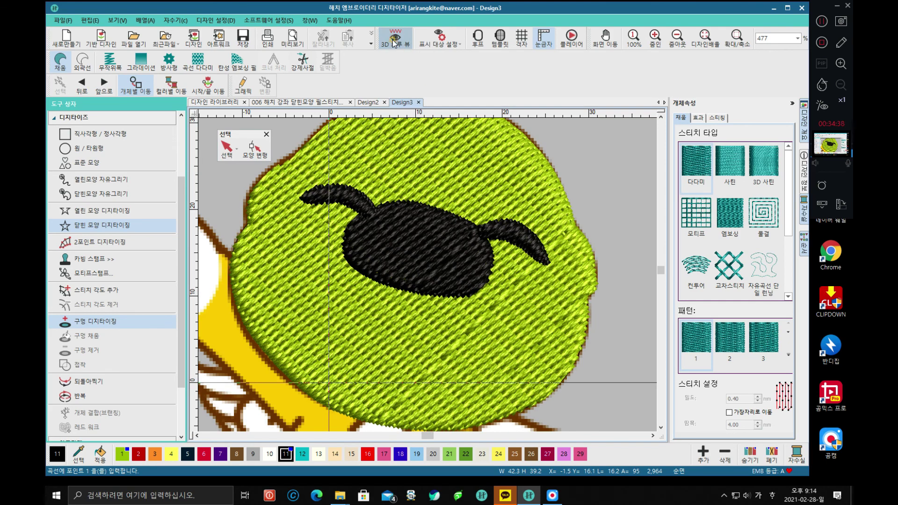
left_click(395, 43)
left_click(395, 43)
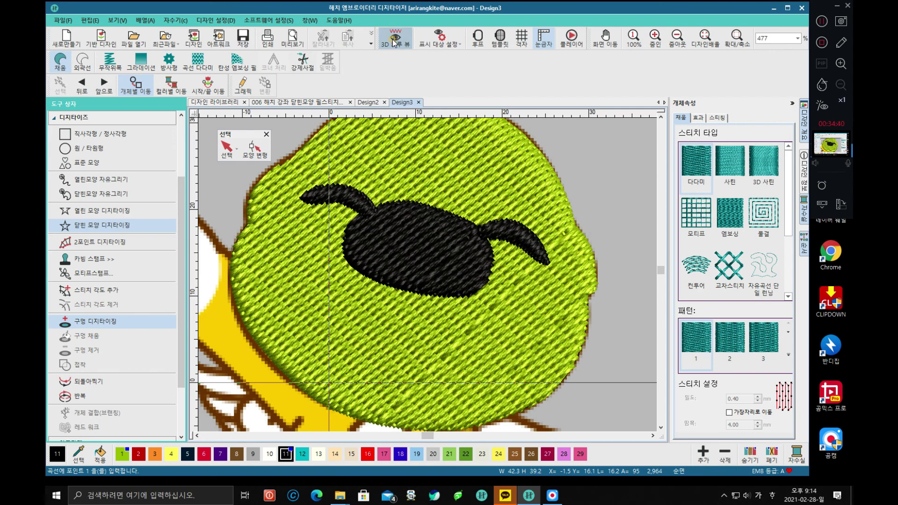
left_click(395, 43)
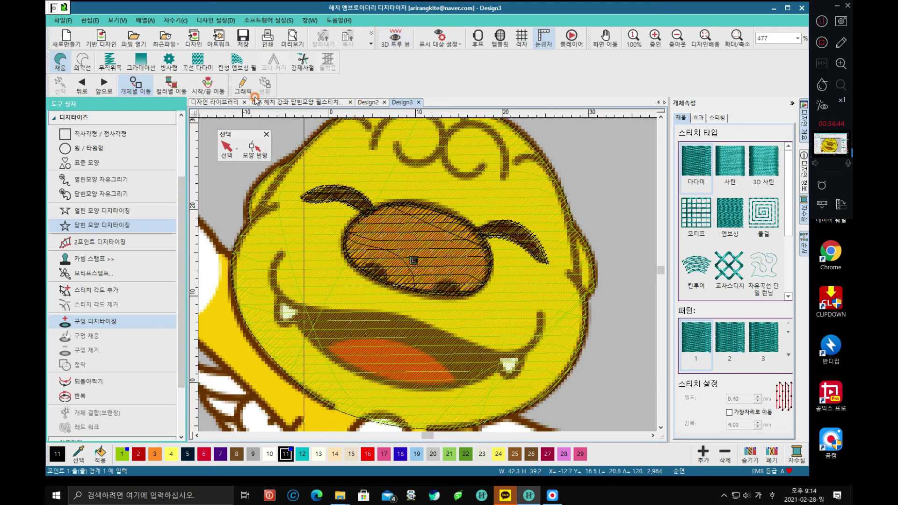
left_click(236, 73)
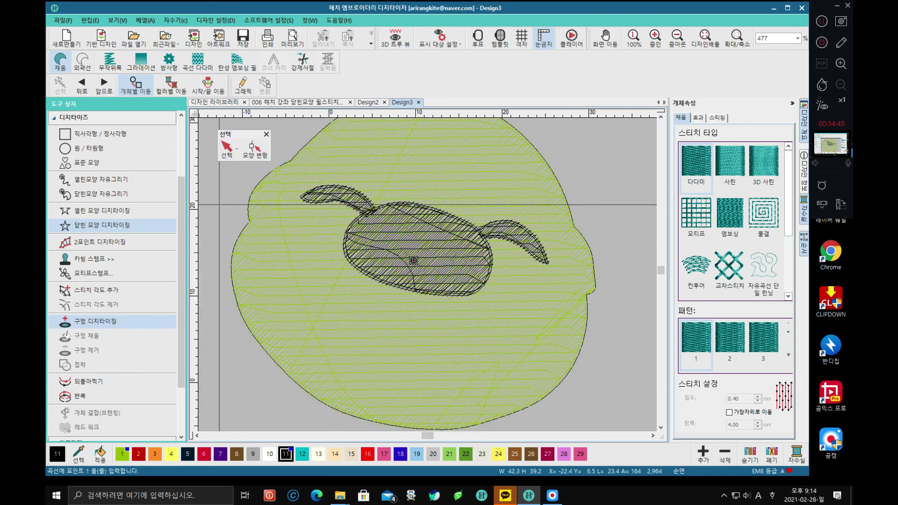
left_click(395, 43)
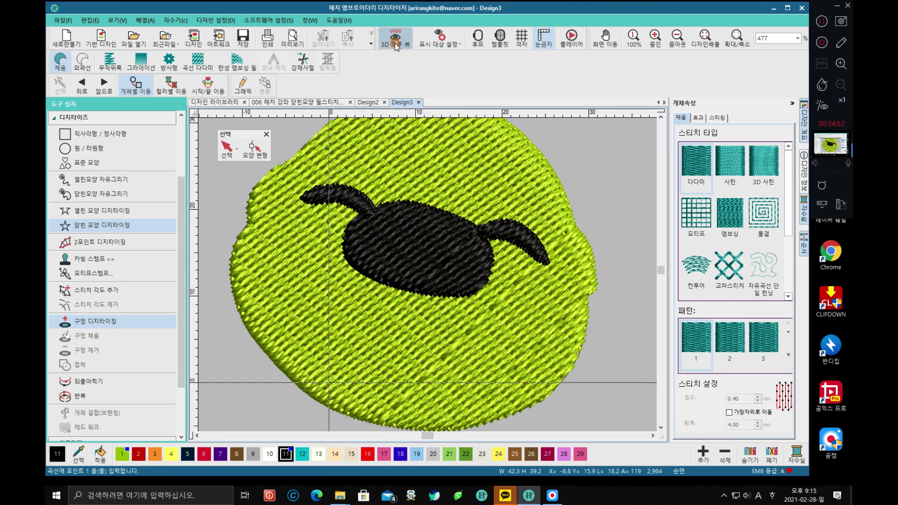
left_click(396, 46)
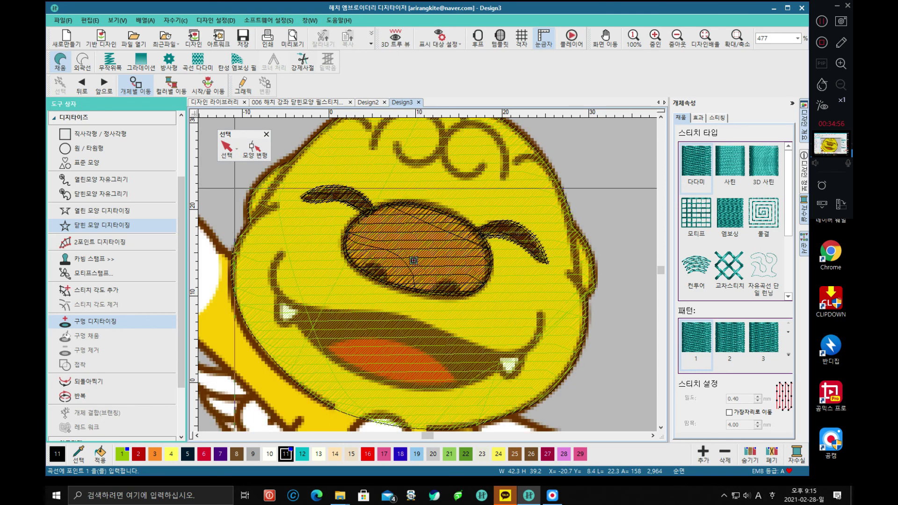
Hide the stitches of the head, nose and eye fills, and show them again over the artwork.
scroll(287, 199, "down", 2)
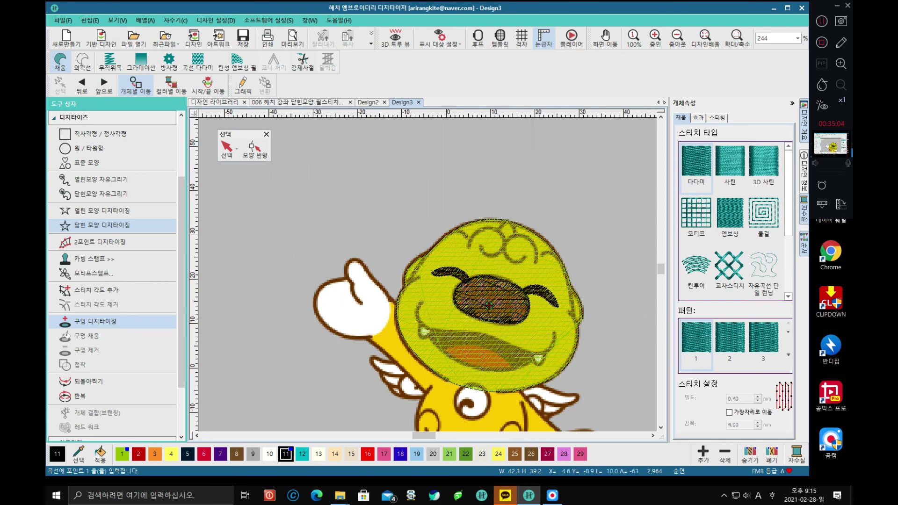
scroll(519, 363, "up", 2)
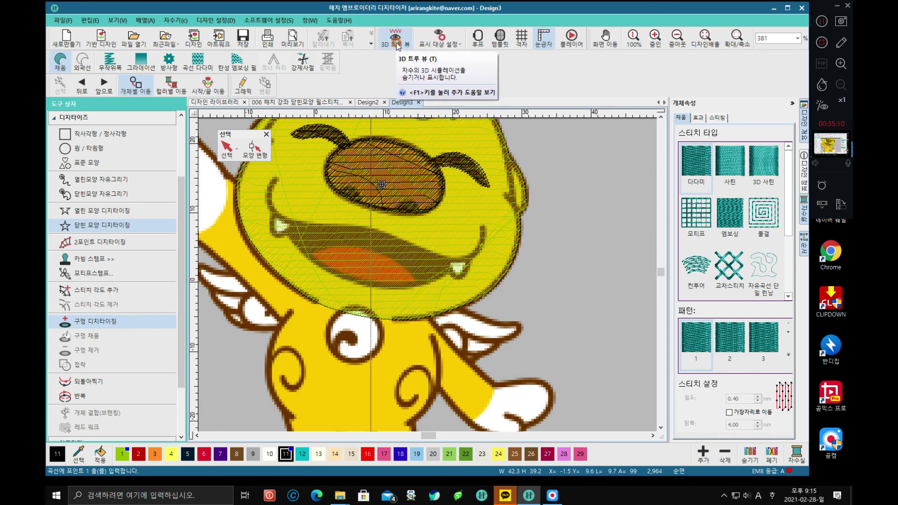
left_click(412, 65)
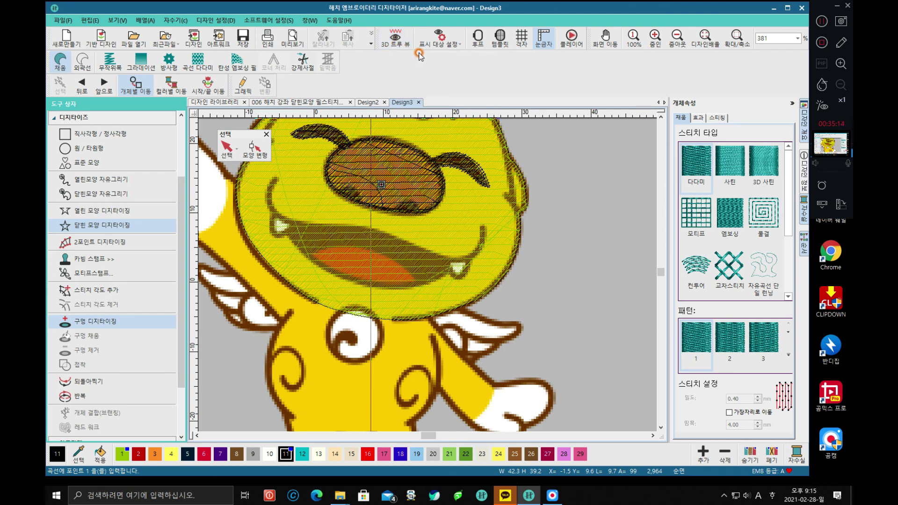
left_click(436, 46)
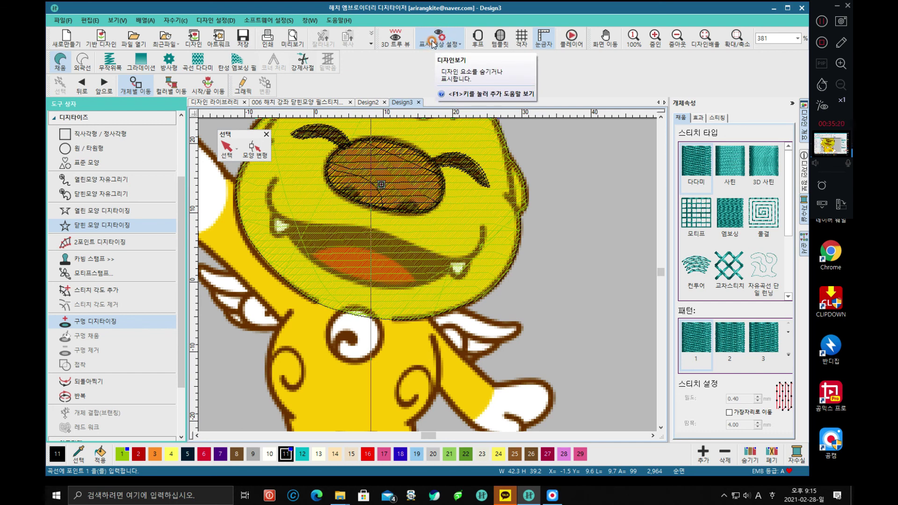
left_click(434, 45)
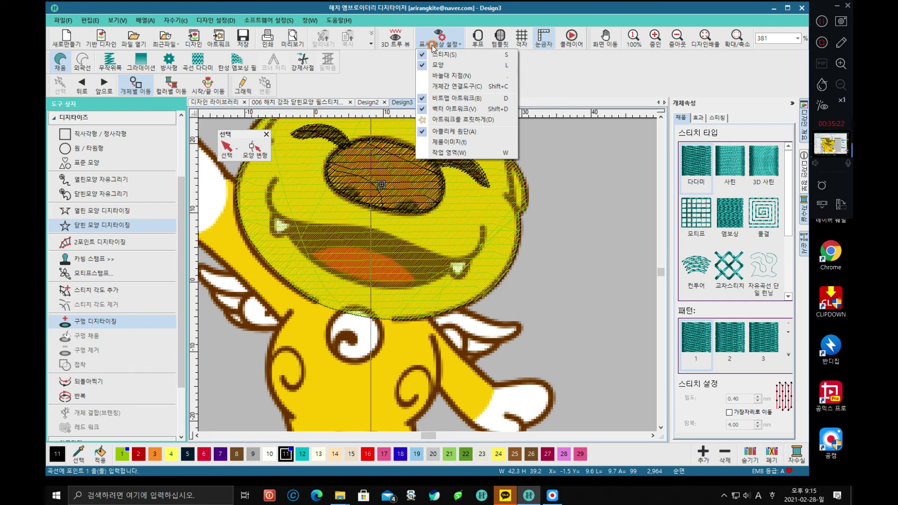
left_click(430, 56)
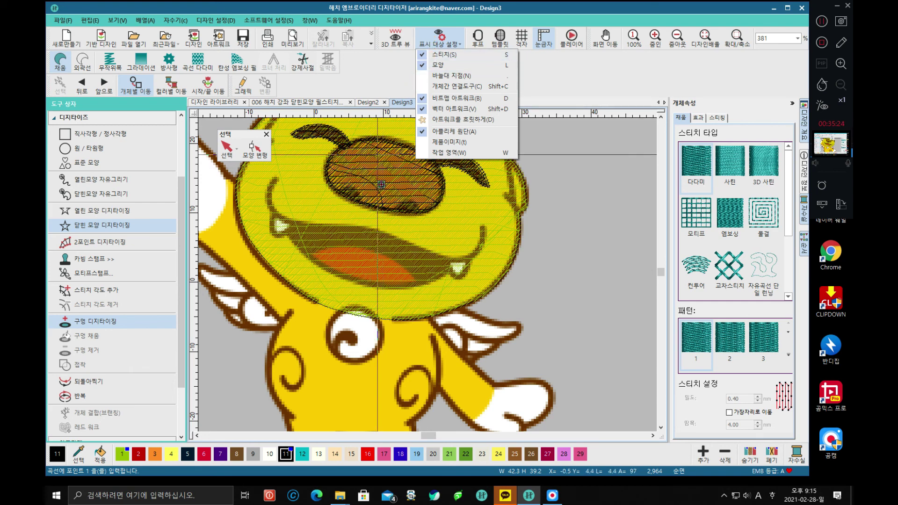
left_click(426, 52)
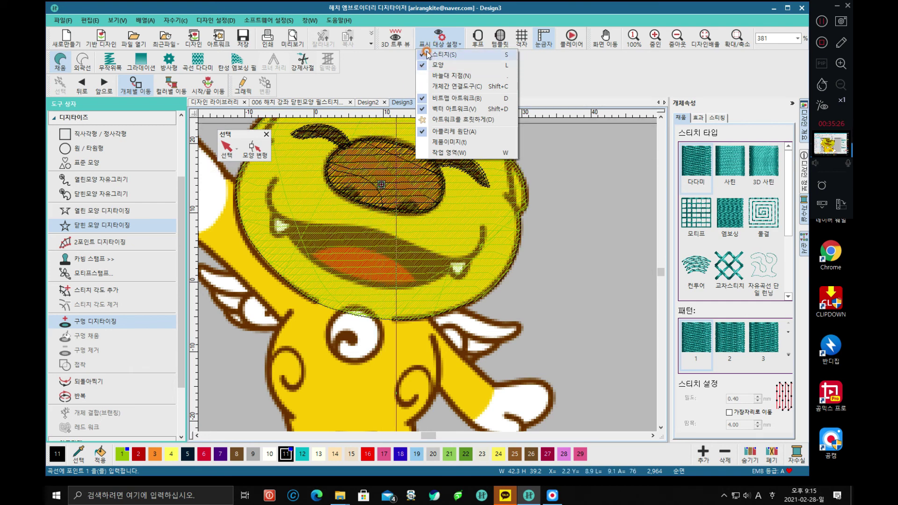
left_click(437, 57)
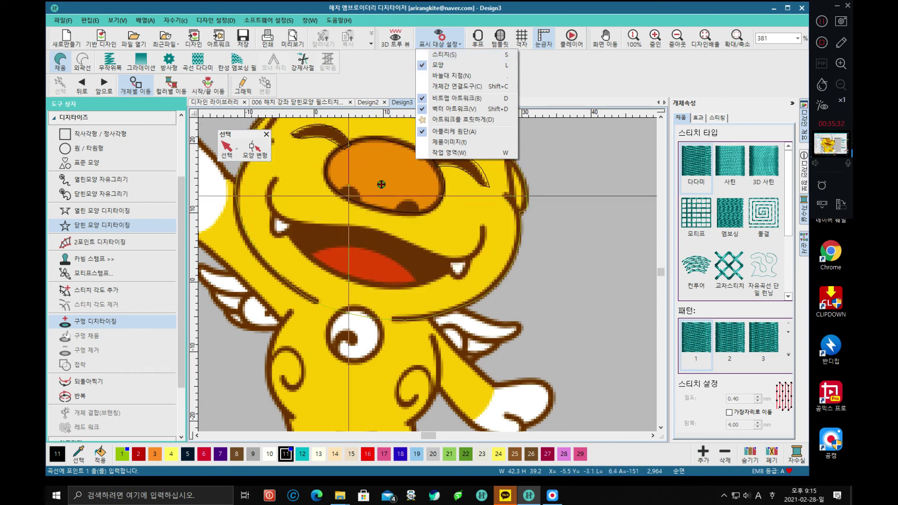
left_click(419, 54)
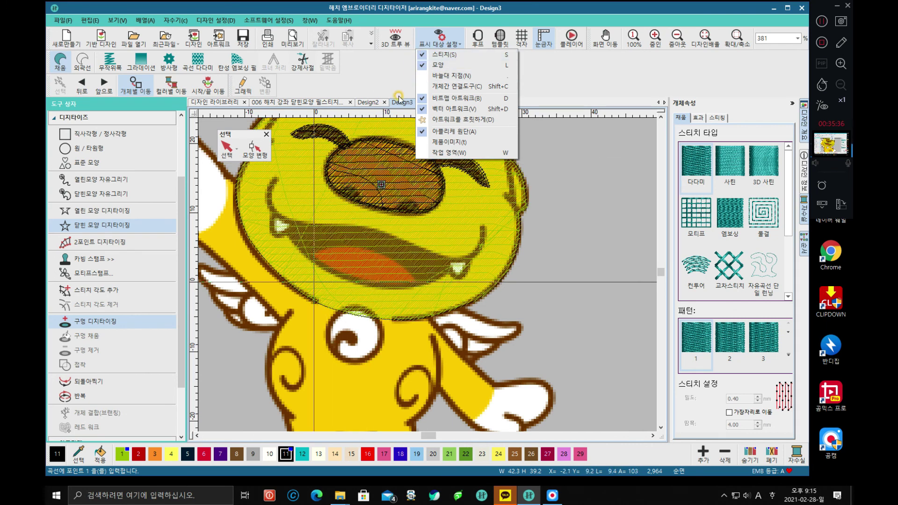
Hide the shape outlines of the digitized objects and show them again with the artwork in place.
left_click(424, 69)
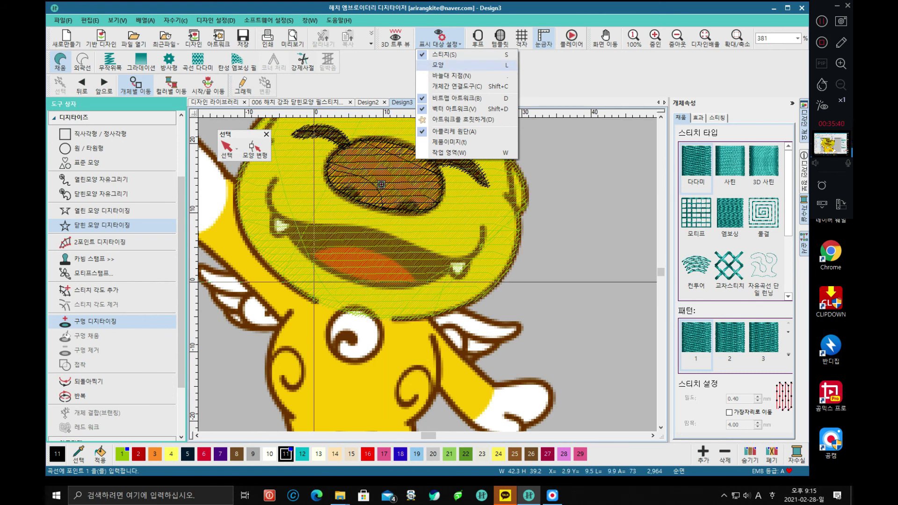
left_click(424, 65)
left_click(423, 68)
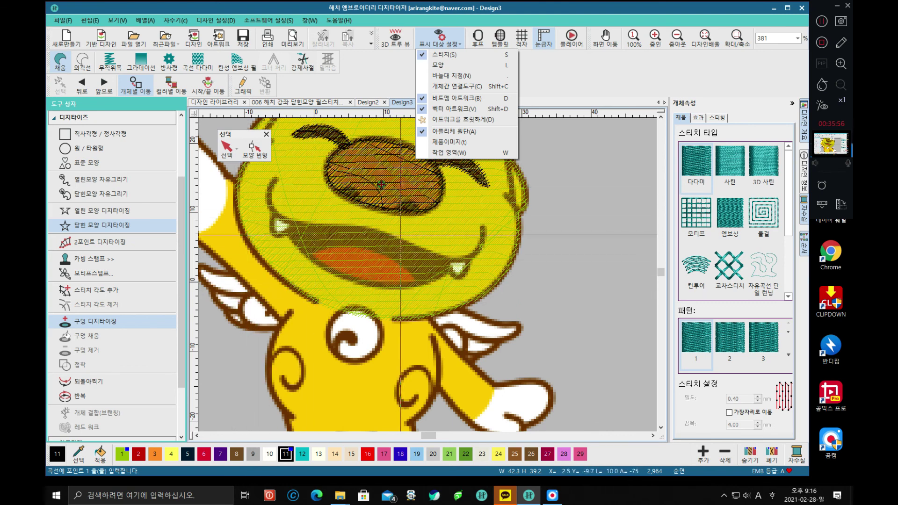
left_click(420, 68)
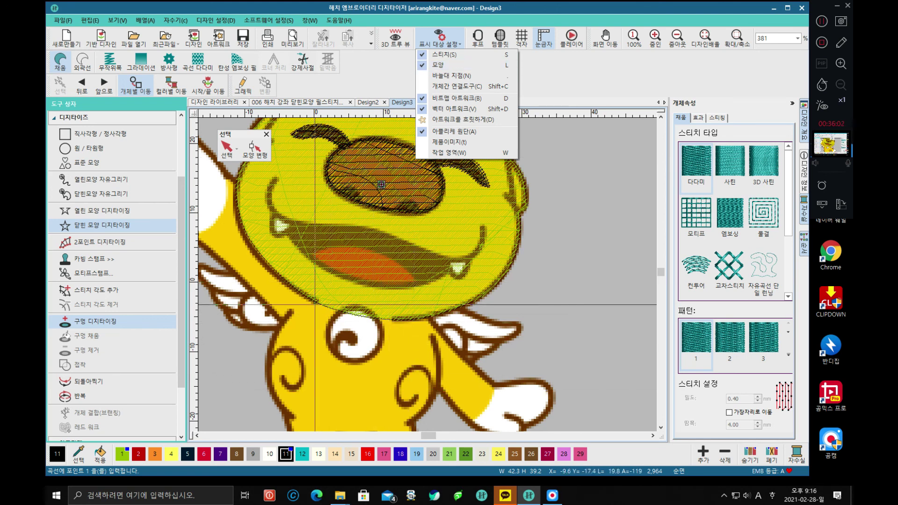
Dim and hide the background bitmap artwork, and view the fills on their own without shape outlines.
key("d")
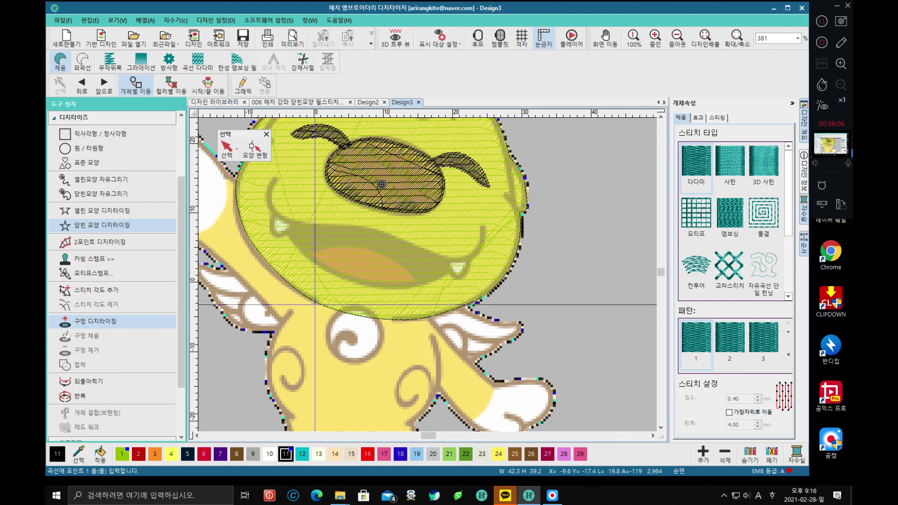
key("d")
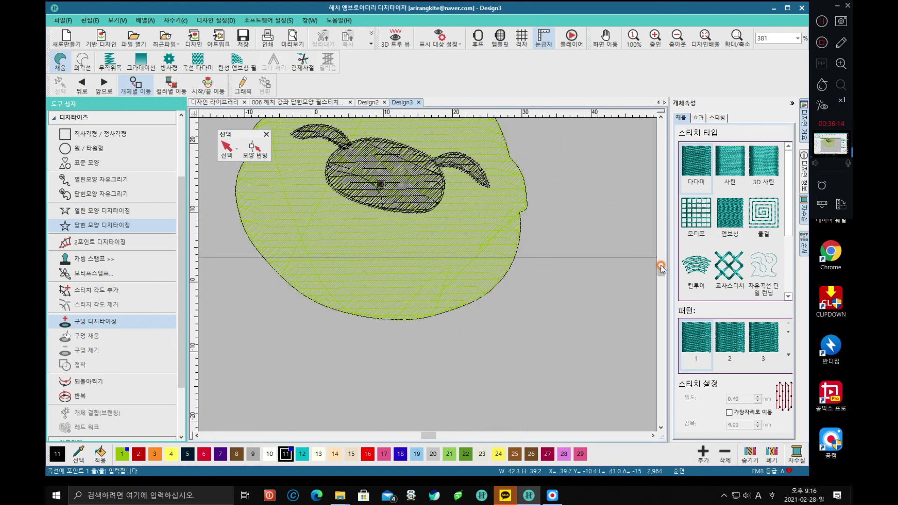
left_click_drag(661, 270, 661, 270)
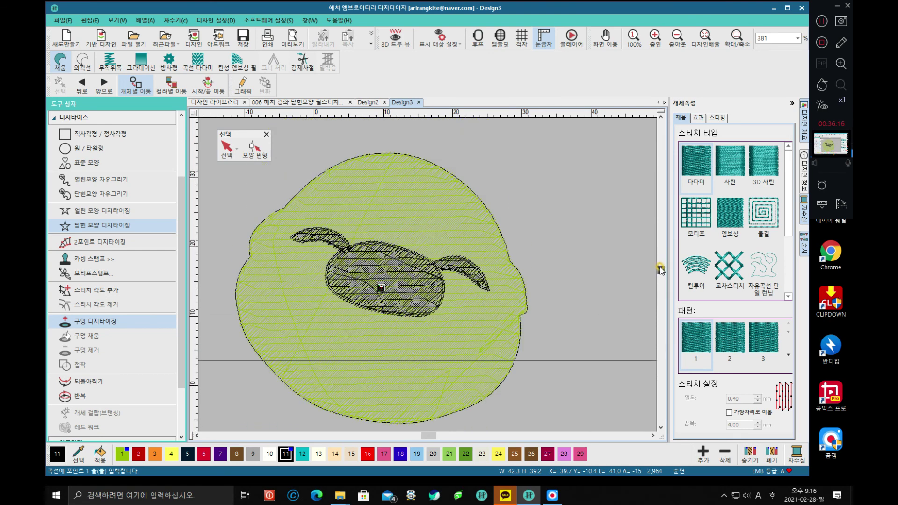
left_click(440, 43)
left_click(431, 66)
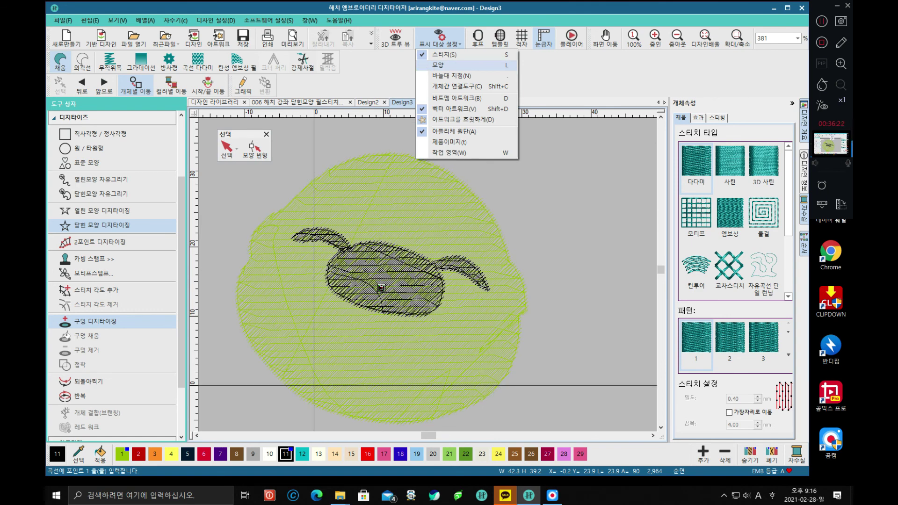
Show the needle points of the fills, hide them again, and turn on the connectors between objects.
left_click(447, 81)
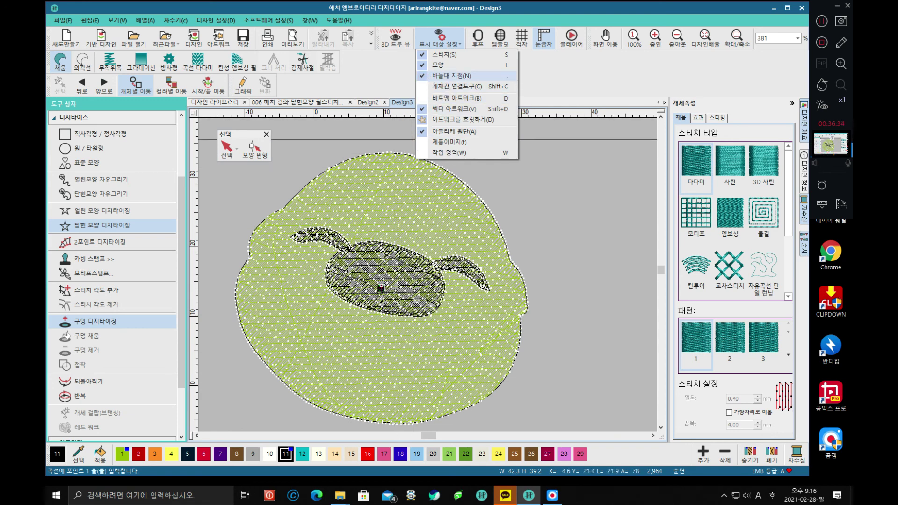
left_click(452, 75)
left_click(424, 76)
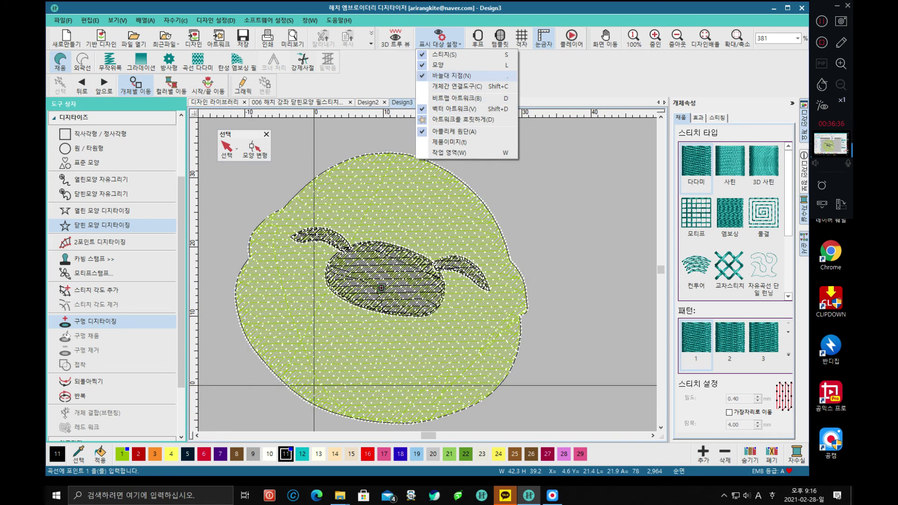
left_click(451, 76)
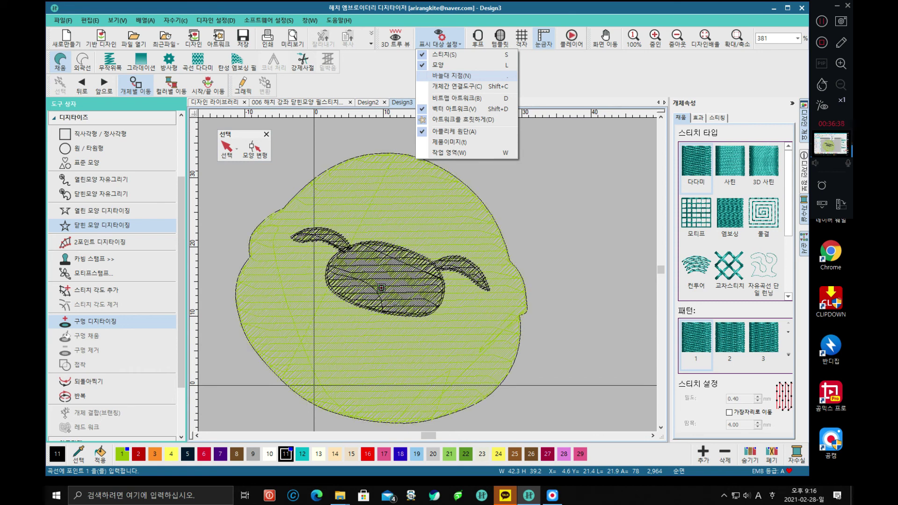
left_click(434, 88)
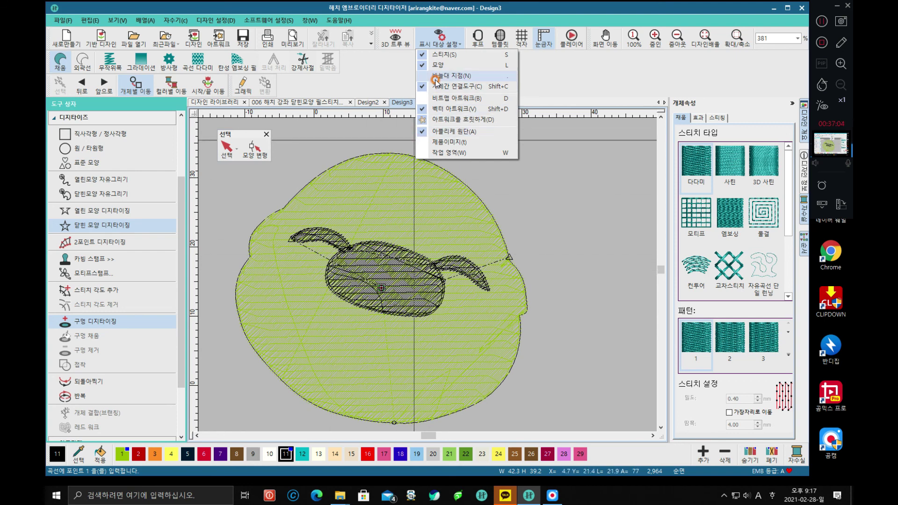
Turn off vector artwork display and show the bitmap artwork dimmed behind the stitches.
left_click(427, 98)
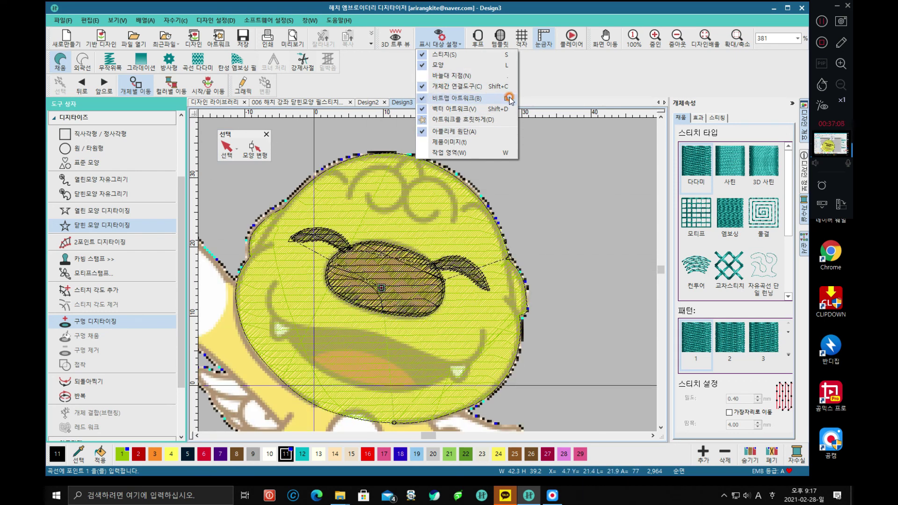
left_click(469, 98)
left_click(423, 111)
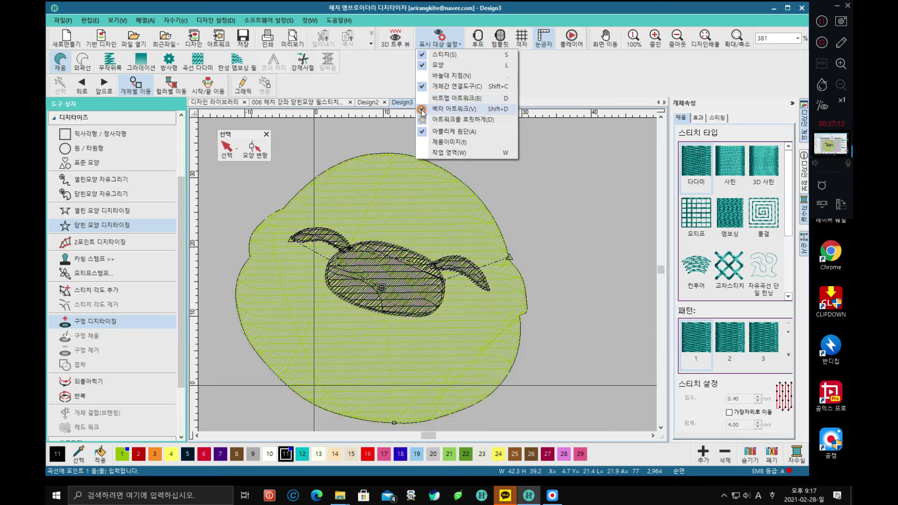
left_click(456, 119)
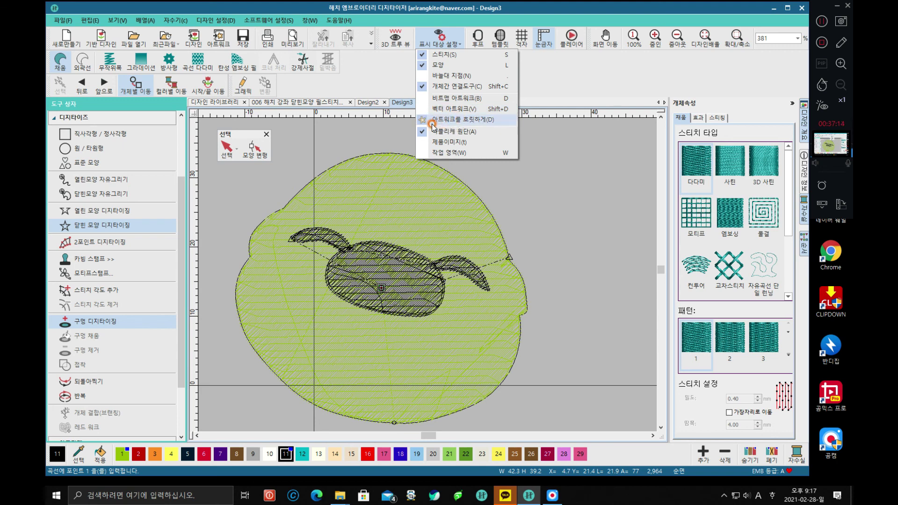
left_click(424, 109)
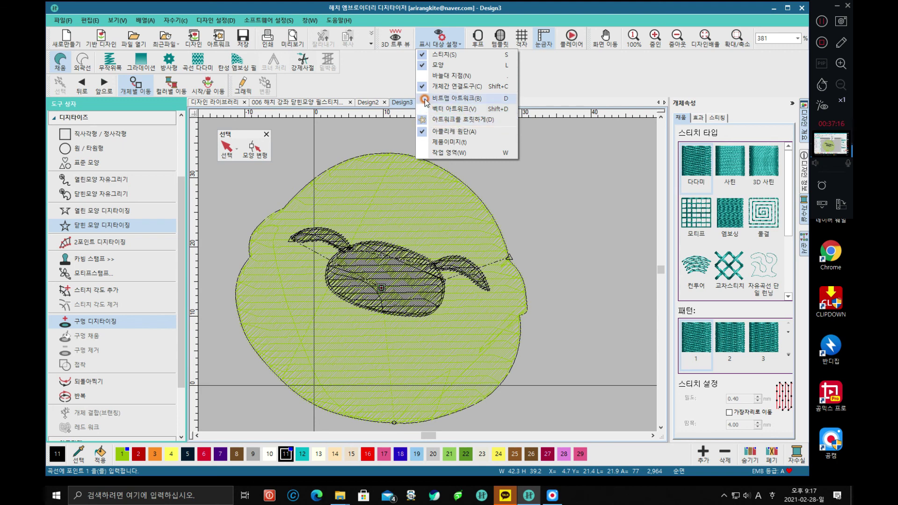
left_click(424, 120)
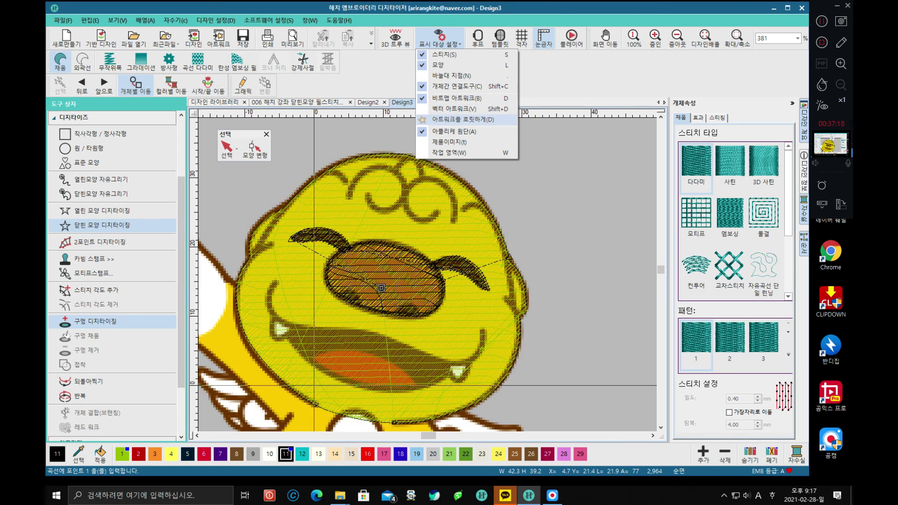
left_click(422, 120)
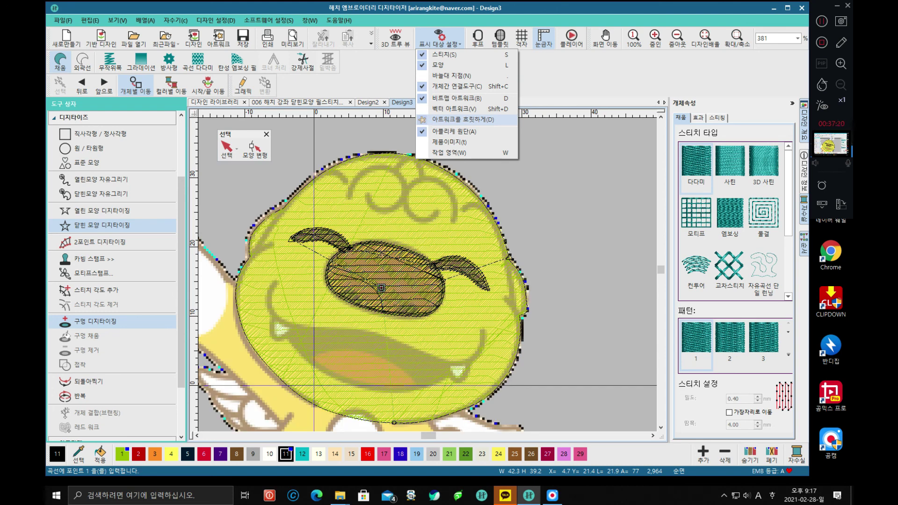
Toggle the appliqué fabric and work area displays off and on, ending with the product image shown and the work area hidden.
left_click(441, 133)
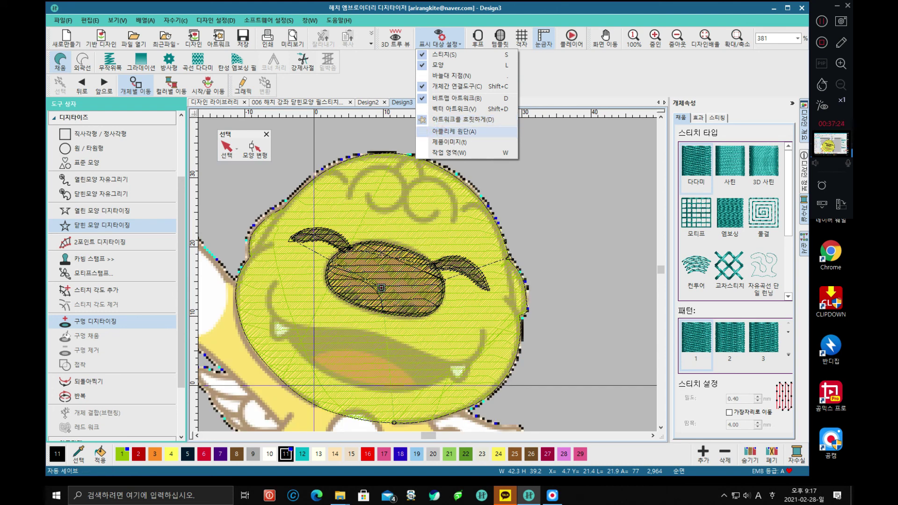
left_click(422, 130)
left_click(431, 134)
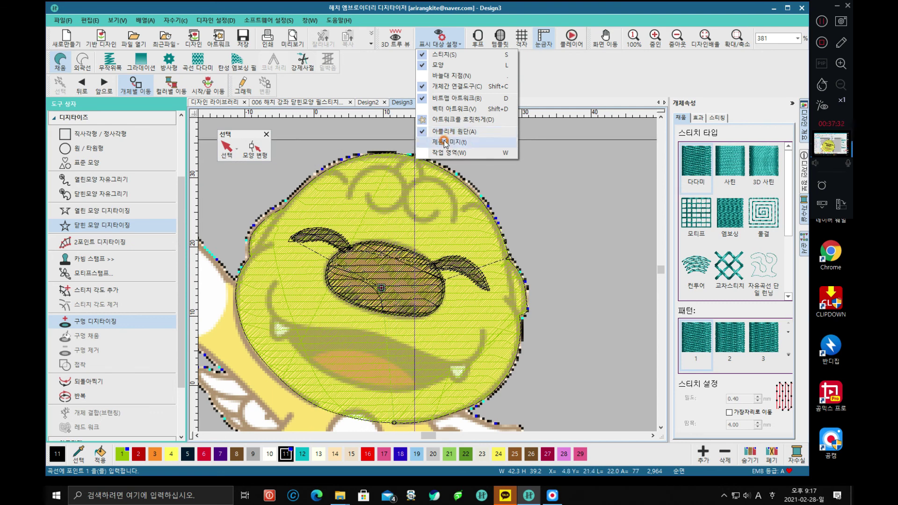
left_click(425, 146)
left_click(448, 153)
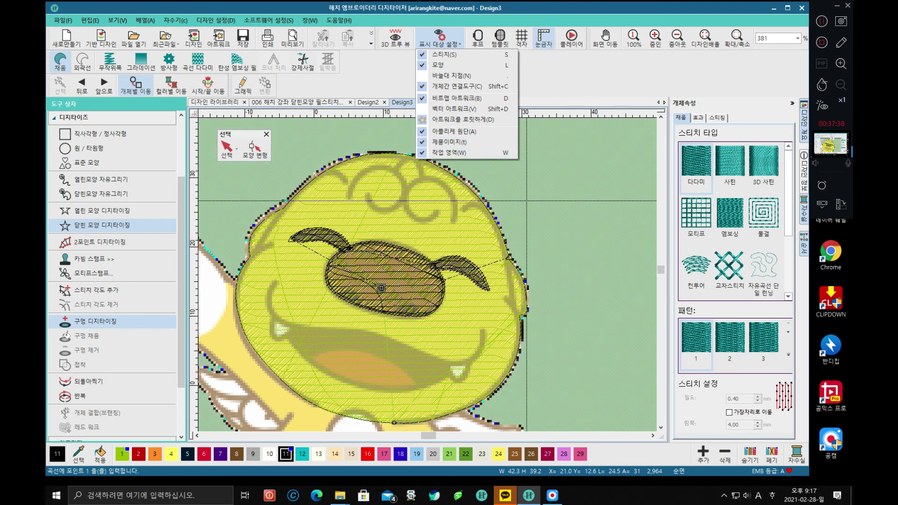
left_click(448, 153)
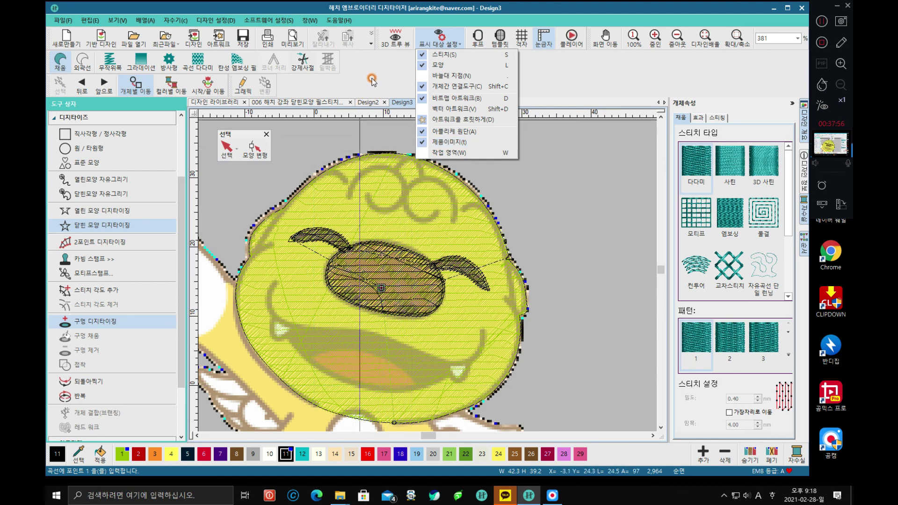
Leave the display options and choose closed-shape digitizing for the mascot artwork.
left_click(388, 140)
scroll(427, 275, "down", 2)
scroll(428, 275, "down", 3)
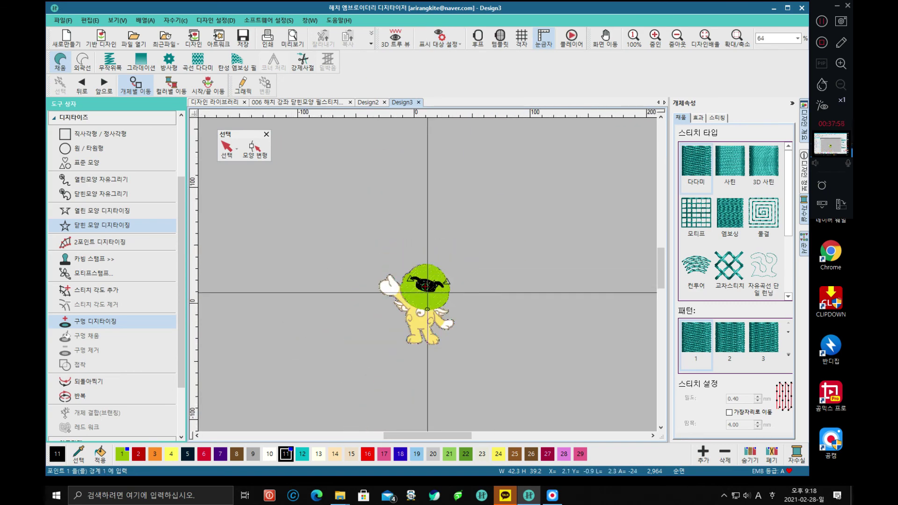
scroll(428, 275, "up", 2)
scroll(427, 273, "up", 4)
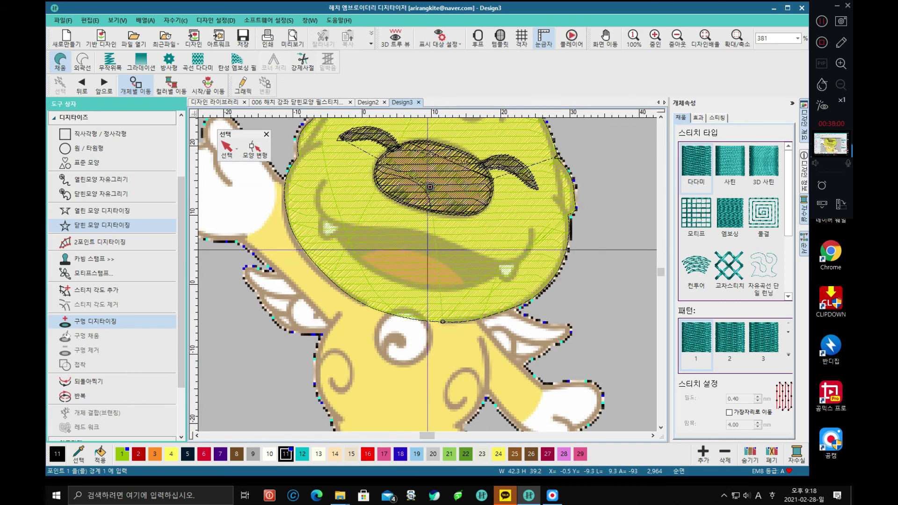
scroll(427, 275, "up", 1)
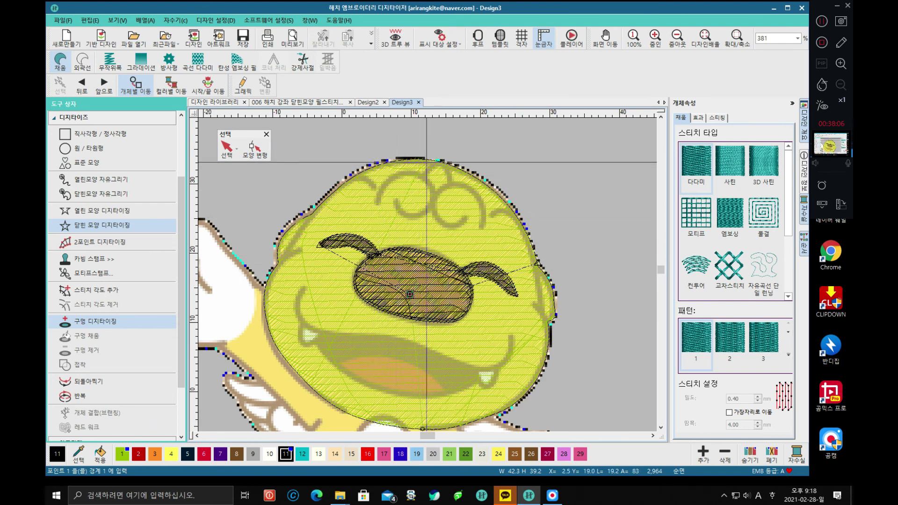
left_click(110, 225)
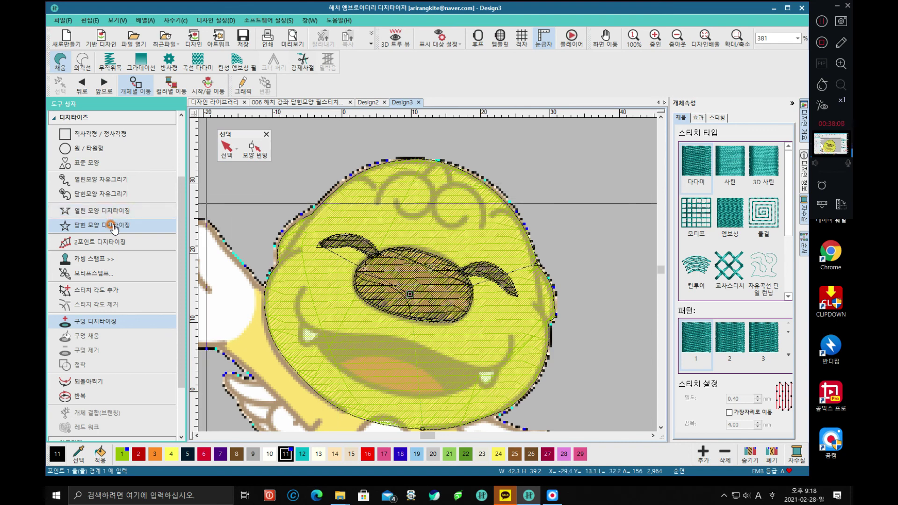